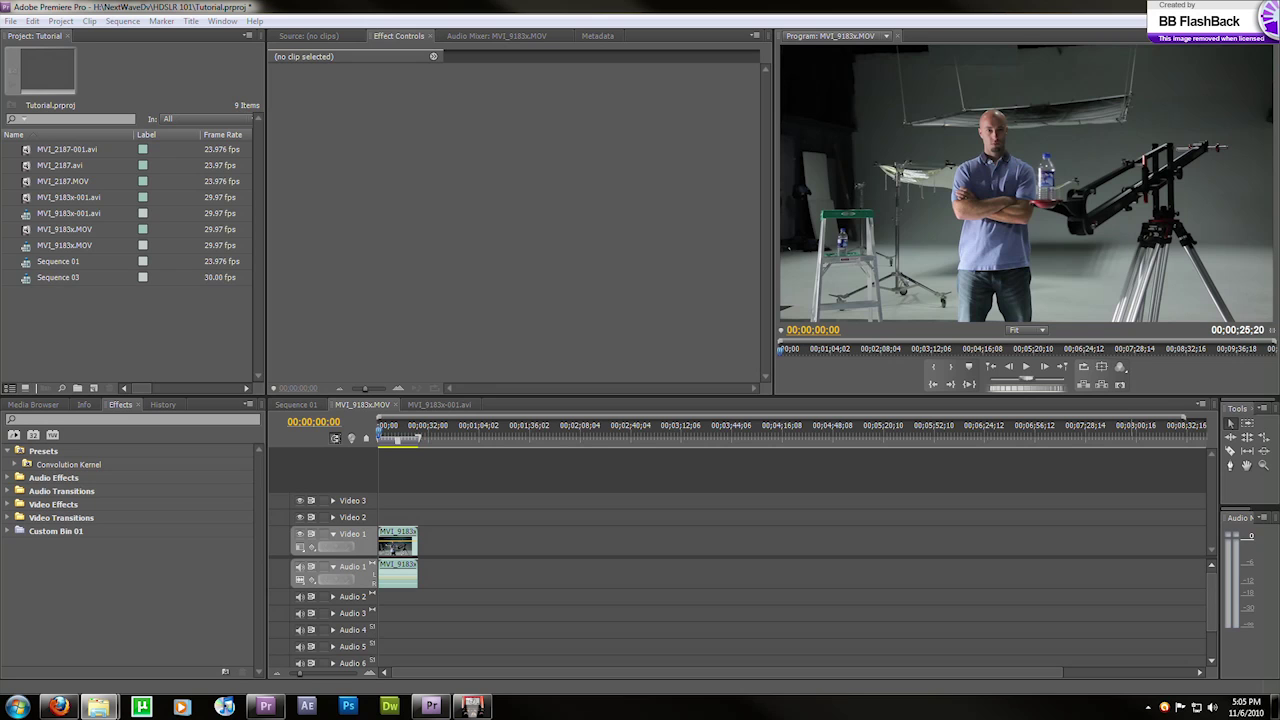
- Bring the CineForm HDLink converter window in front of Premiere Pro
{"action": "left_click", "coordinate": [472, 706]}
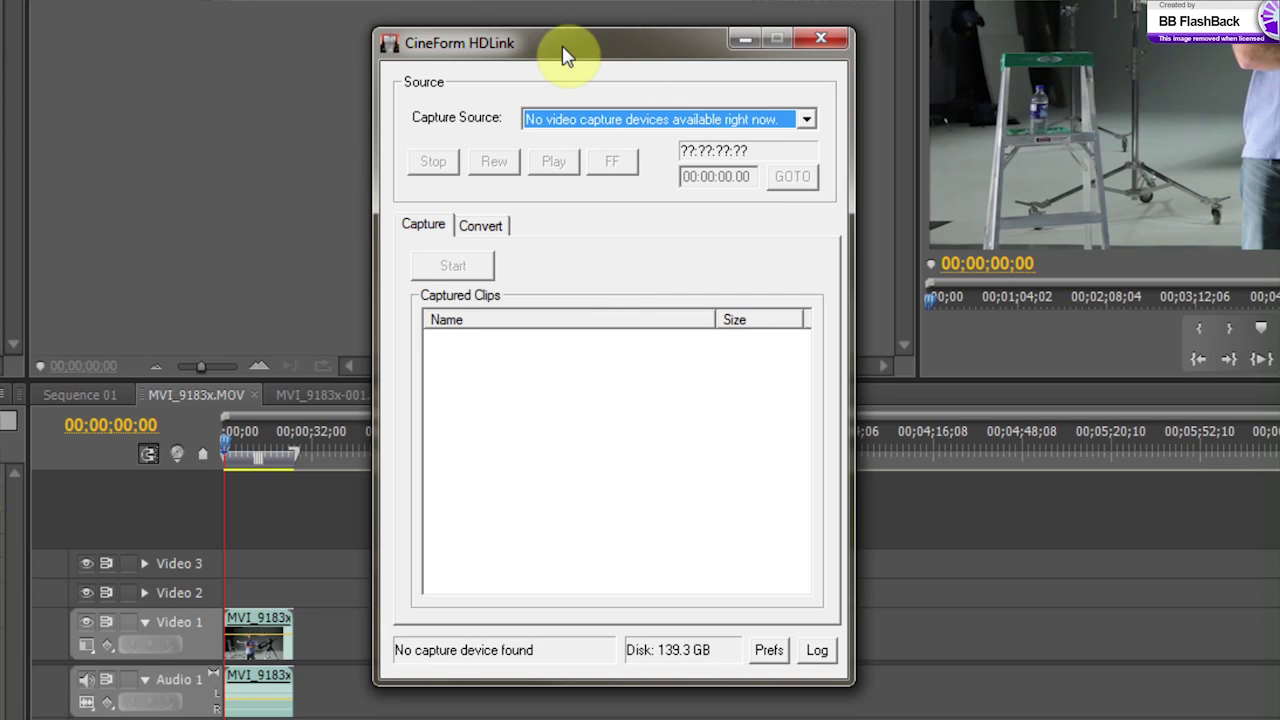
- Review HDLink's Convert options for a whole folder, cancelling the folder picker without choosing
{"action": "left_click_drag", "start_coordinate": [540, 47], "coordinate": [585, 52]}
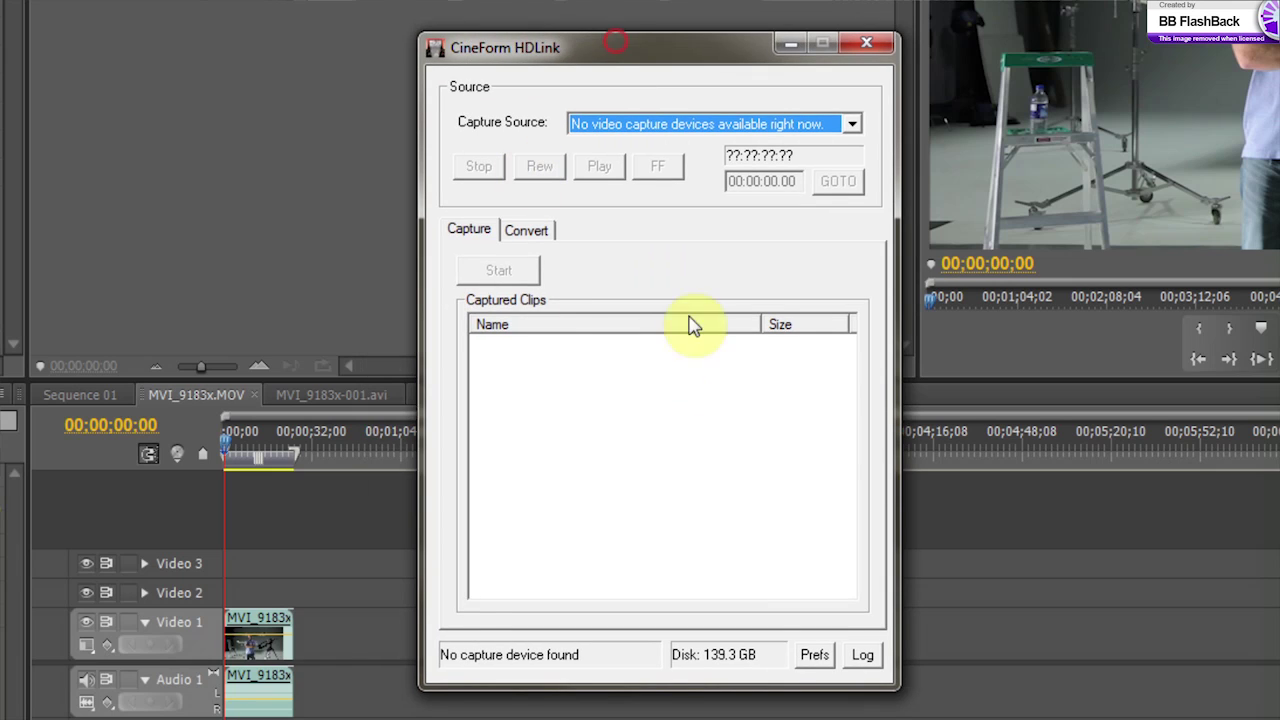
{"action": "left_click", "coordinate": [520, 231]}
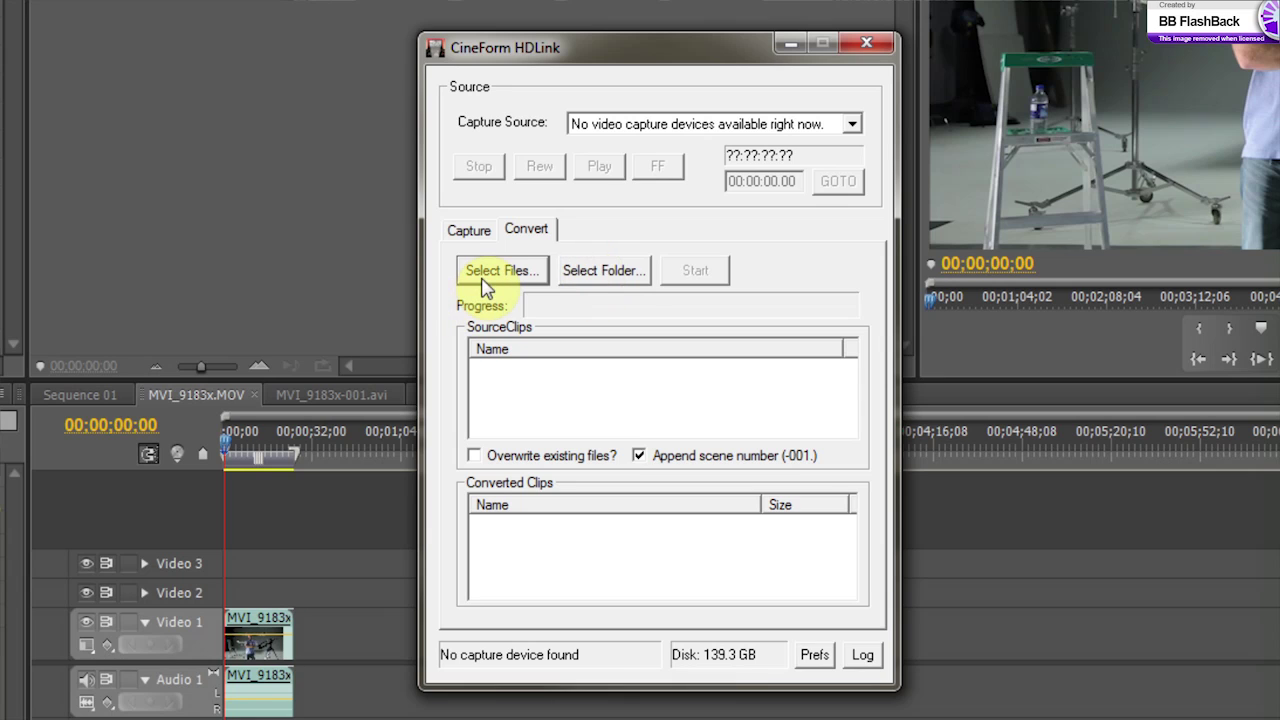
{"action": "left_click", "coordinate": [612, 278]}
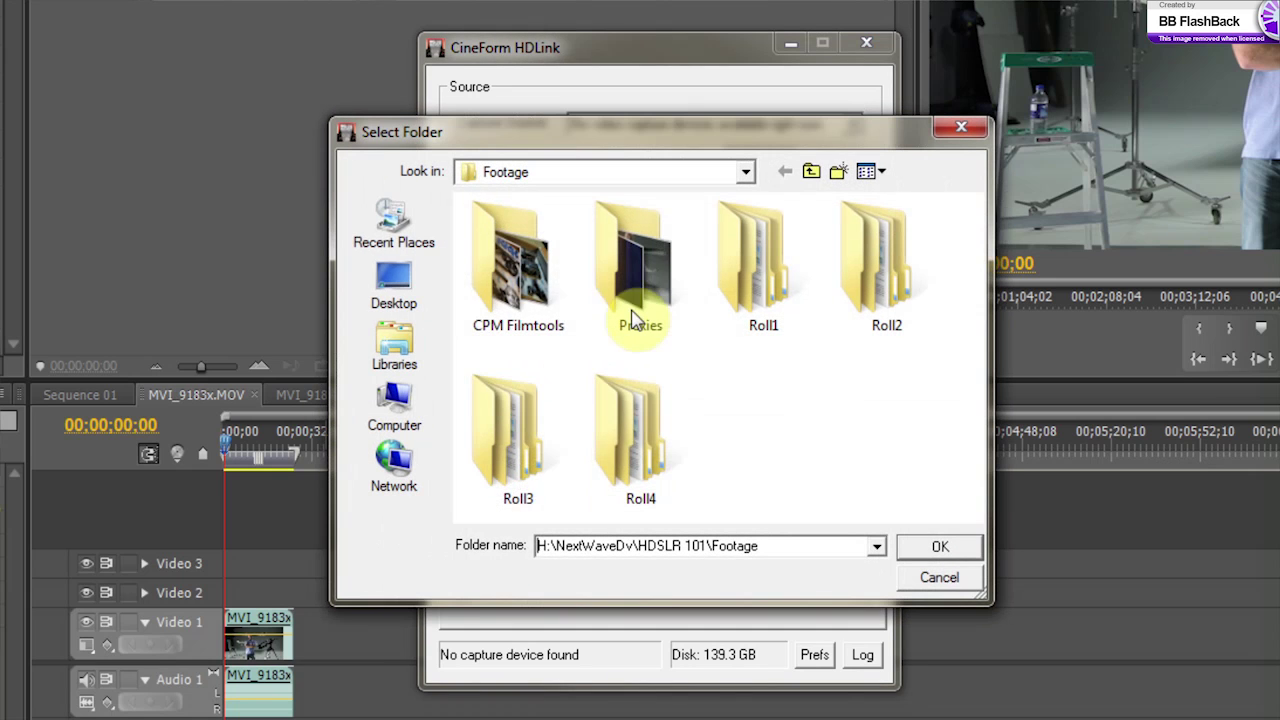
{"action": "left_click", "coordinate": [955, 577]}
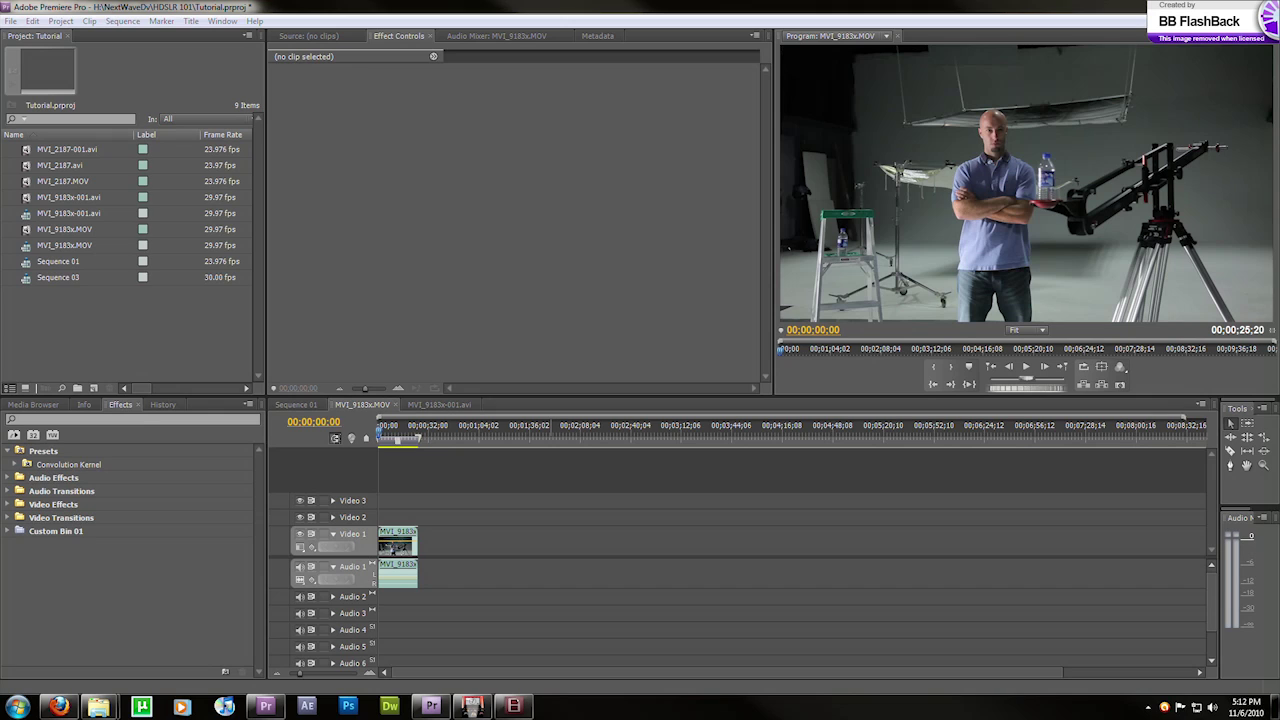
- Save the Premiere project and switch to Adobe Media Encoder's empty queue
{"action": "key", "text": "ctrl+s"}
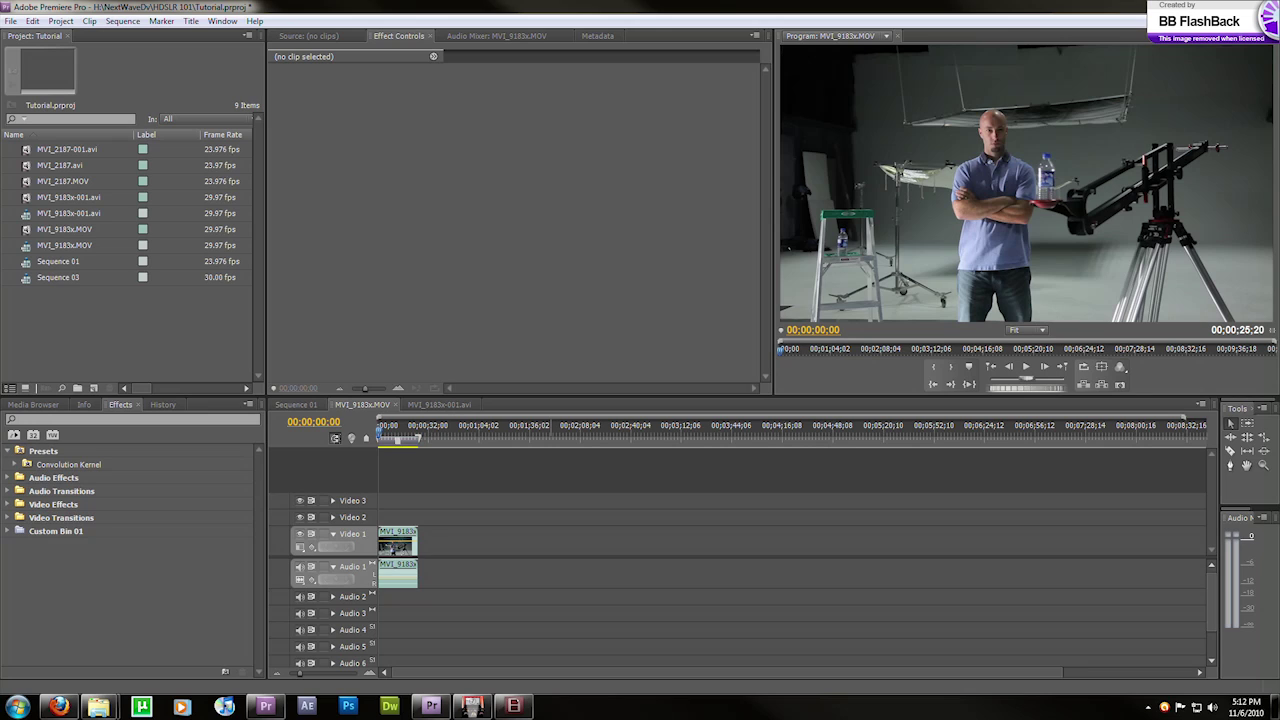
{"action": "mouse_move", "coordinate": [515, 706]}
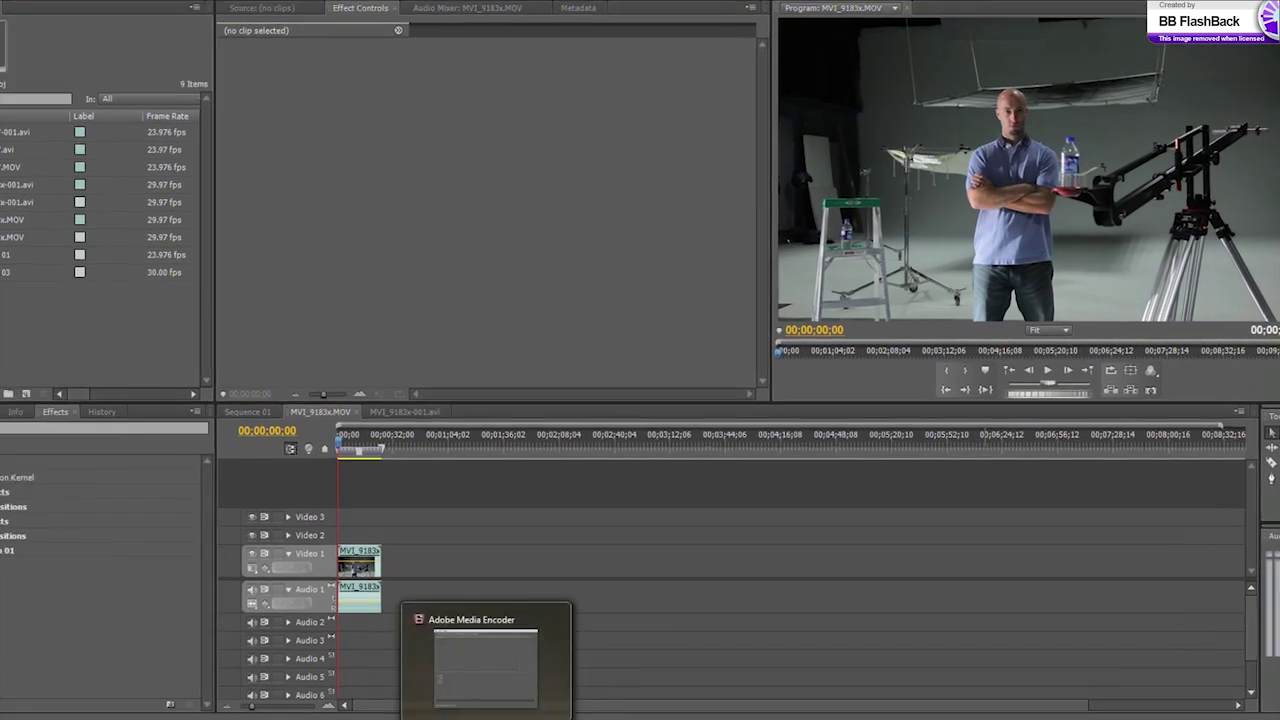
{"action": "left_click", "coordinate": [478, 672]}
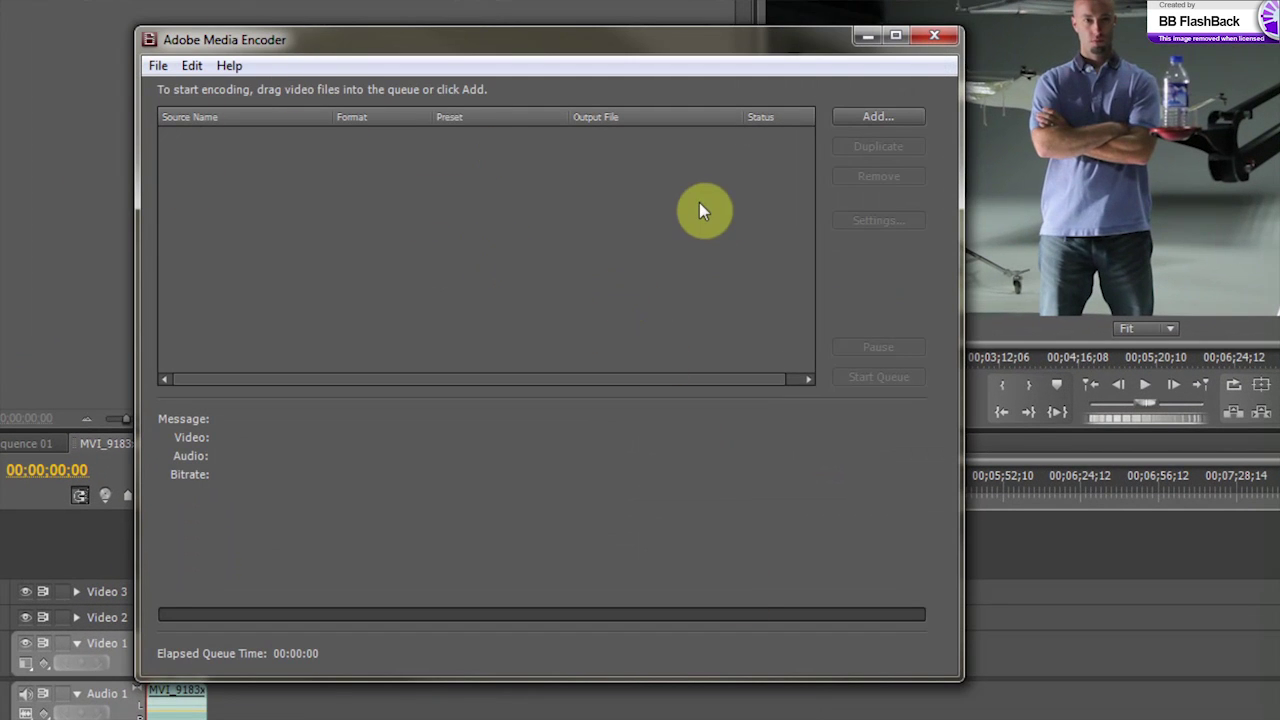
- Queue MVI_9180.MOV and MVI_9183x.MOV together from the Footage folder
{"action": "left_click", "coordinate": [872, 118]}
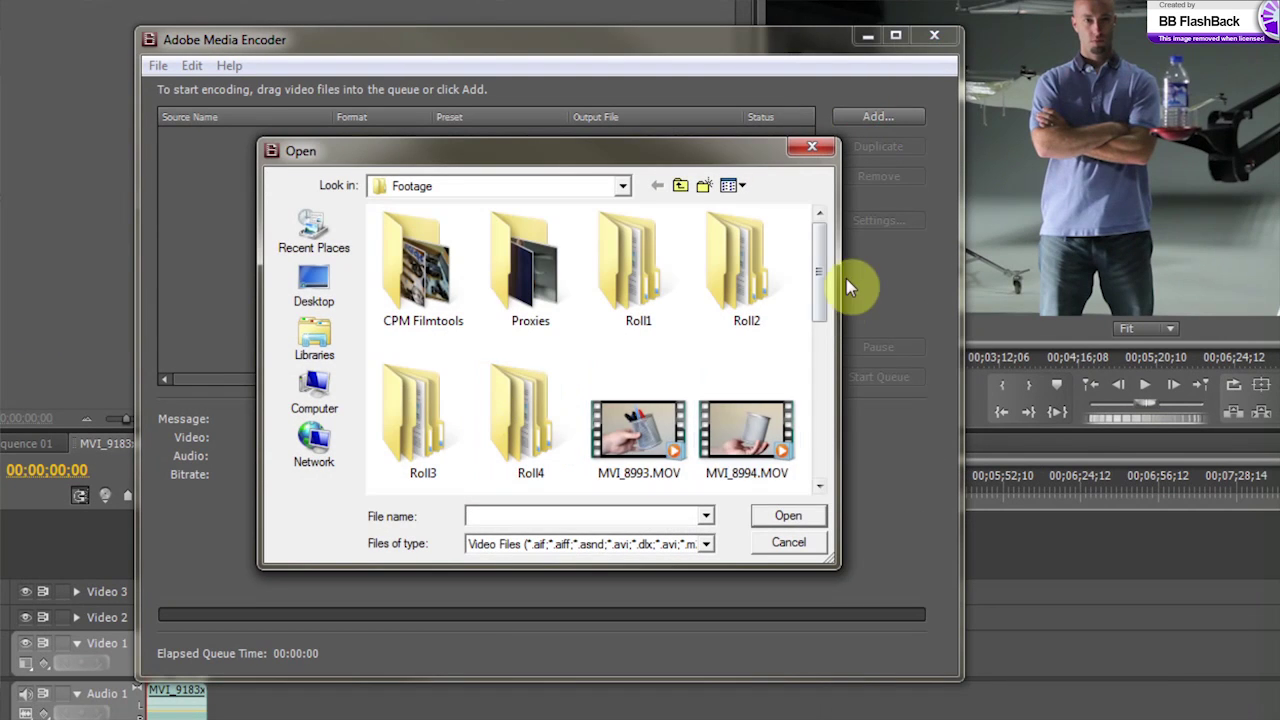
{"action": "left_click_drag", "start_coordinate": [818, 242], "coordinate": [833, 355]}
{"action": "left_click", "coordinate": [638, 420]}
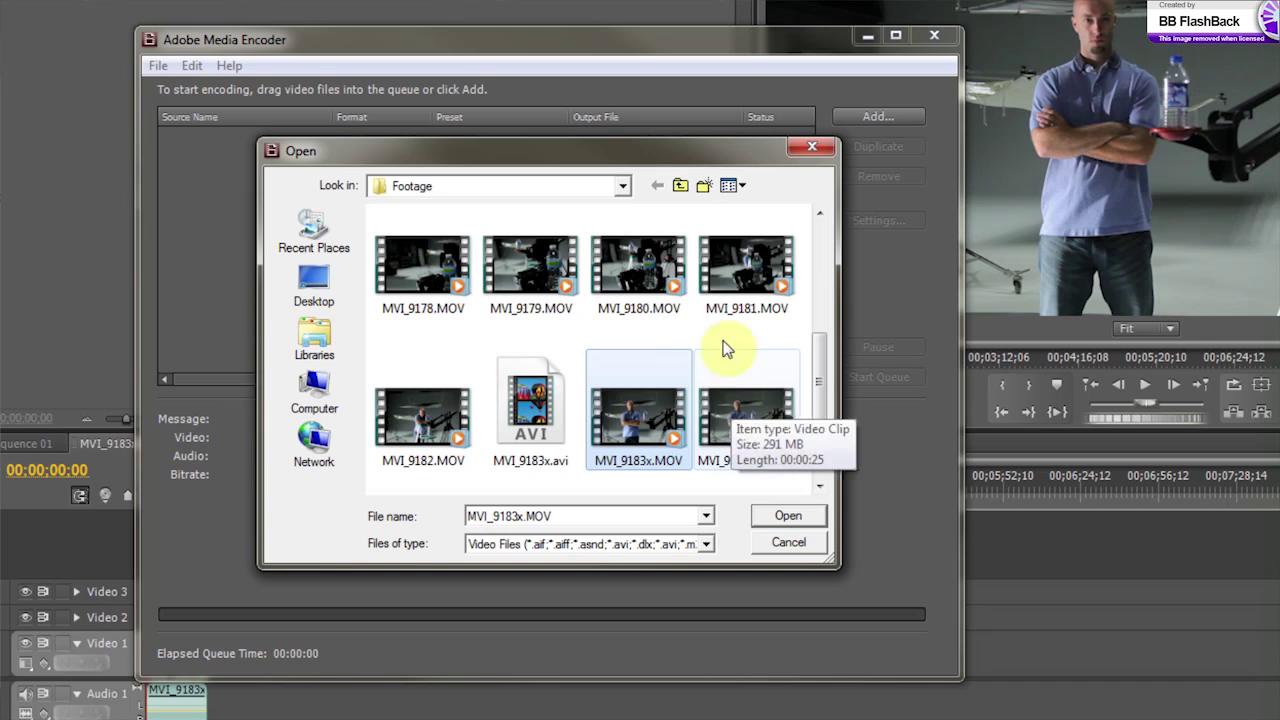
{"action": "left_click", "coordinate": [735, 290], "text": "shift"}
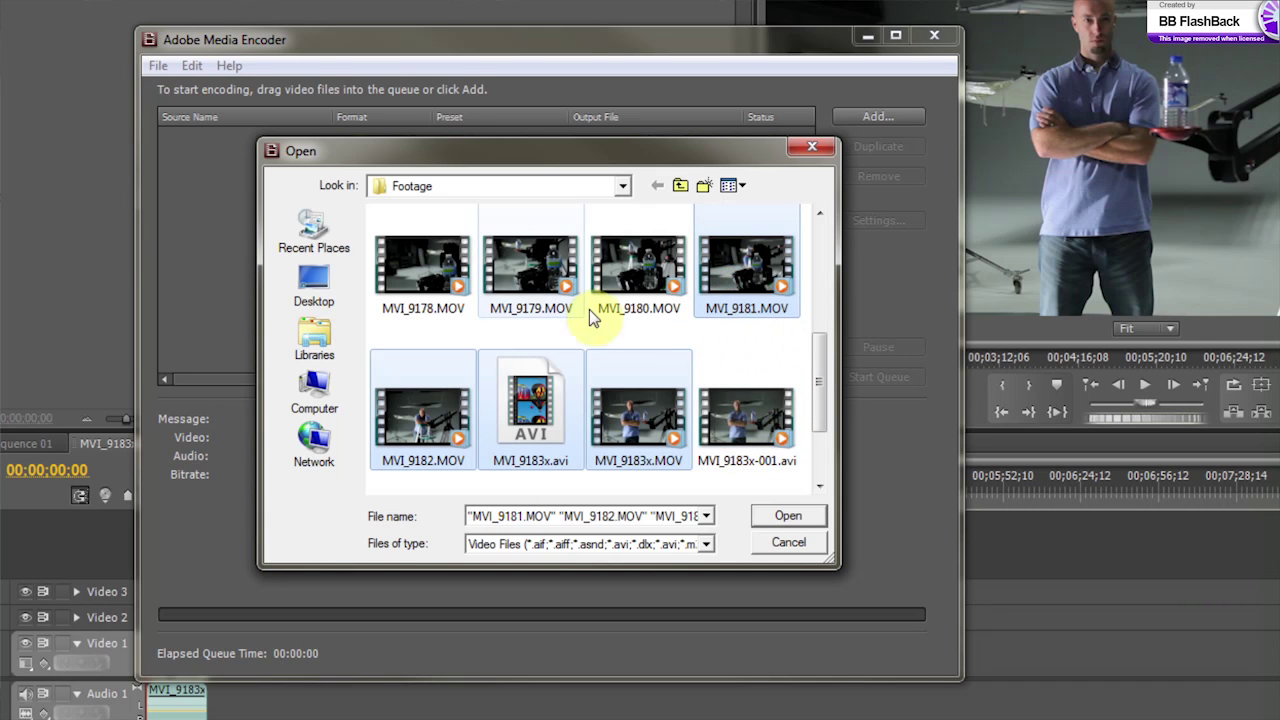
{"action": "left_click", "coordinate": [643, 277]}
{"action": "left_click", "coordinate": [637, 419], "text": "ctrl"}
{"action": "left_click", "coordinate": [788, 515]}
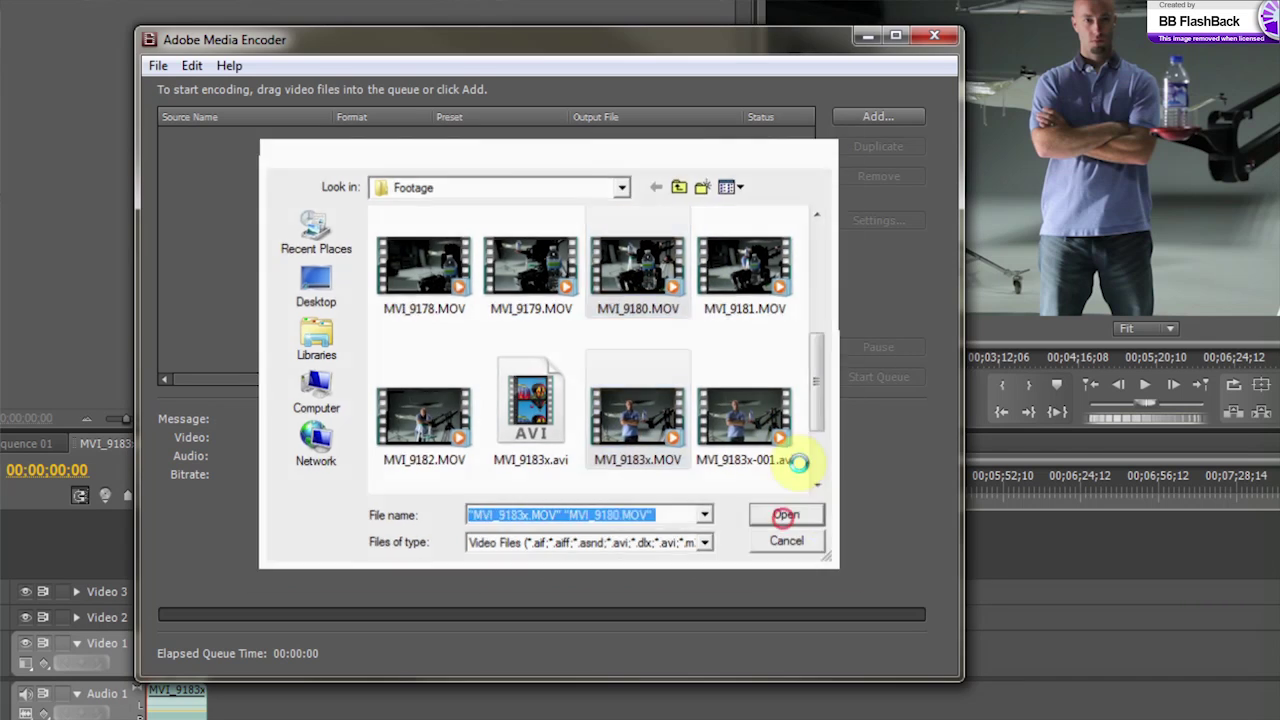
- Set both queued clips to H.264 with the NTSC DV High Quality preset, outputting MVI_9180_1.mp4
{"action": "left_click", "coordinate": [868, 220]}
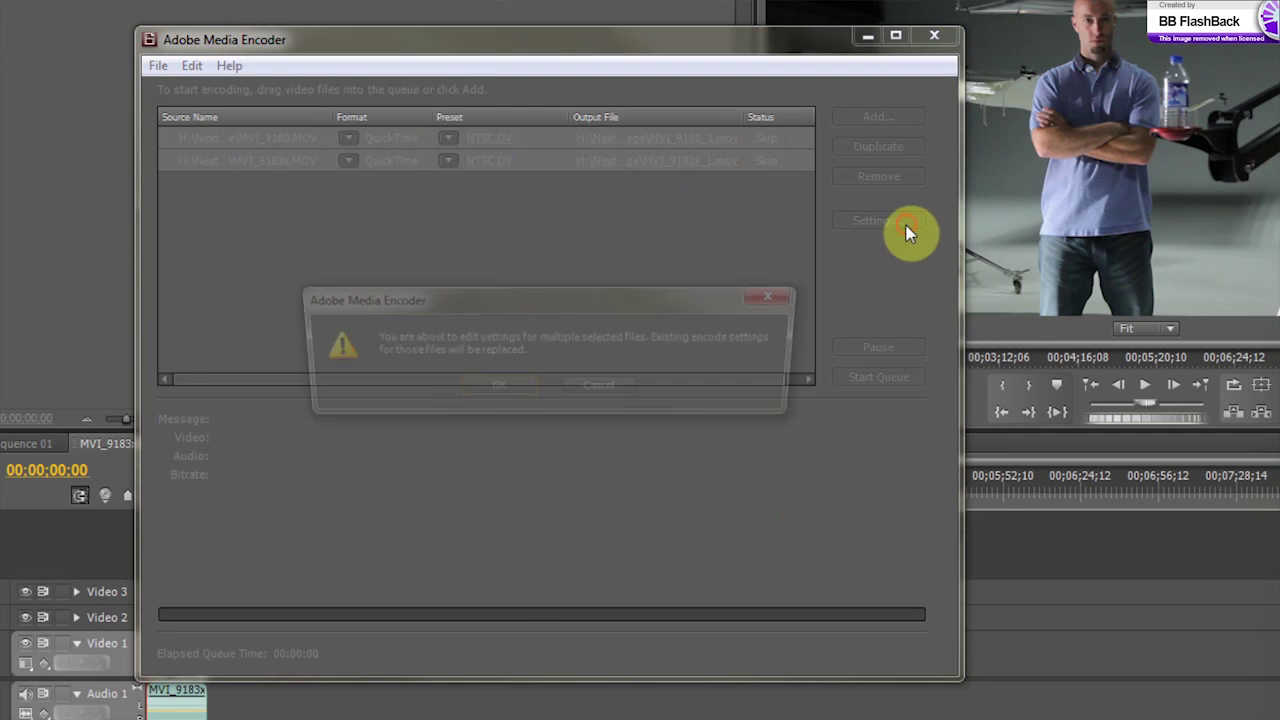
{"action": "left_click", "coordinate": [505, 392]}
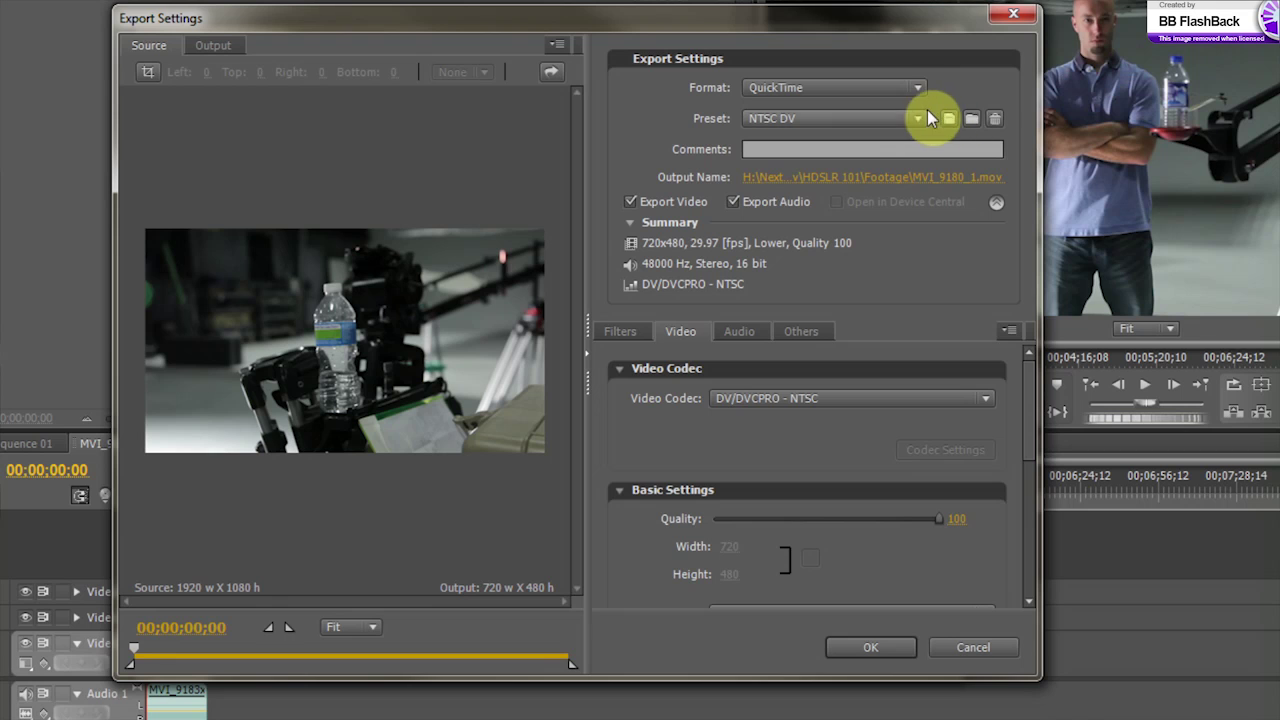
{"action": "left_click", "coordinate": [918, 87]}
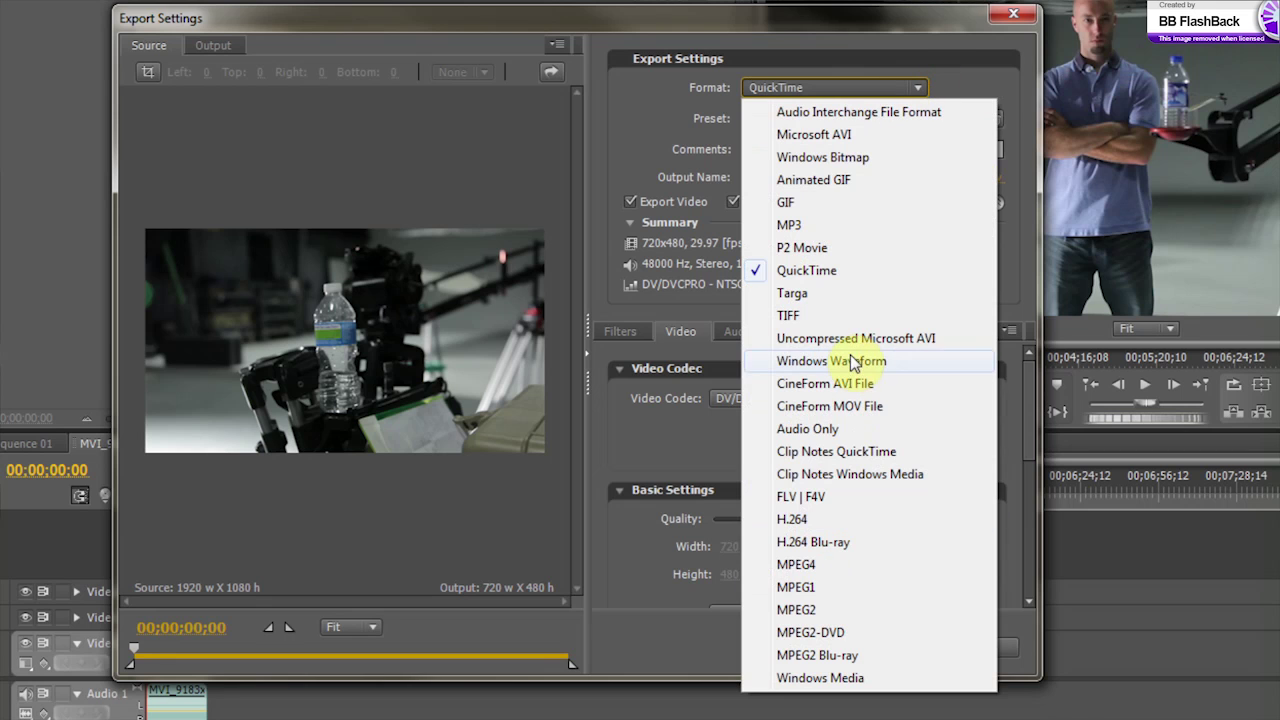
{"action": "left_click", "coordinate": [872, 96]}
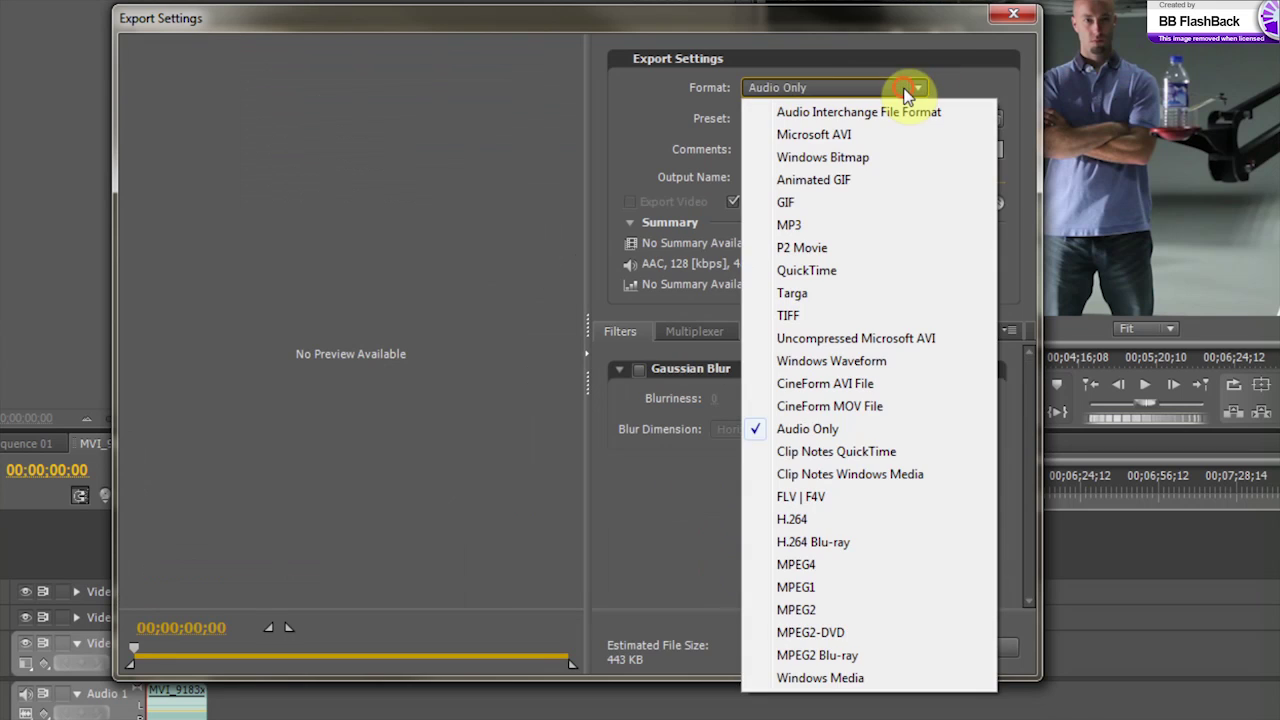
{"action": "left_click", "coordinate": [841, 528]}
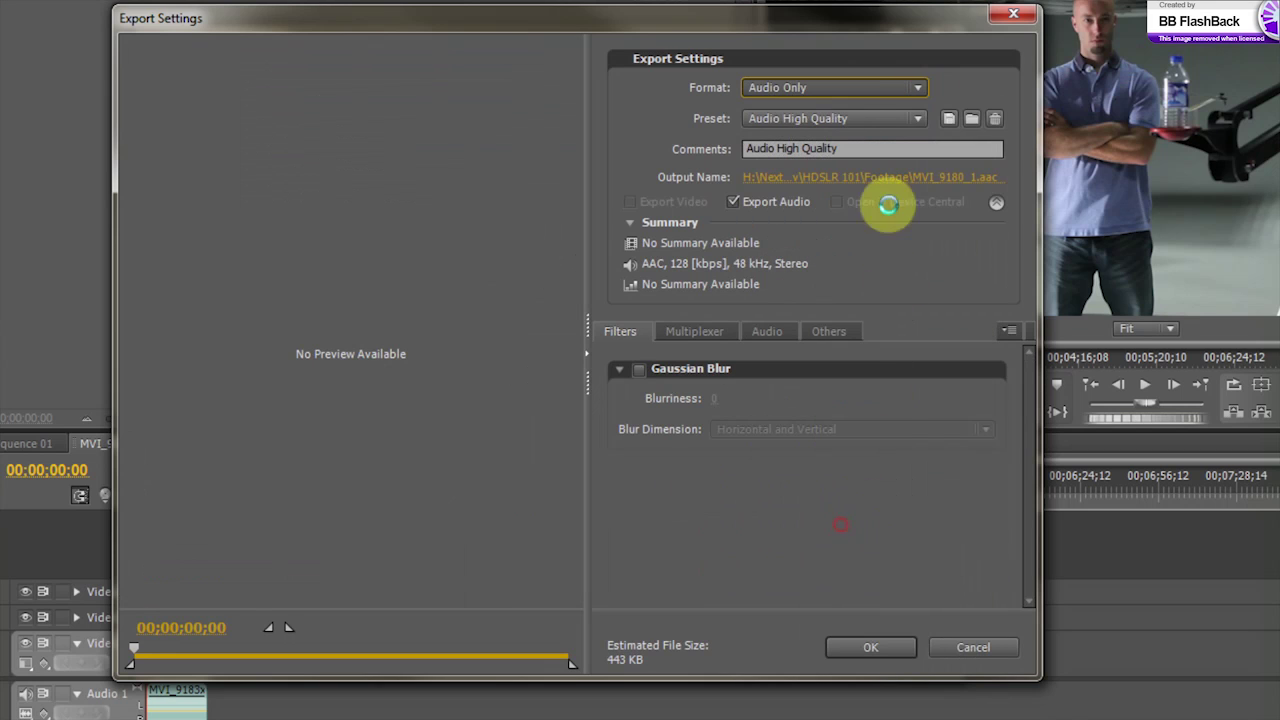
{"action": "left_click", "coordinate": [919, 119]}
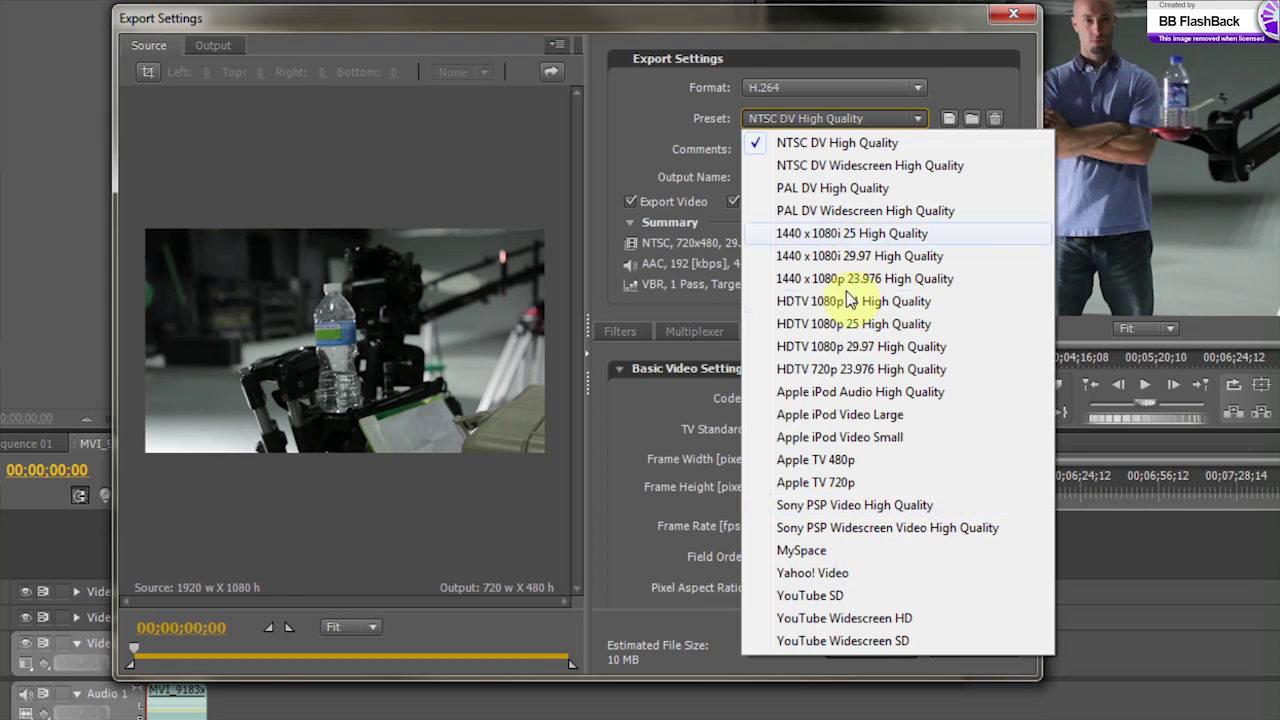
{"action": "left_click", "coordinate": [632, 104]}
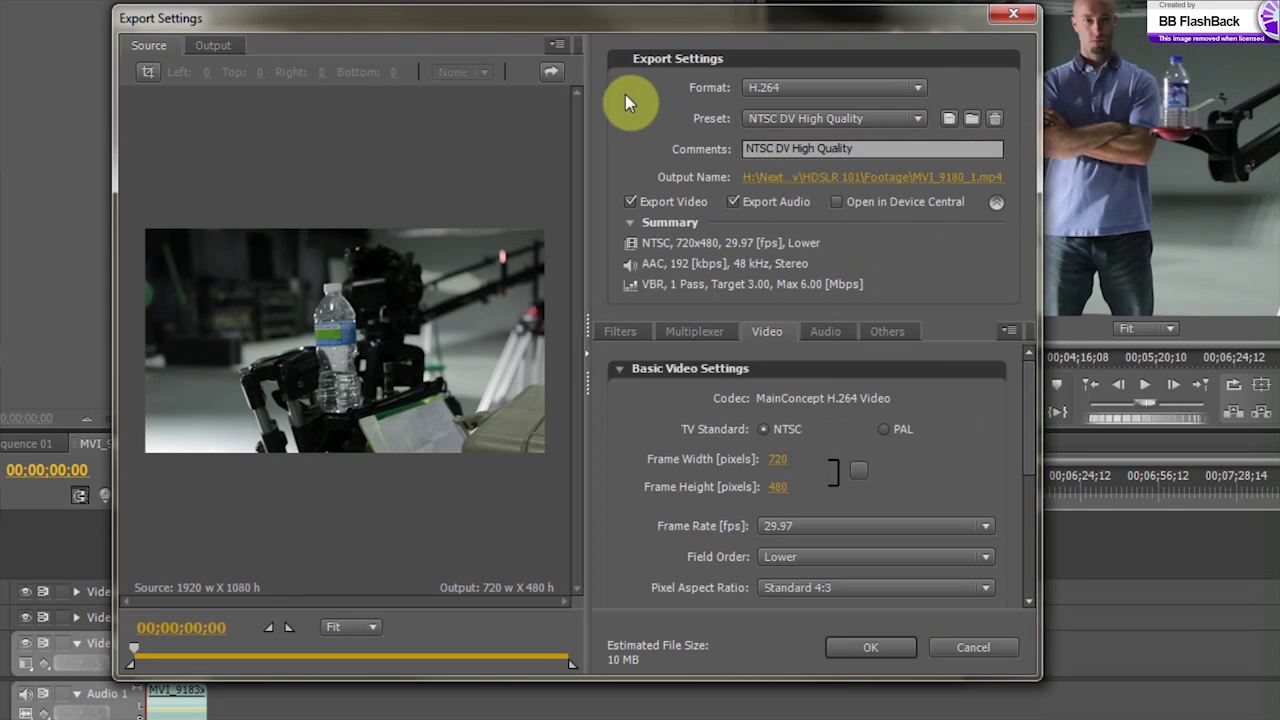
{"action": "left_click_drag", "start_coordinate": [826, 26], "coordinate": [734, 22]}
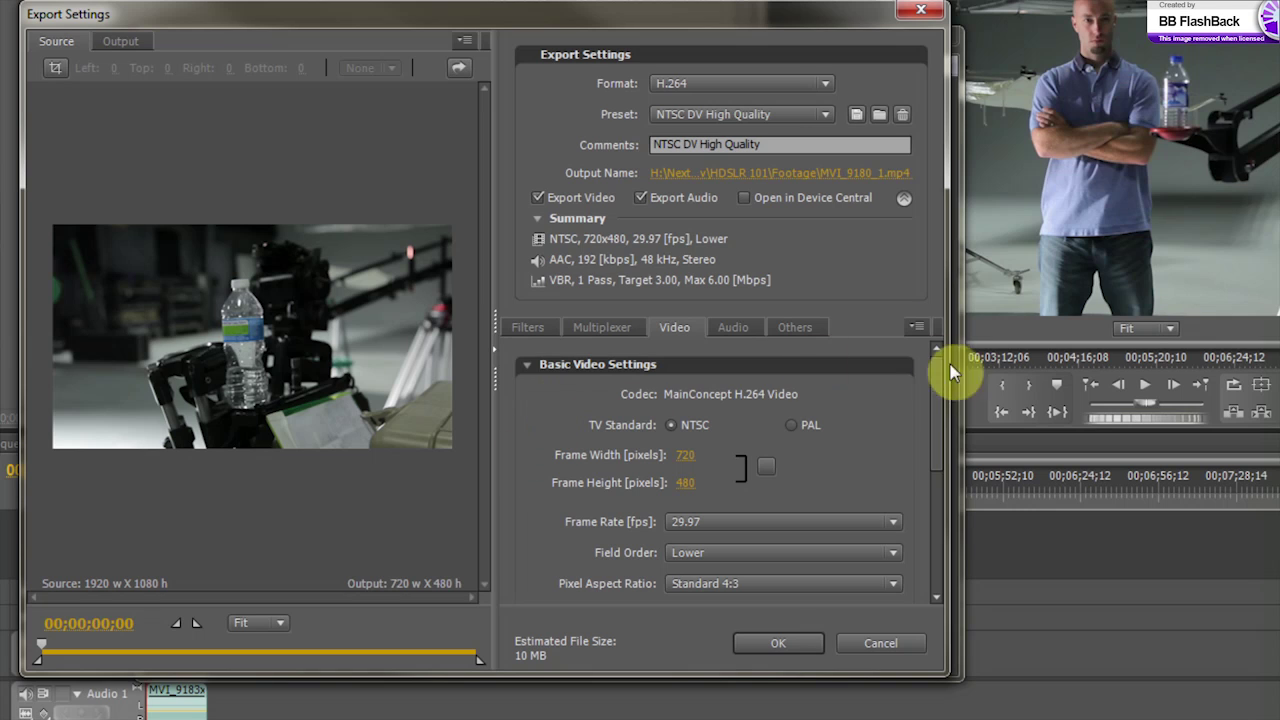
- Discard the H.264 export settings and close Adobe Media Encoder
{"action": "left_click", "coordinate": [880, 643]}
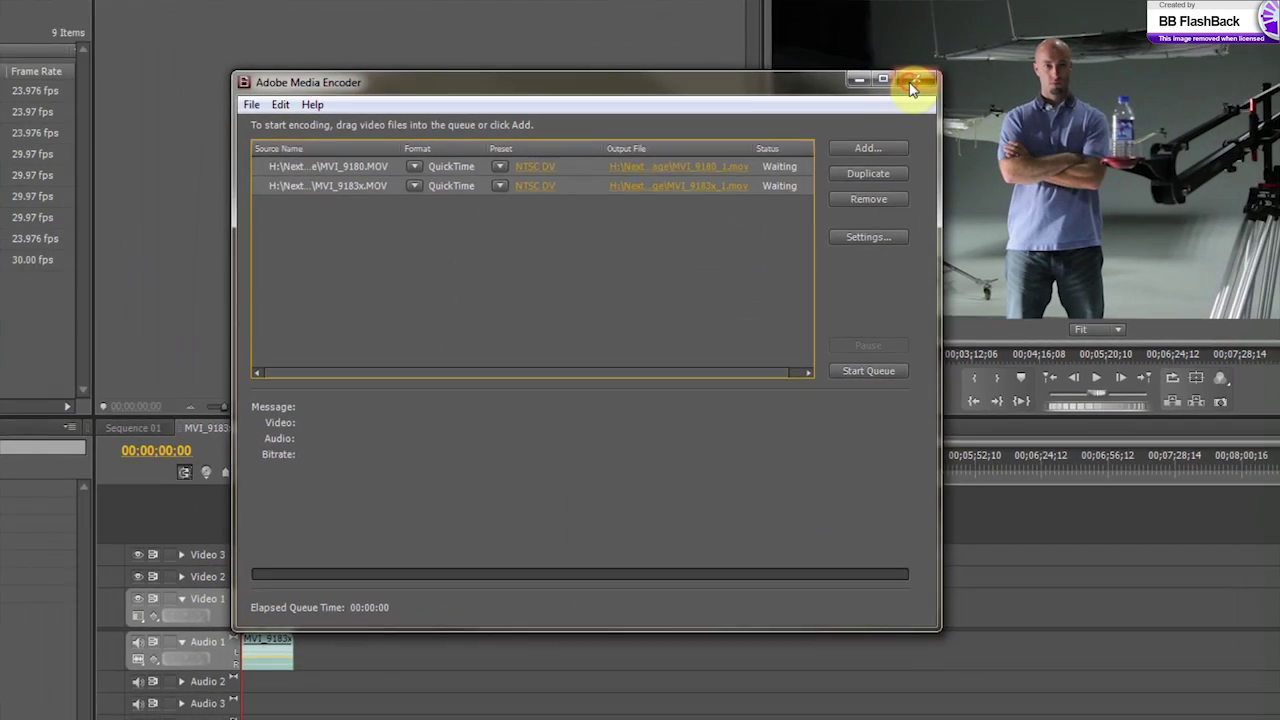
{"action": "left_click", "coordinate": [910, 92]}
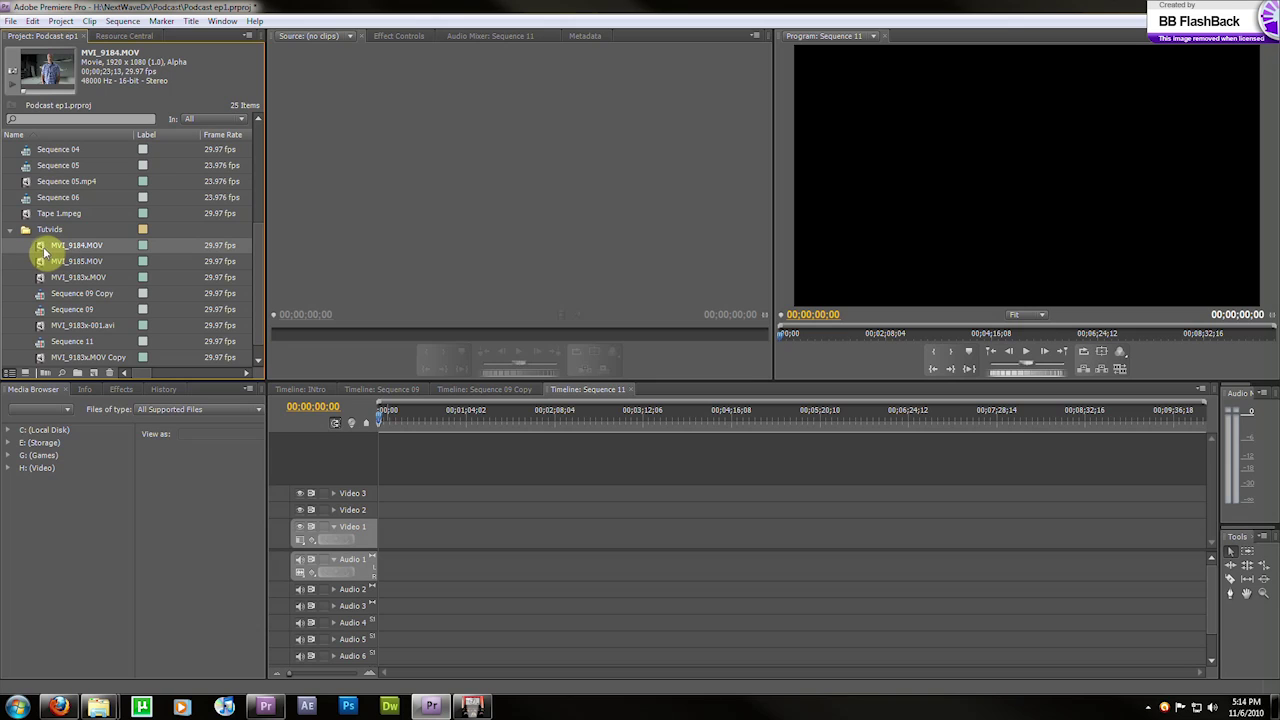
- Preview MVI_9184.MOV from its start, then select MVI_9184, MVI_9185 and MVI_9183x
{"action": "double_click", "coordinate": [42, 252]}
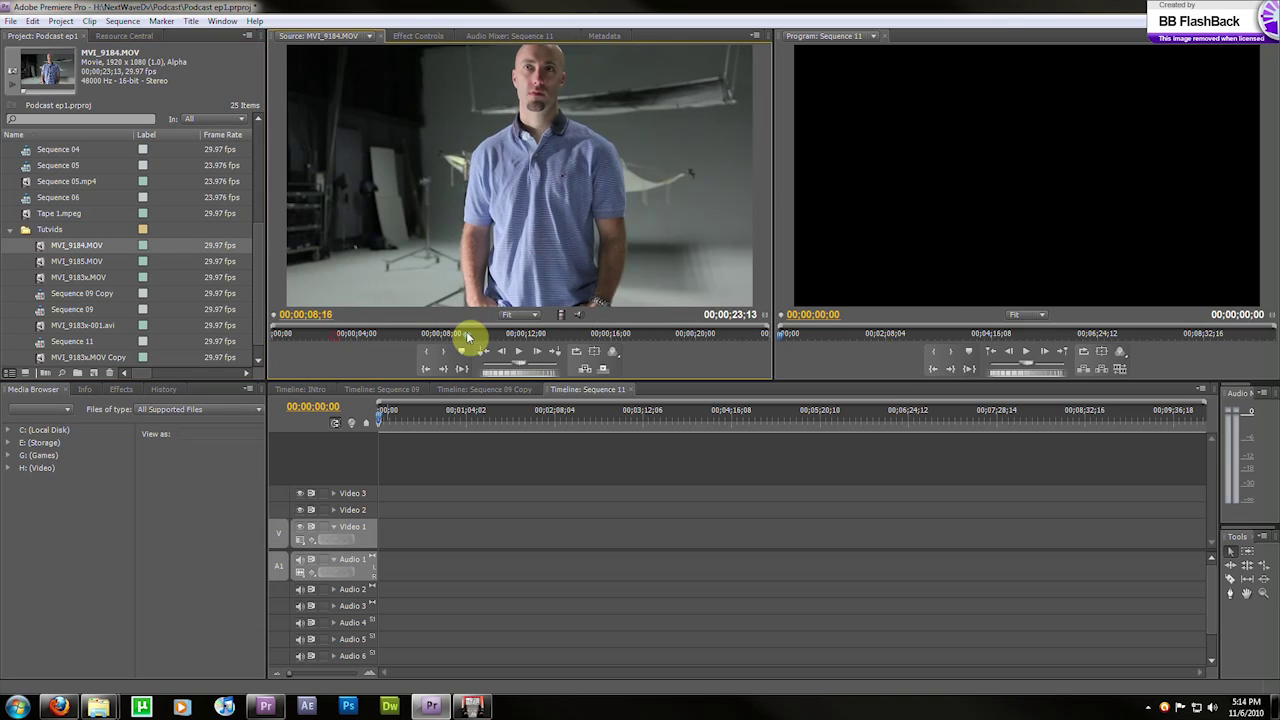
{"action": "left_click_drag", "start_coordinate": [466, 340], "coordinate": [282, 340]}
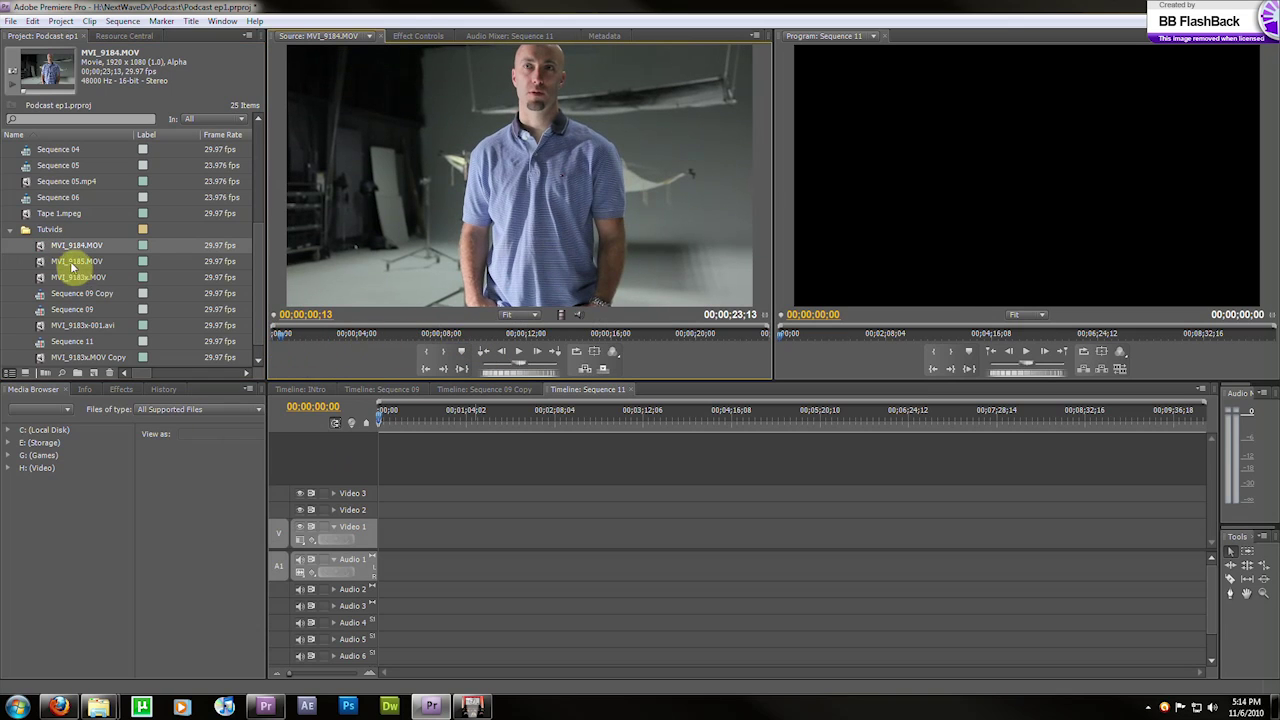
{"action": "left_click", "coordinate": [48, 262]}
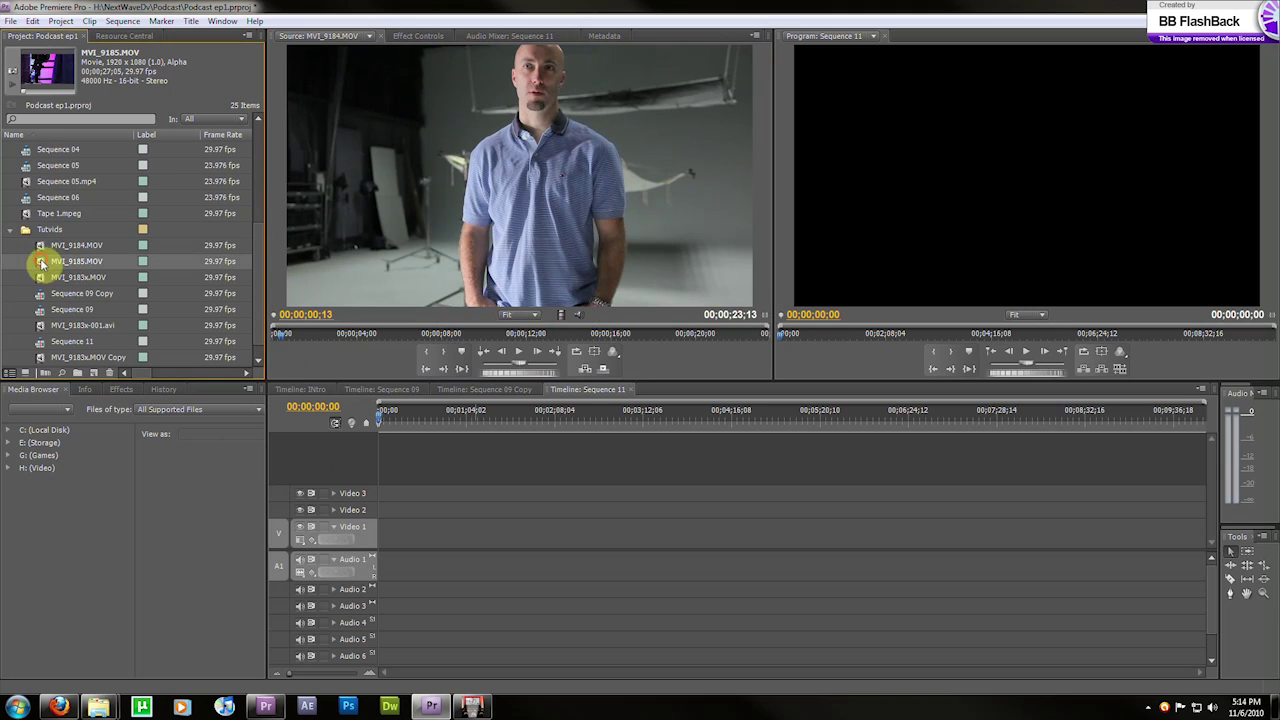
{"action": "left_click", "coordinate": [44, 247]}
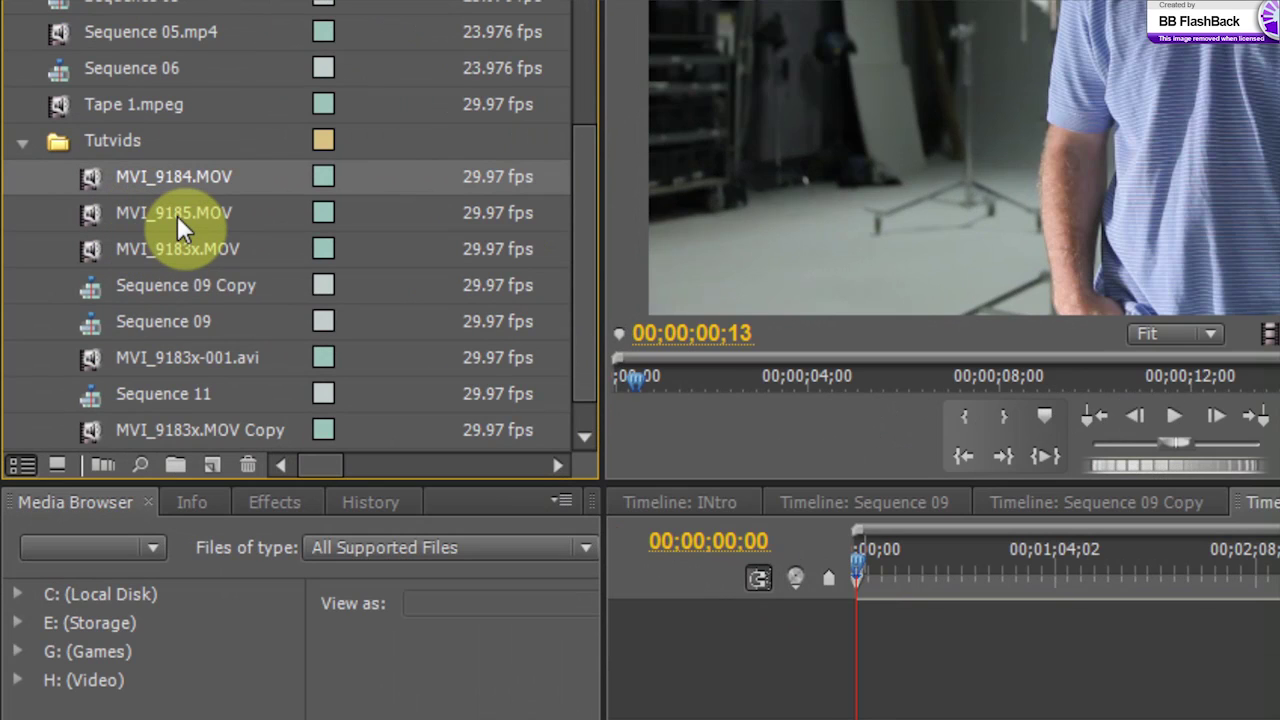
{"action": "left_click", "coordinate": [83, 254], "text": "shift"}
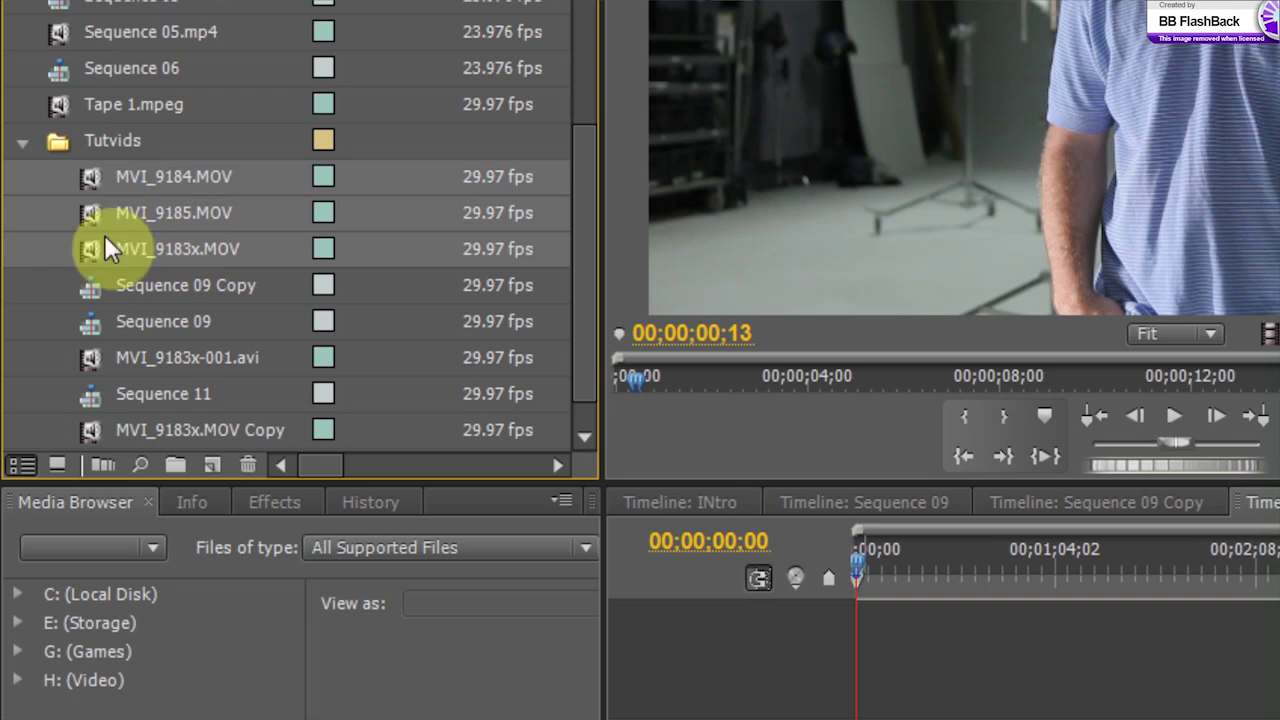
- Make the three Tutvids clips offline while keeping their media files on disk
{"action": "right_click", "coordinate": [94, 173]}
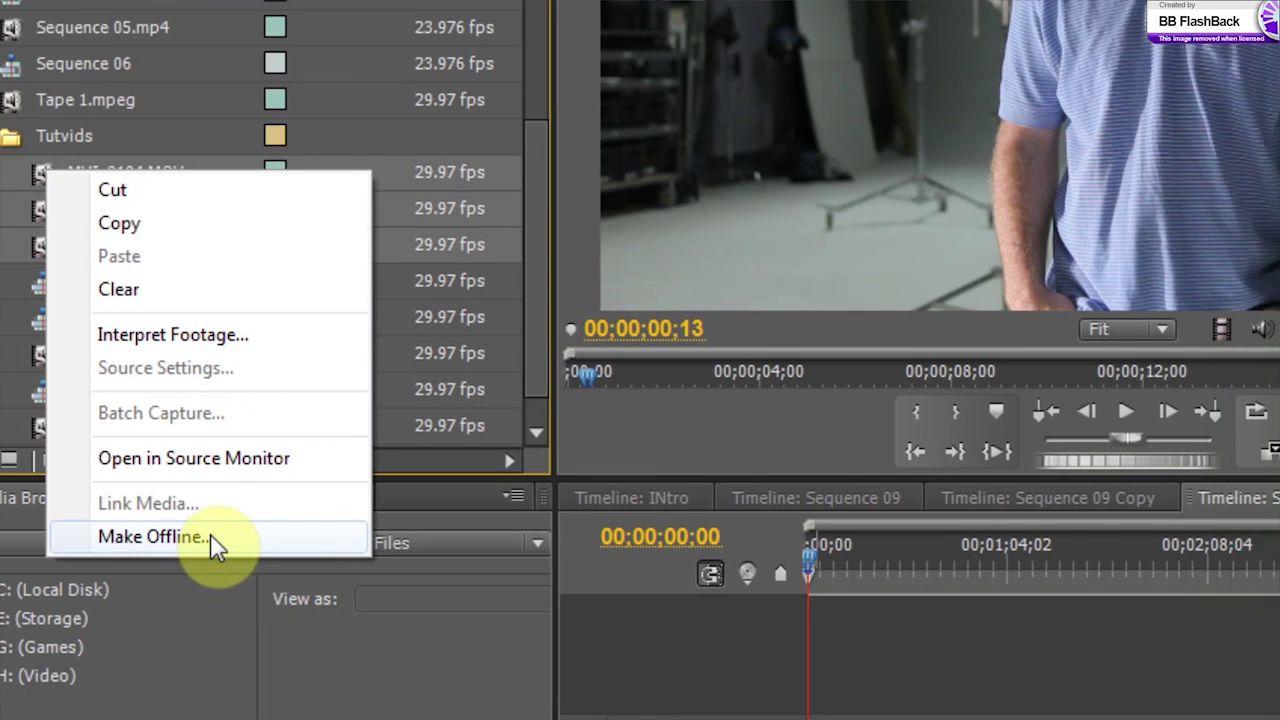
{"action": "left_click", "coordinate": [259, 541]}
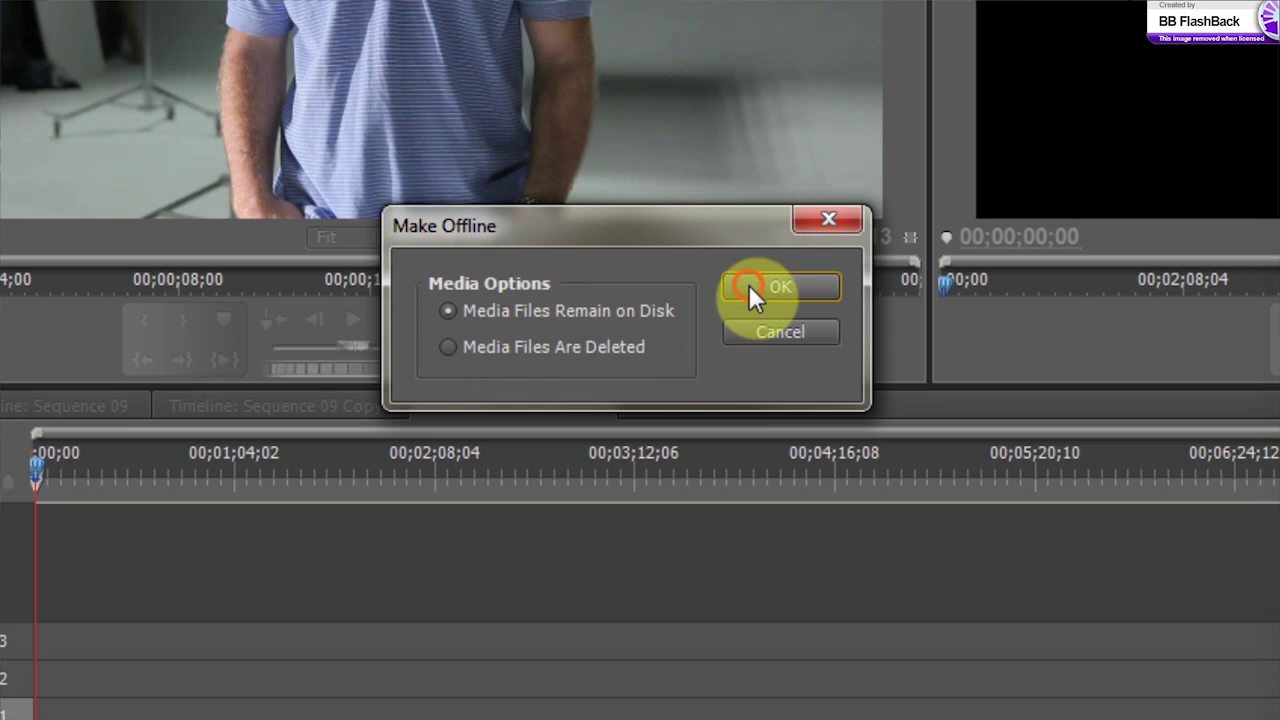
{"action": "left_click", "coordinate": [749, 286]}
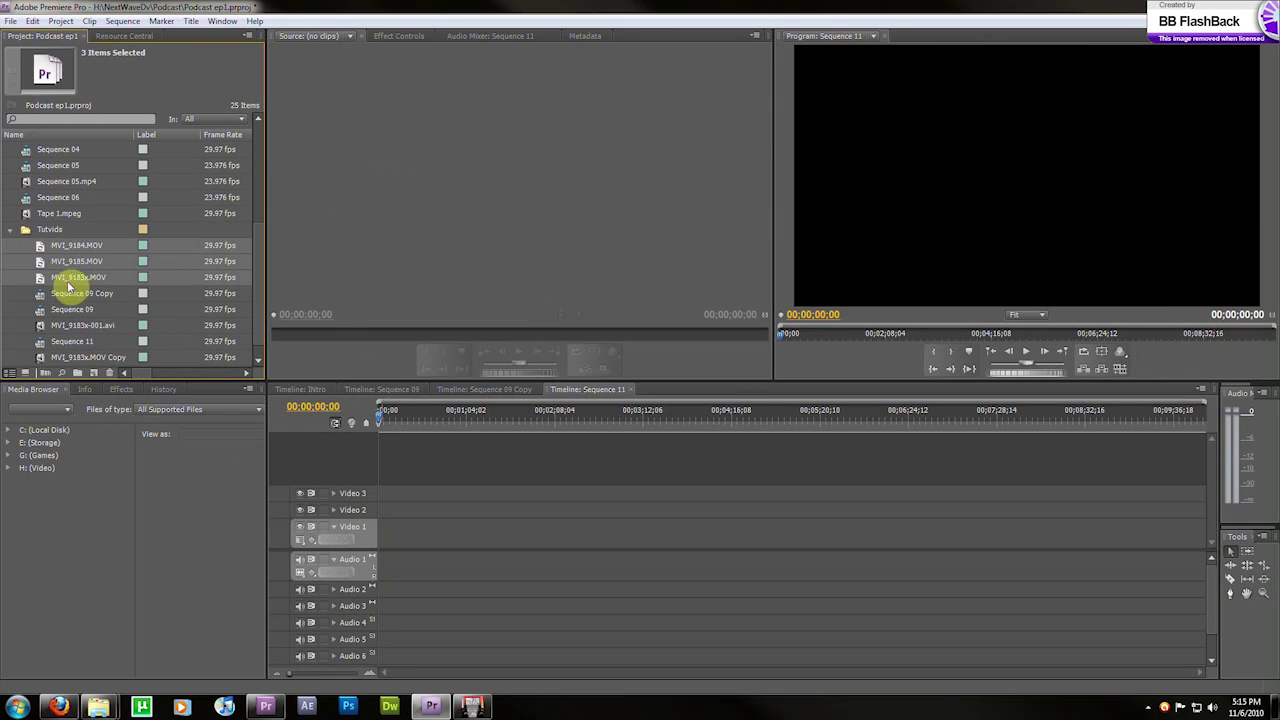
- Check the offline MVI_9185.MOV details and place it at the start of Sequence 11
{"action": "double_click", "coordinate": [45, 261]}
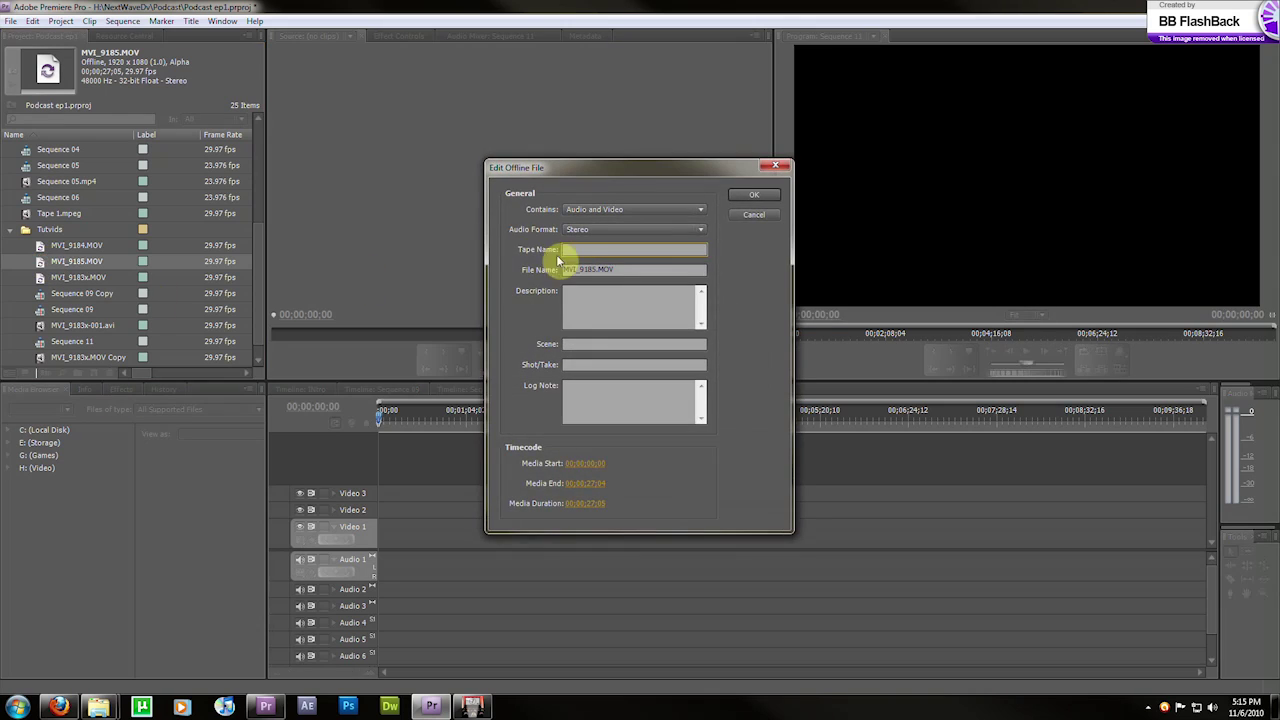
{"action": "left_click", "coordinate": [749, 222]}
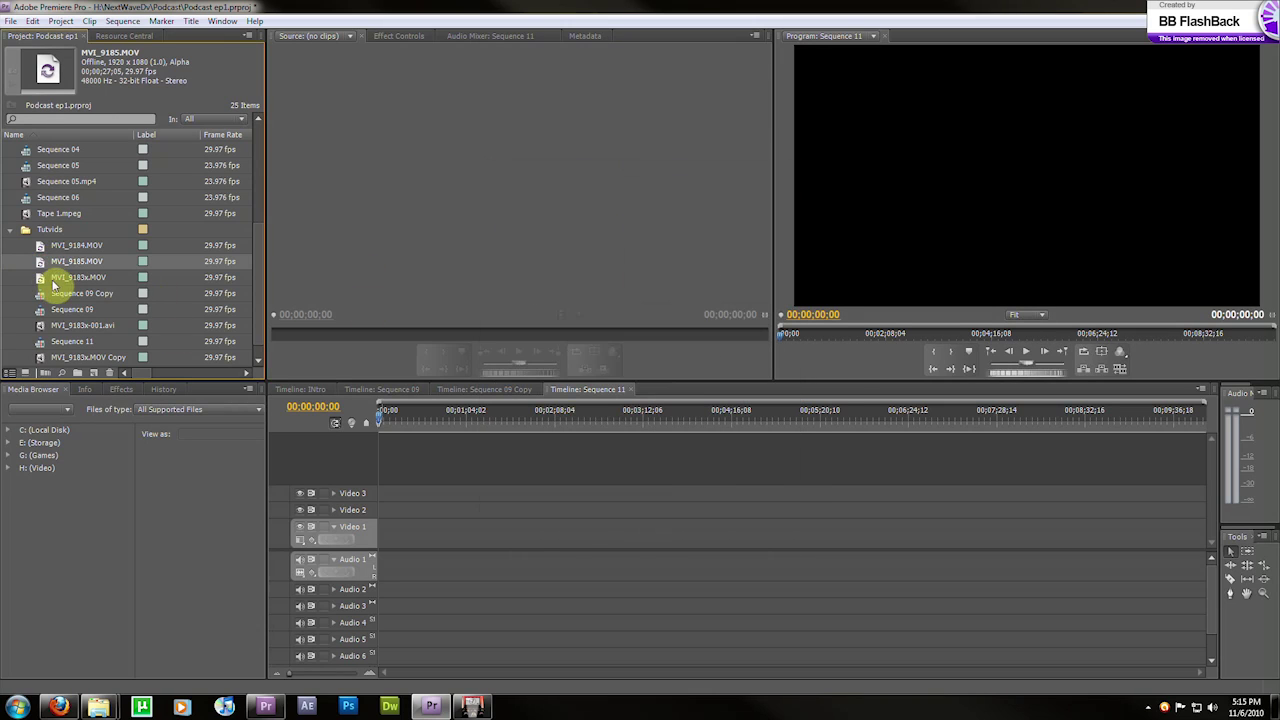
{"action": "left_click_drag", "start_coordinate": [40, 265], "coordinate": [380, 557]}
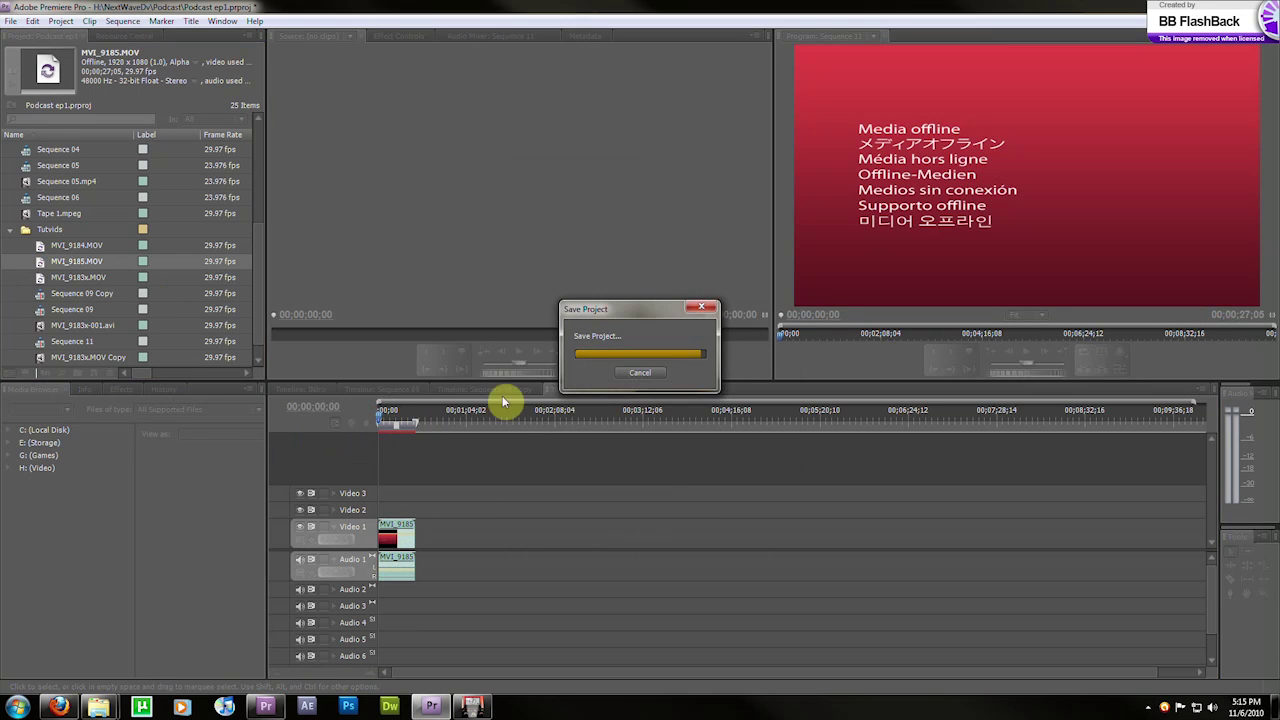
{"action": "left_click", "coordinate": [40, 245]}
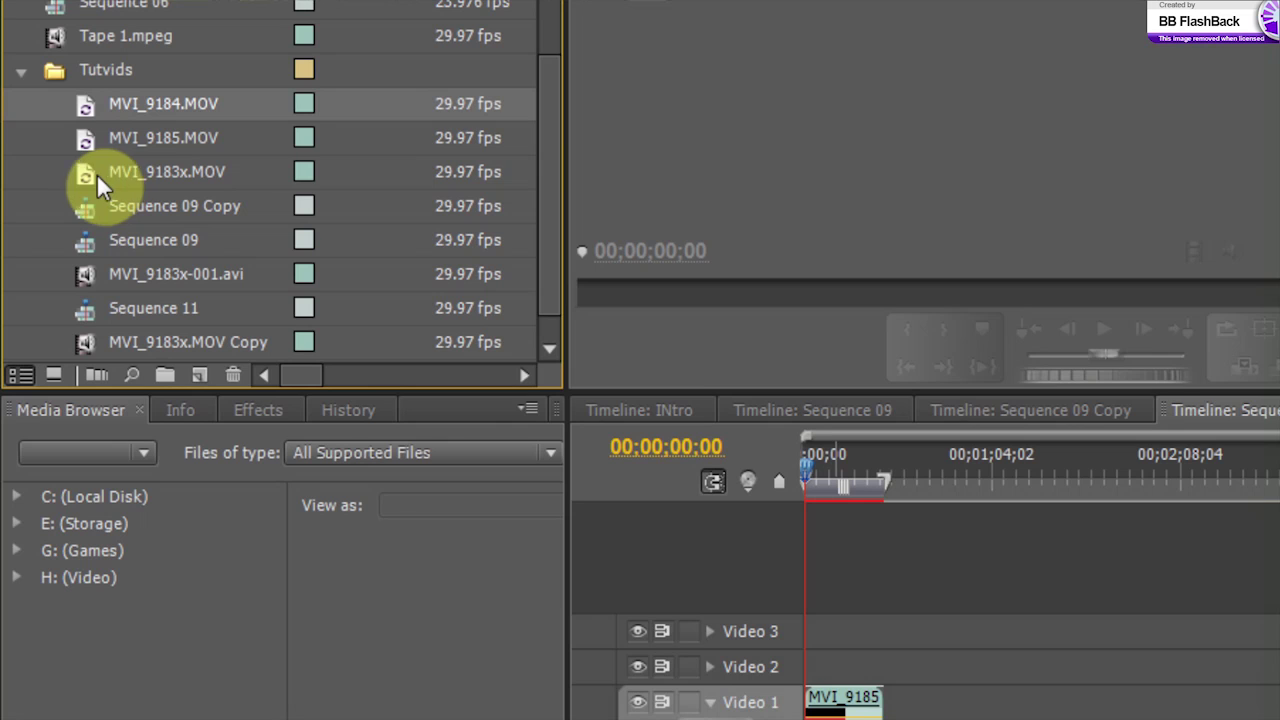
- Start Link Media for the three MOVs and link MVI_9184.MOV to Proxies/MVI_9184.avi
{"action": "left_click", "coordinate": [89, 169], "text": "shift"}
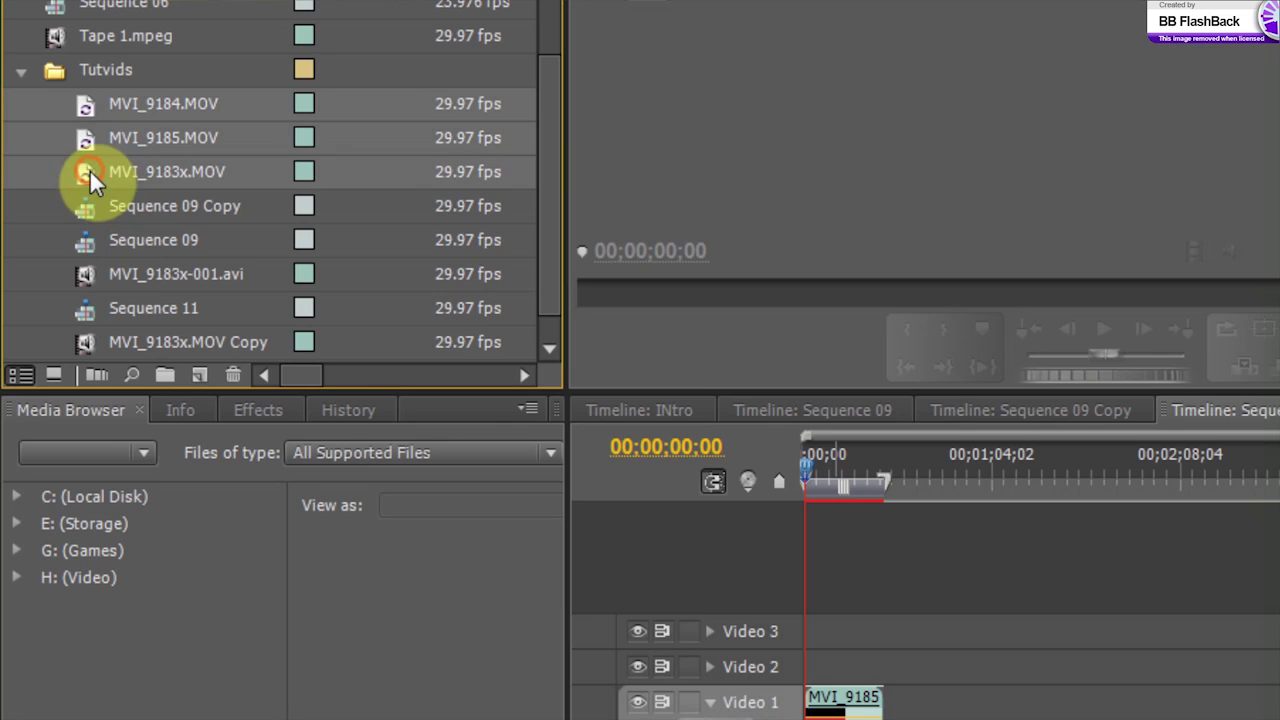
{"action": "right_click", "coordinate": [88, 146]}
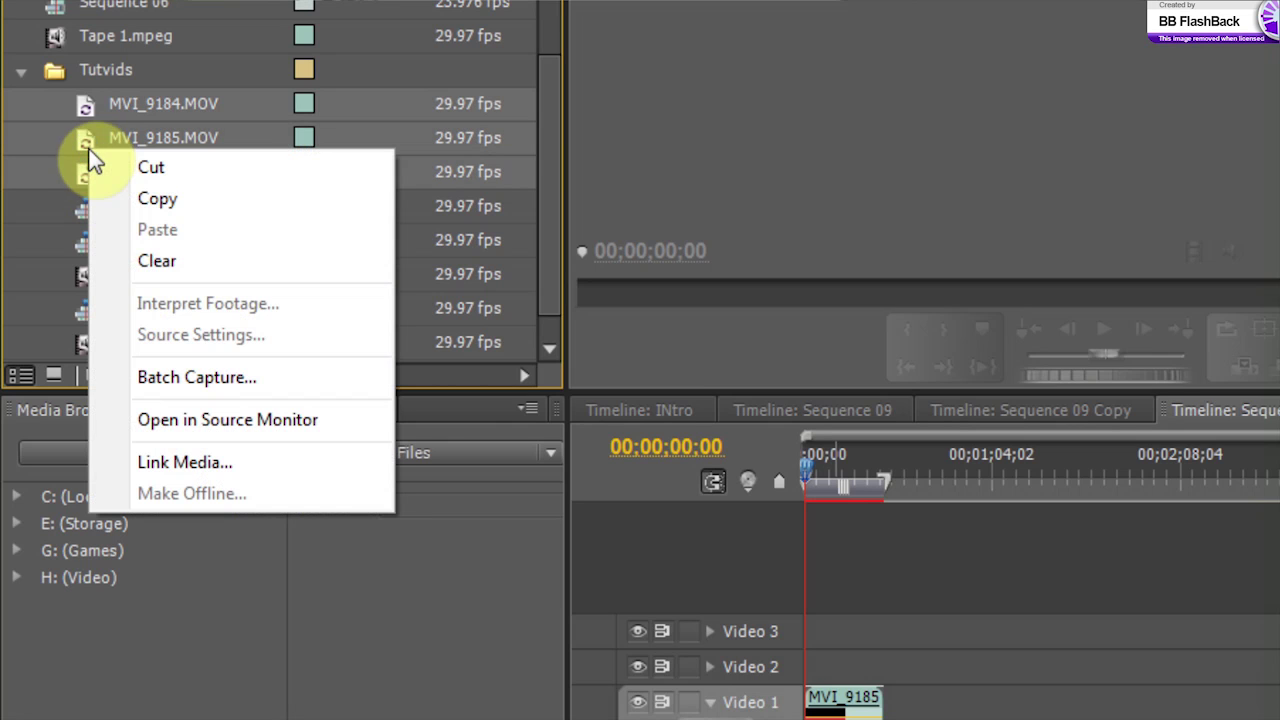
{"action": "left_click", "coordinate": [240, 469]}
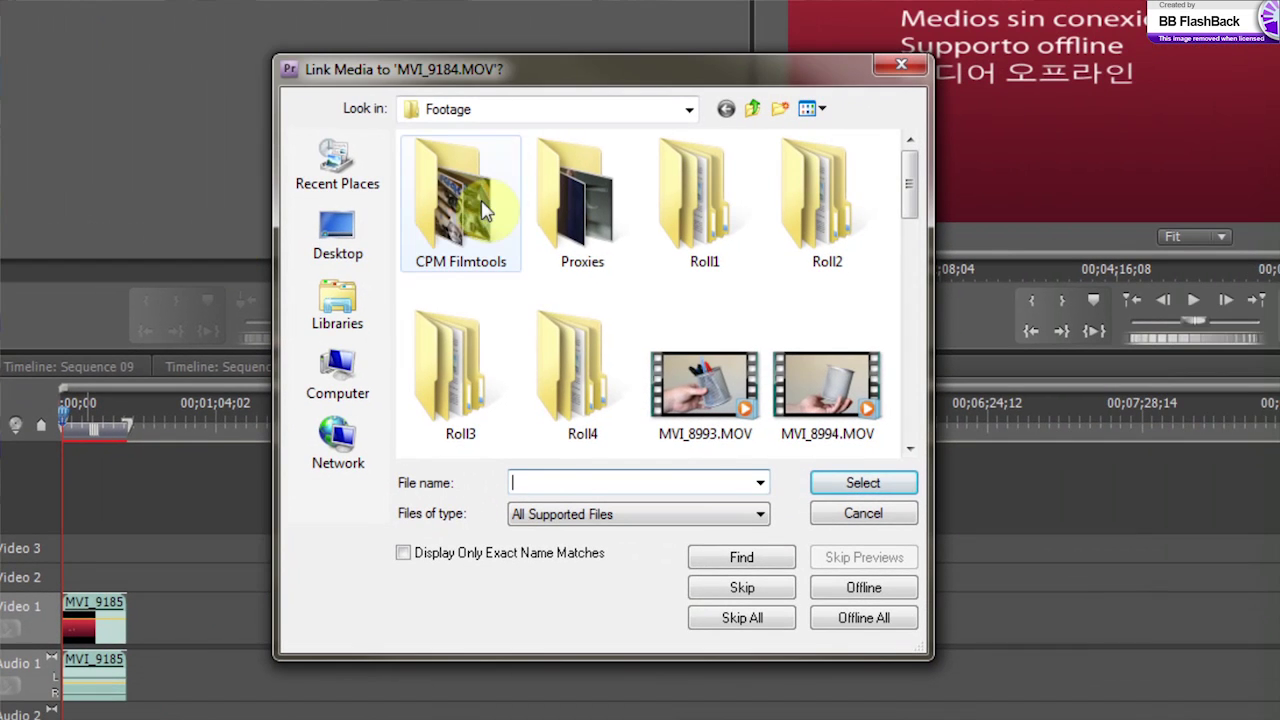
{"action": "double_click", "coordinate": [548, 225]}
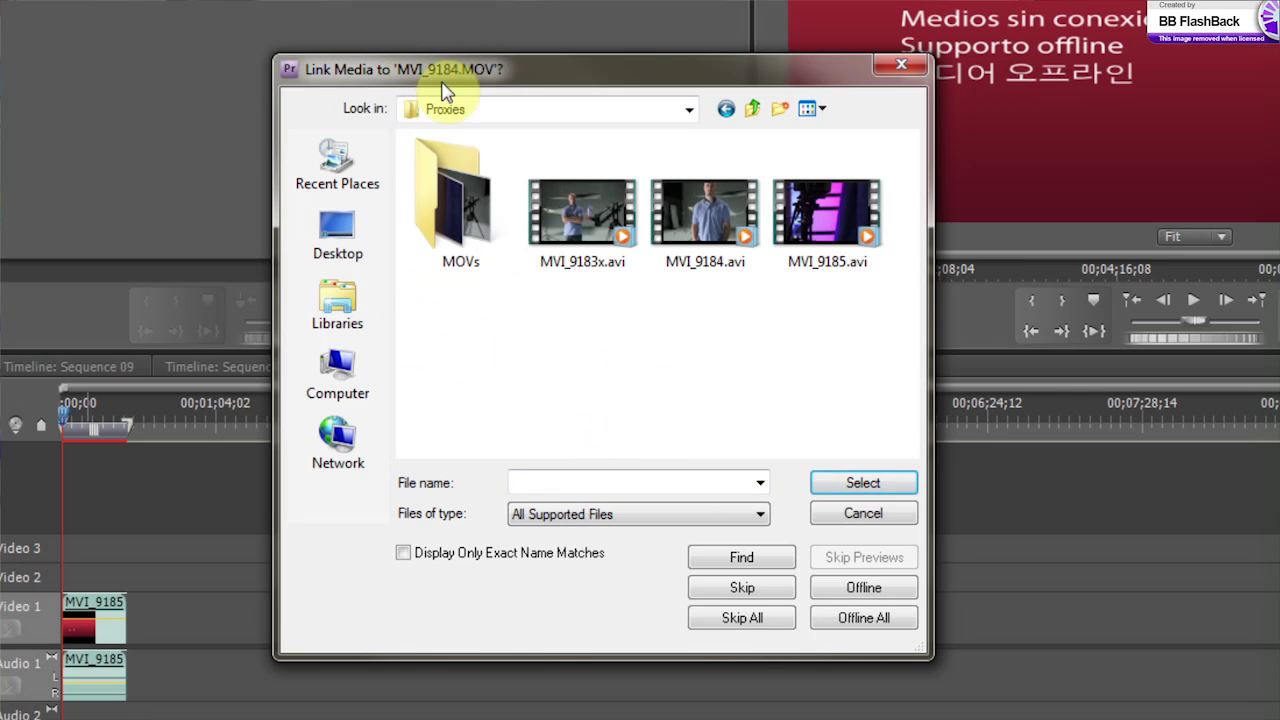
{"action": "left_click", "coordinate": [703, 235]}
{"action": "left_click", "coordinate": [852, 482]}
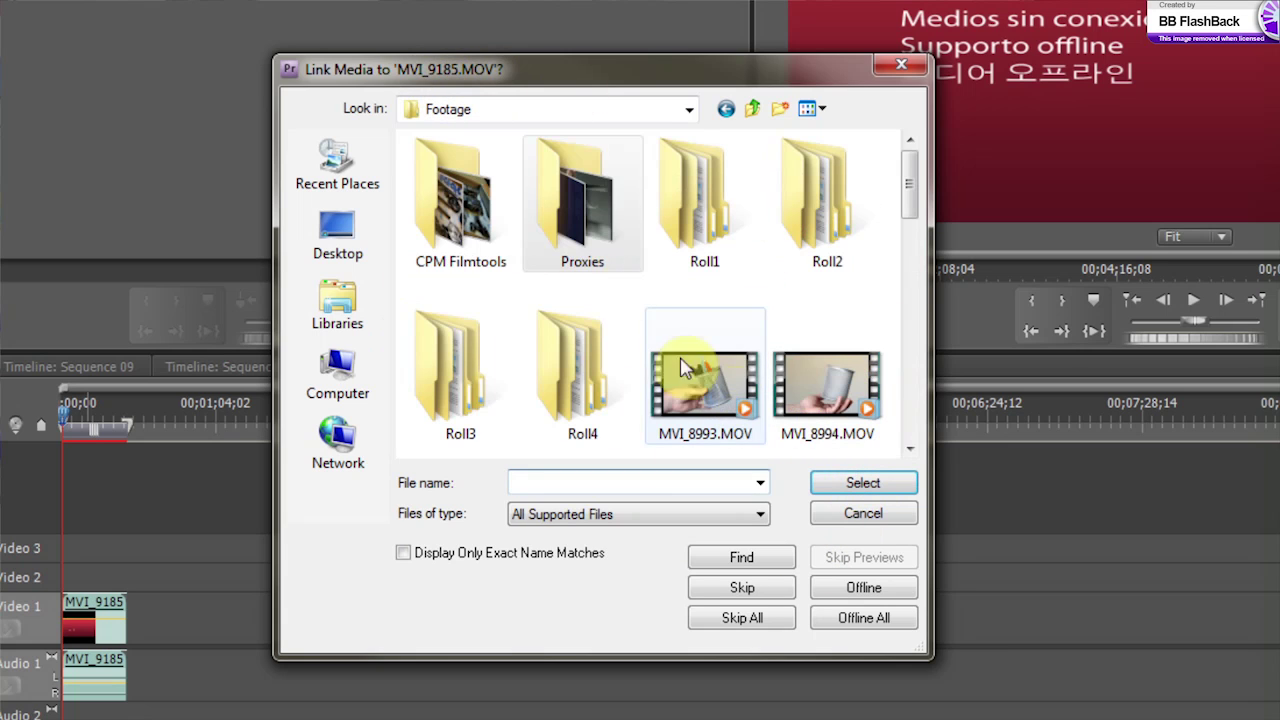
- Link MVI_9185.MOV and MVI_9183x.MOV to their matching .avi files in Proxies
{"action": "double_click", "coordinate": [606, 190]}
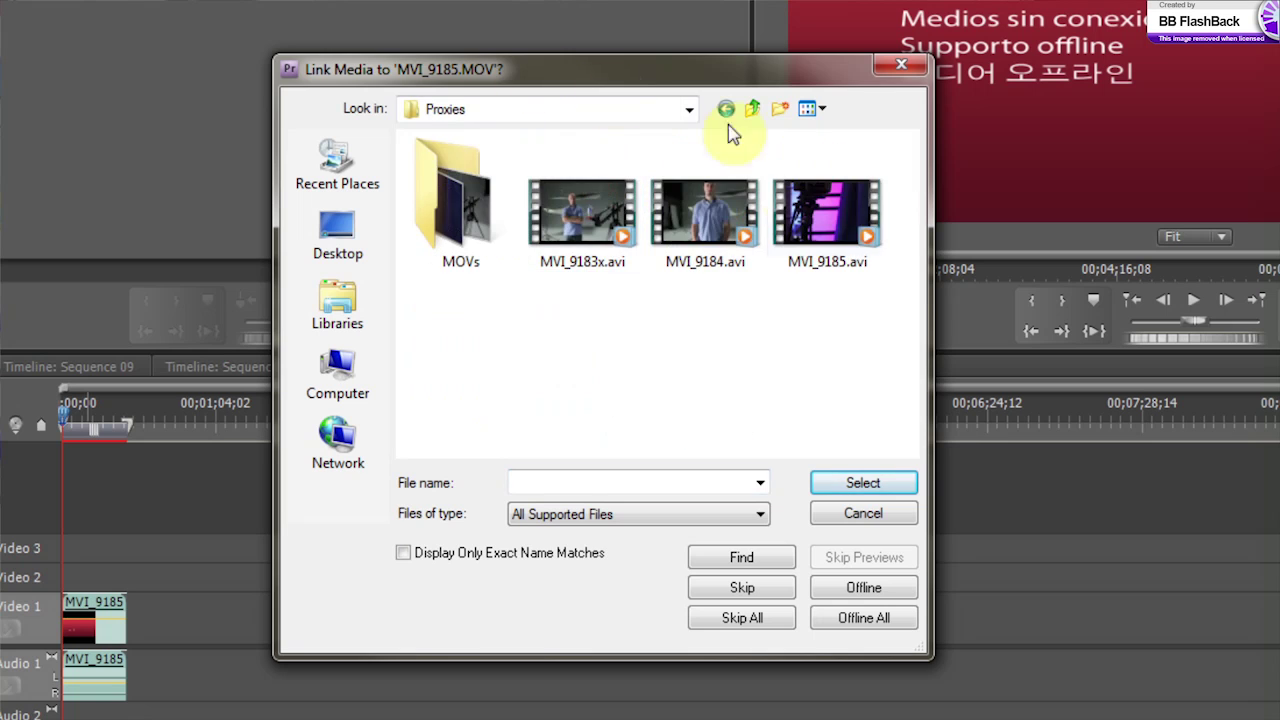
{"action": "left_click", "coordinate": [830, 212]}
{"action": "left_click", "coordinate": [900, 482]}
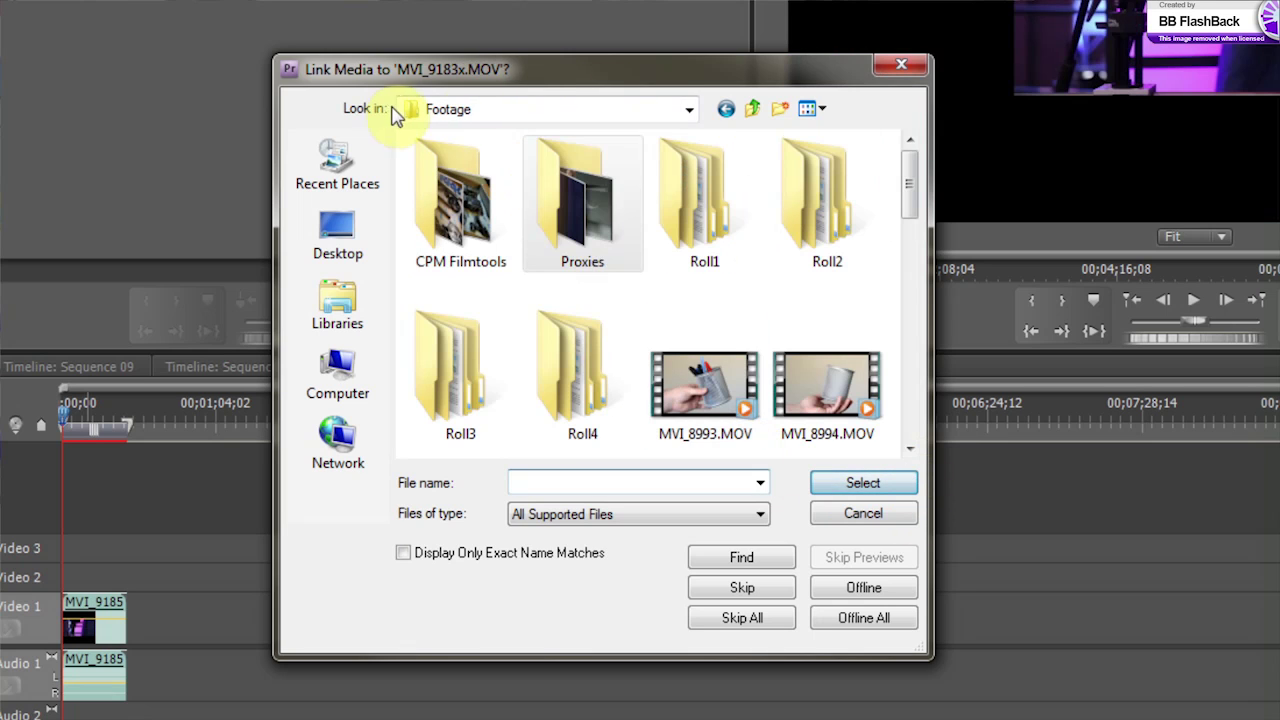
{"action": "double_click", "coordinate": [600, 222]}
{"action": "left_click", "coordinate": [612, 220]}
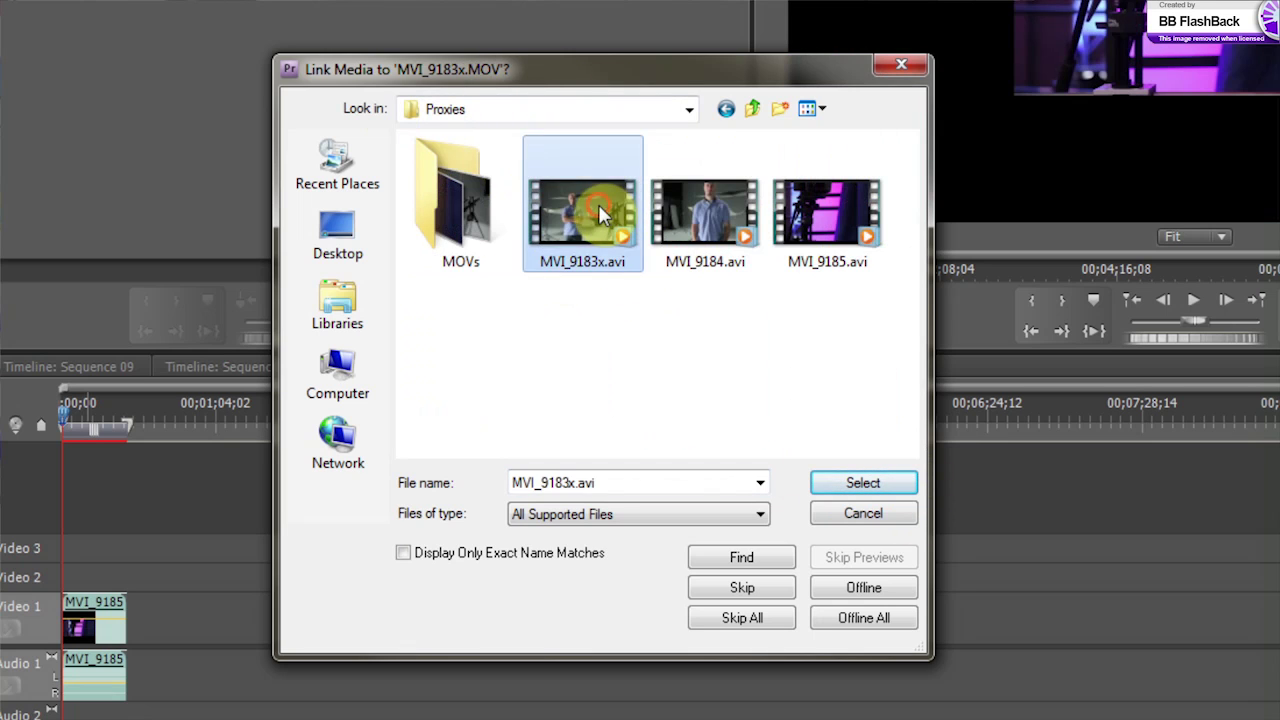
{"action": "left_click", "coordinate": [860, 486]}
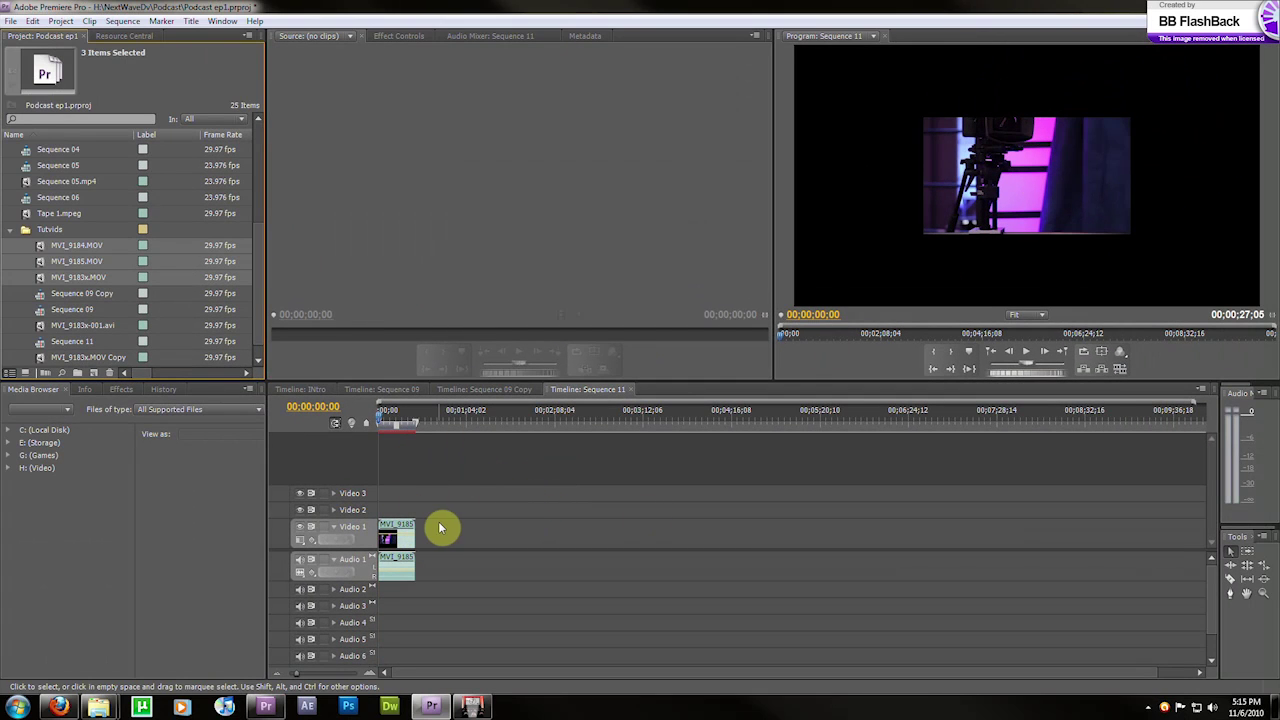
- Create Sequence 12 from the AVCHD 1080p30 preset (1920 x 1080, 29.97 fps)
{"action": "left_click", "coordinate": [384, 414]}
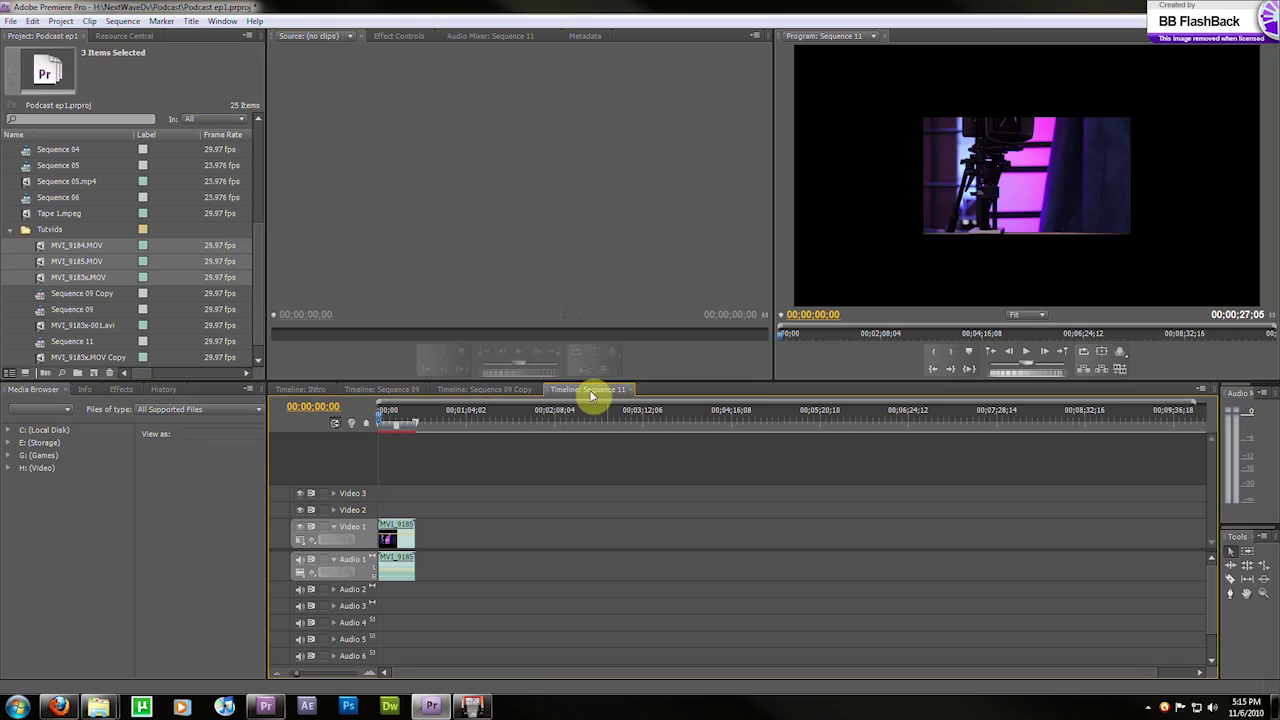
{"action": "left_click", "coordinate": [79, 249]}
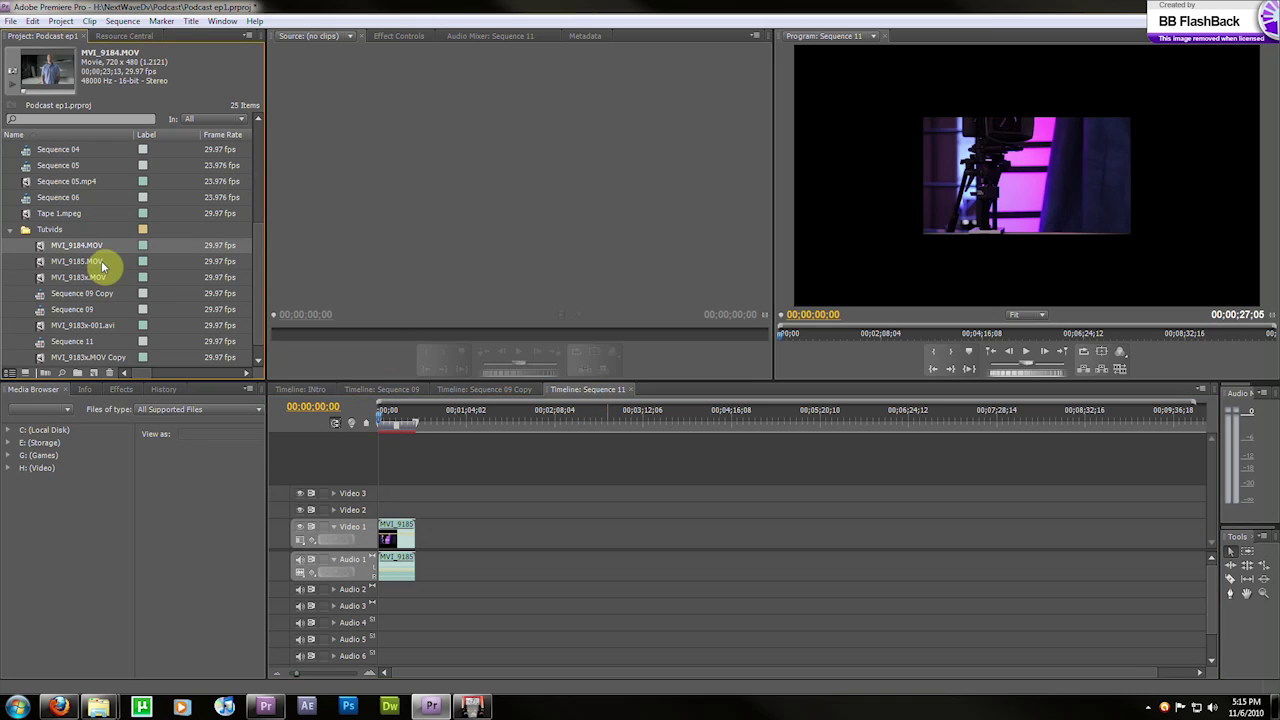
{"action": "left_click", "coordinate": [101, 260]}
{"action": "left_click", "coordinate": [101, 260]}
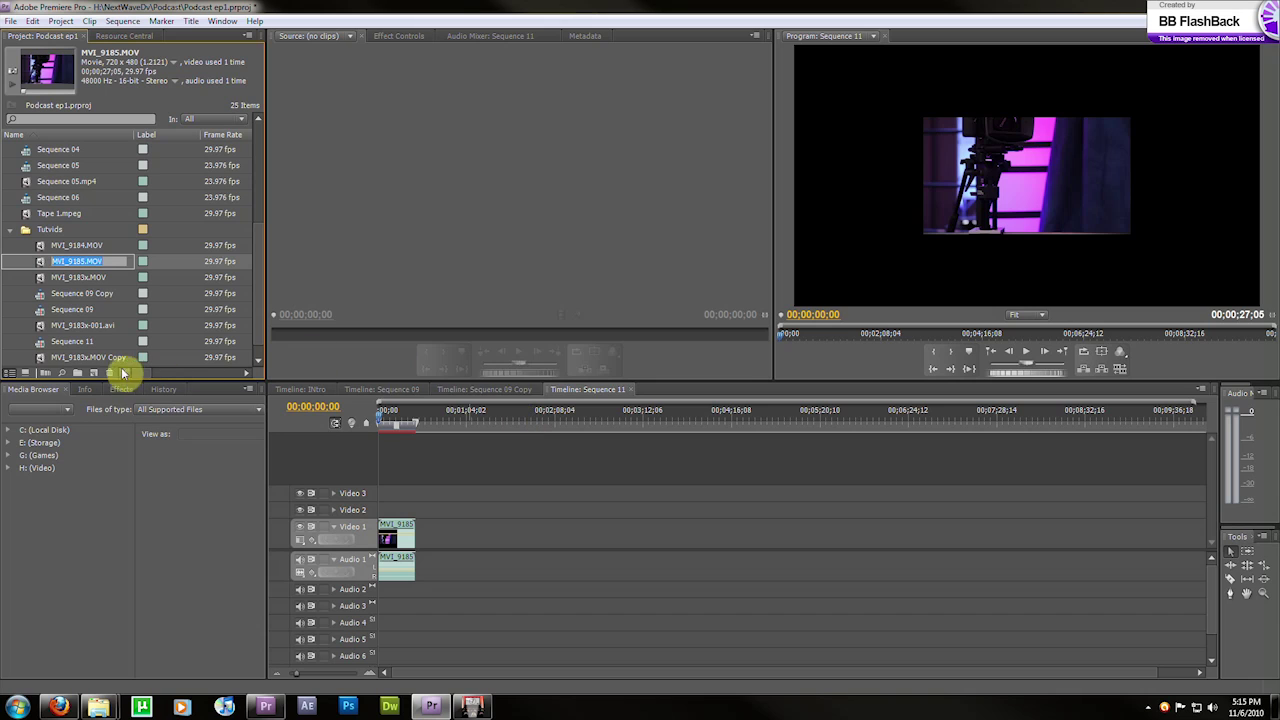
{"action": "left_click", "coordinate": [94, 374]}
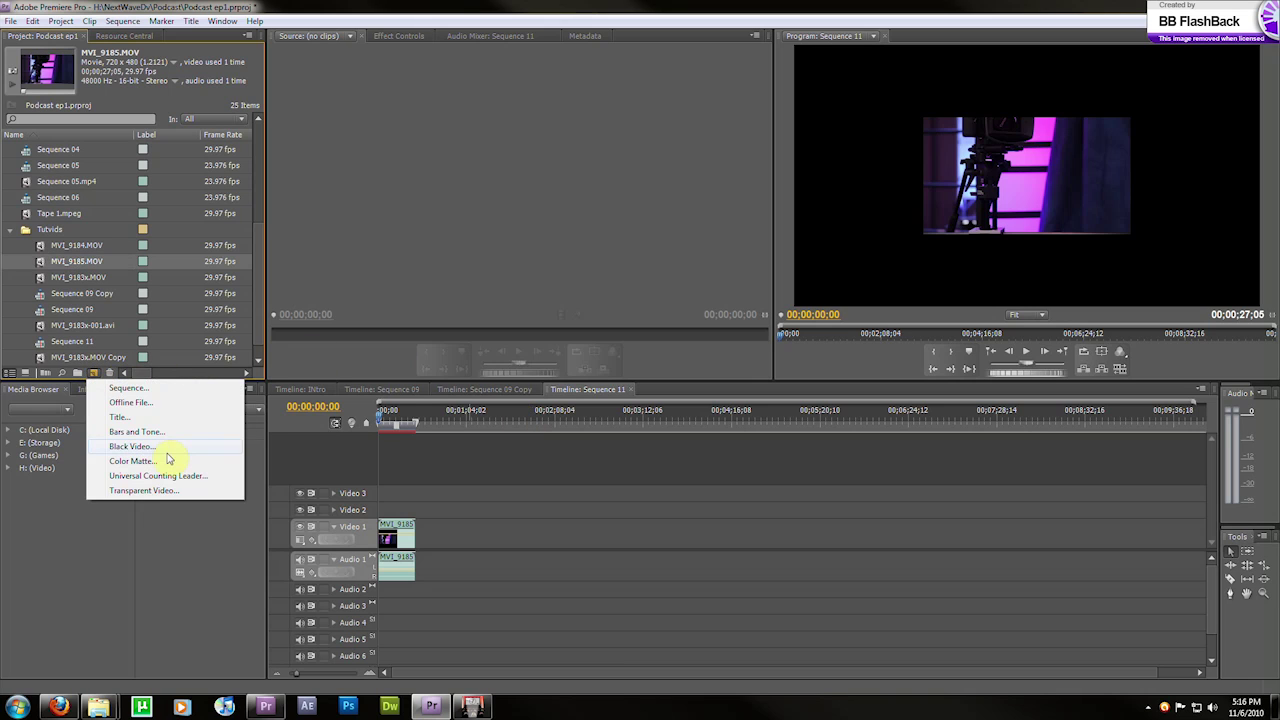
{"action": "left_click", "coordinate": [128, 388]}
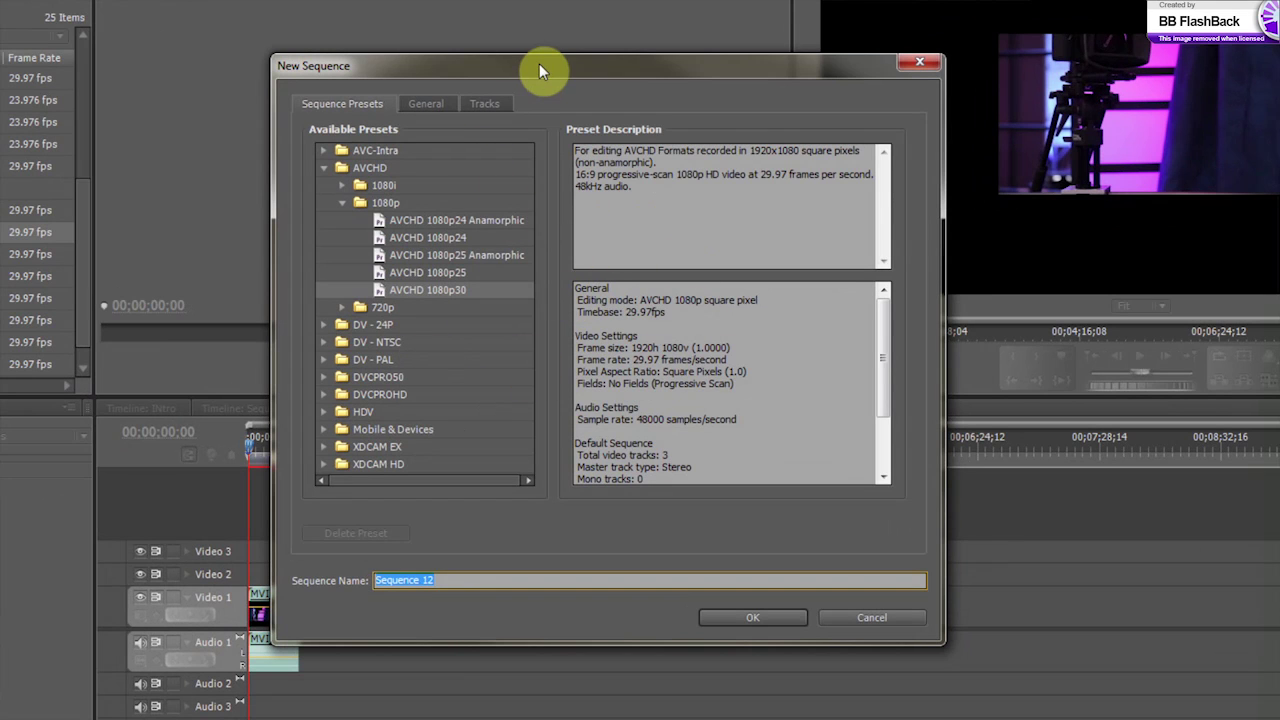
{"action": "left_click_drag", "start_coordinate": [539, 63], "coordinate": [530, 59]}
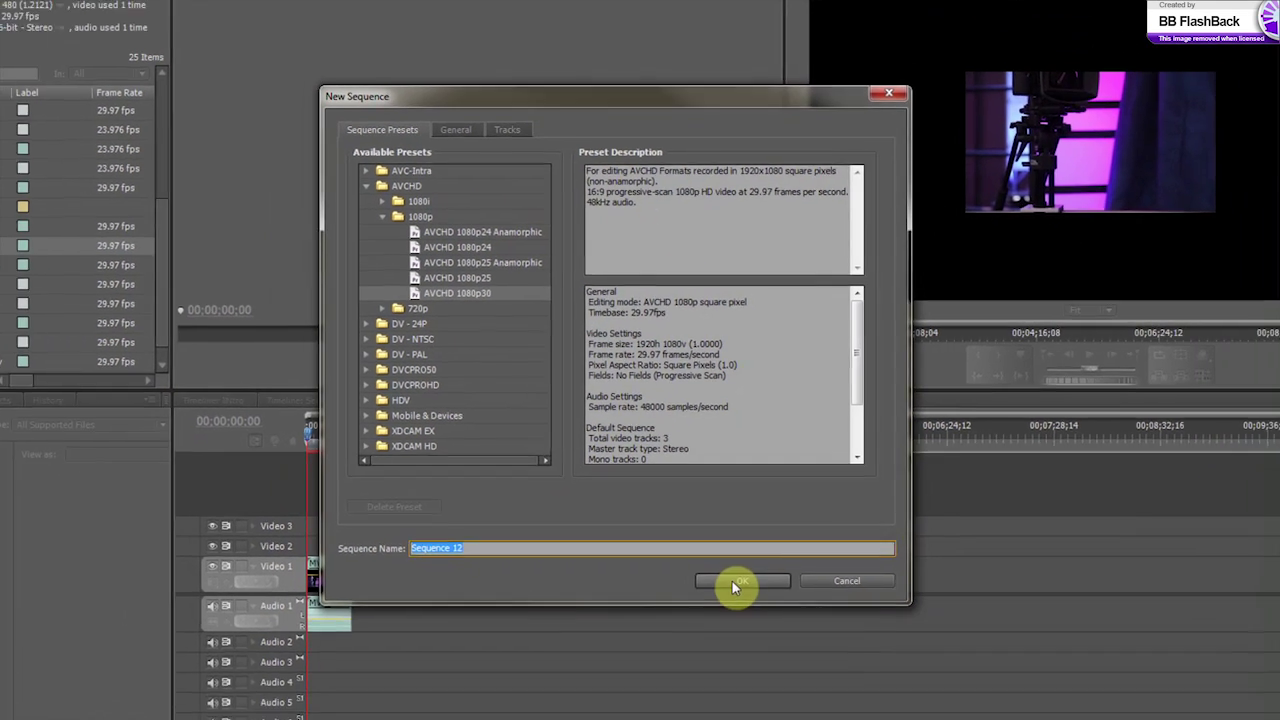
{"action": "left_click", "coordinate": [744, 613]}
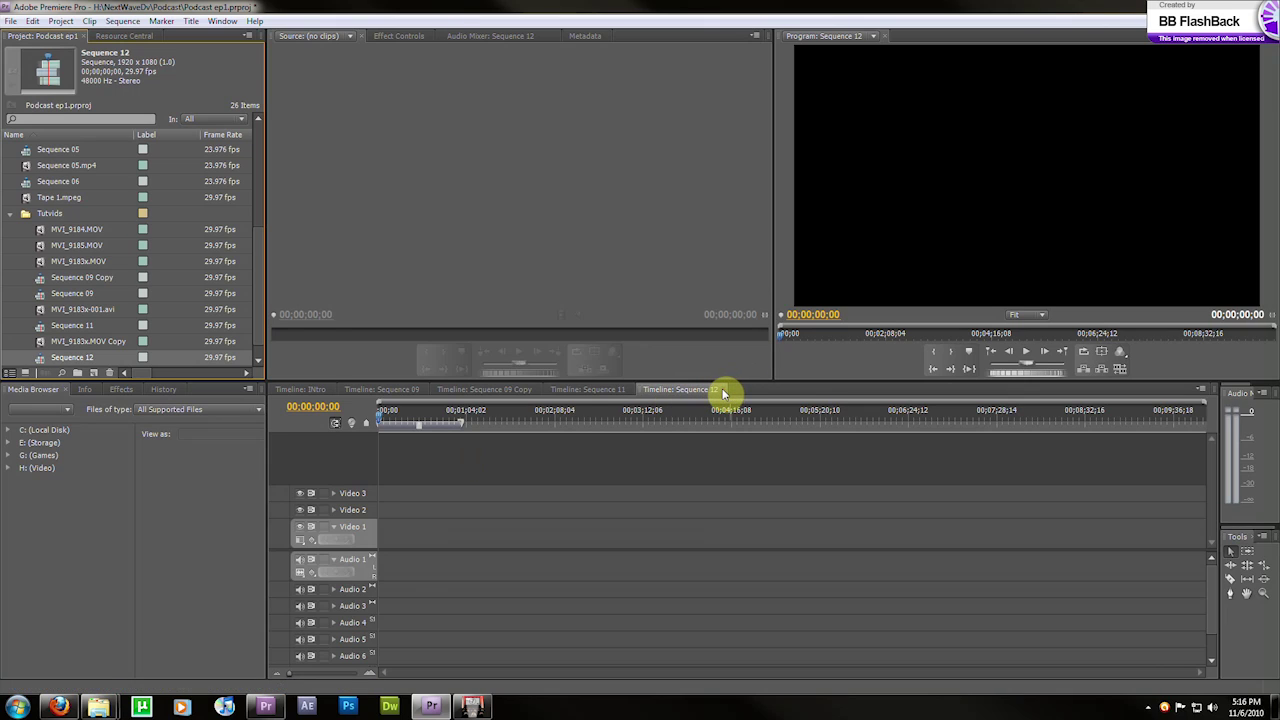
- Close the empty Sequence 12 and scale the MVI_9185 clip to frame size
{"action": "left_click", "coordinate": [722, 390]}
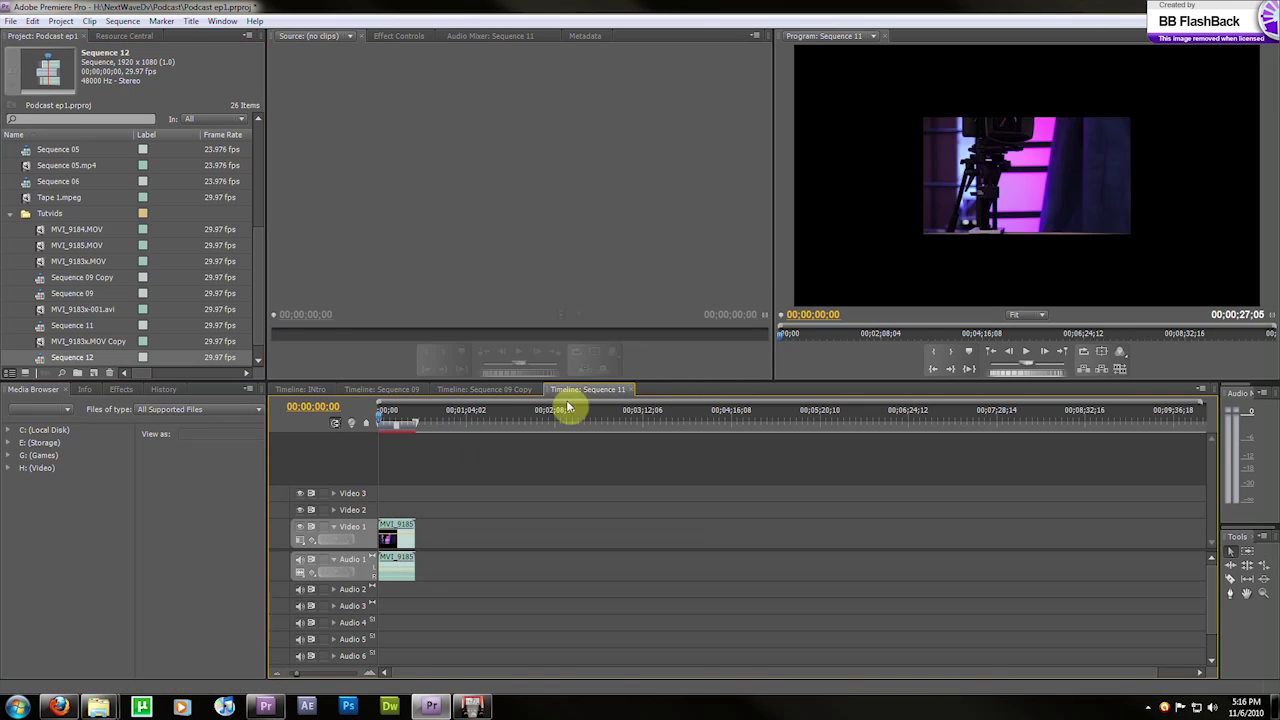
{"action": "right_click", "coordinate": [410, 540]}
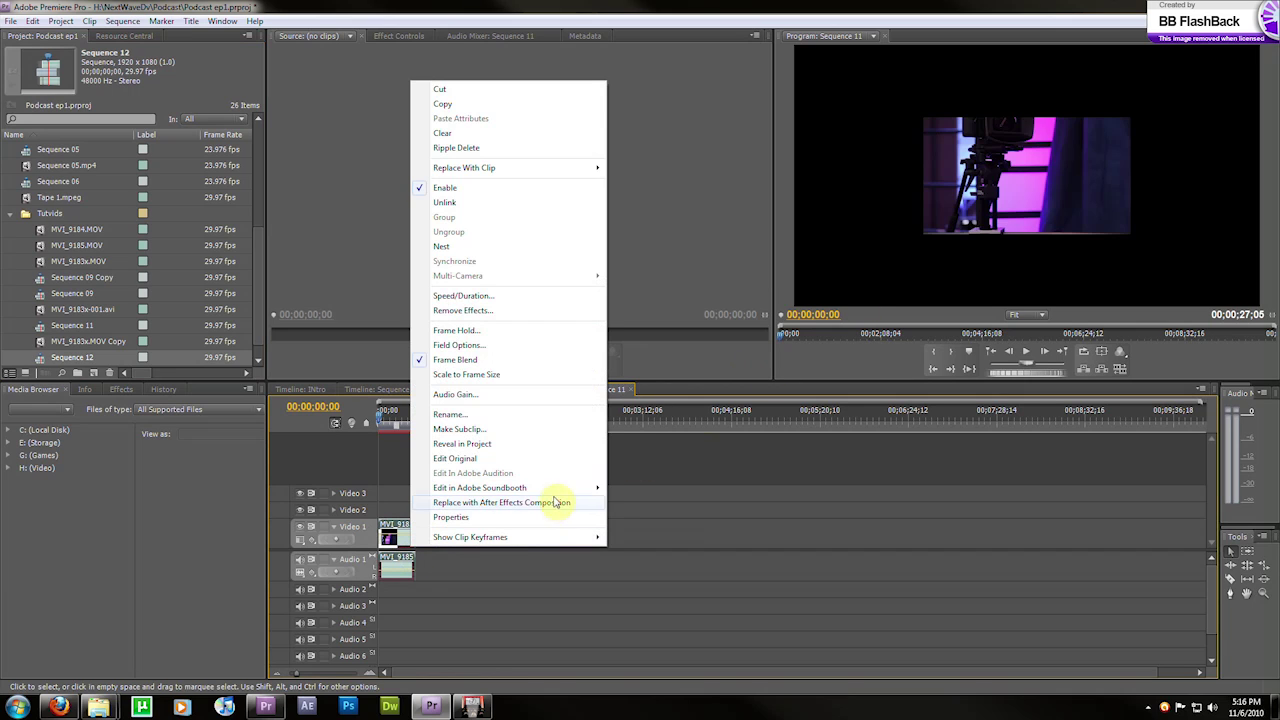
{"action": "left_click", "coordinate": [478, 374]}
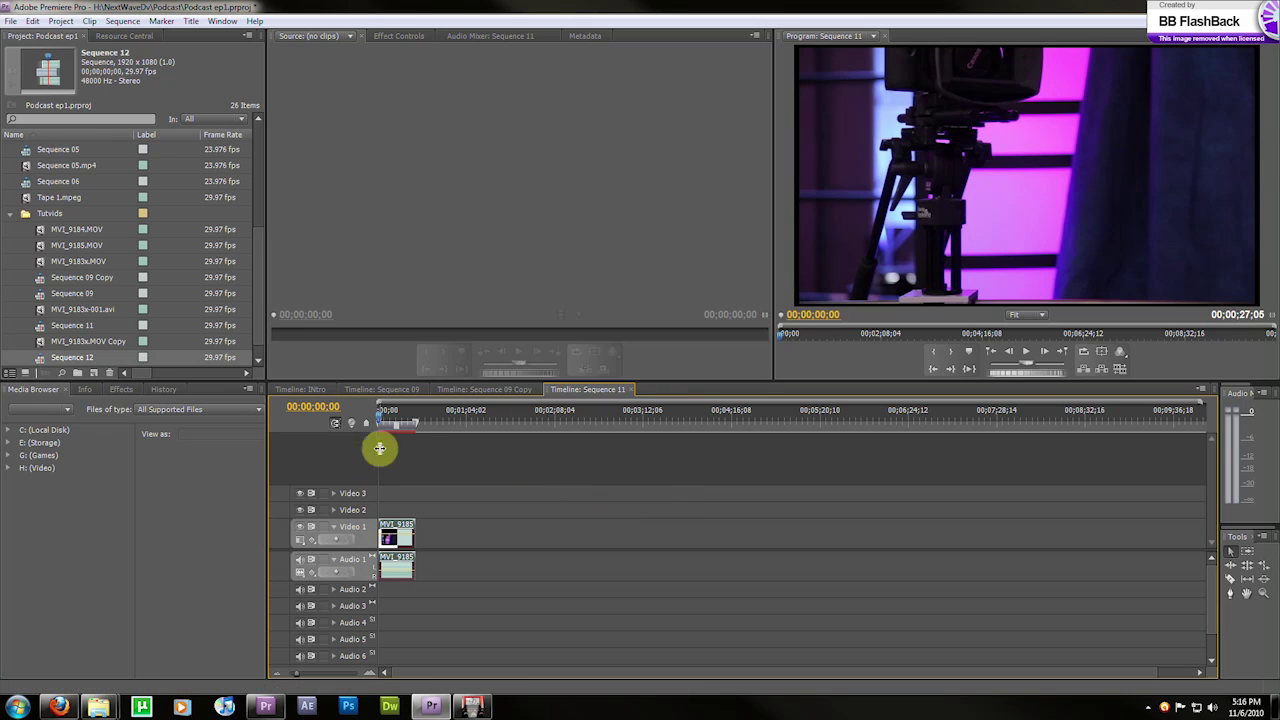
- Add MVI_9184.MOV and MVI_9183x.MOV after it on Video 1, scaled to frame size
{"action": "left_click", "coordinate": [37, 253]}
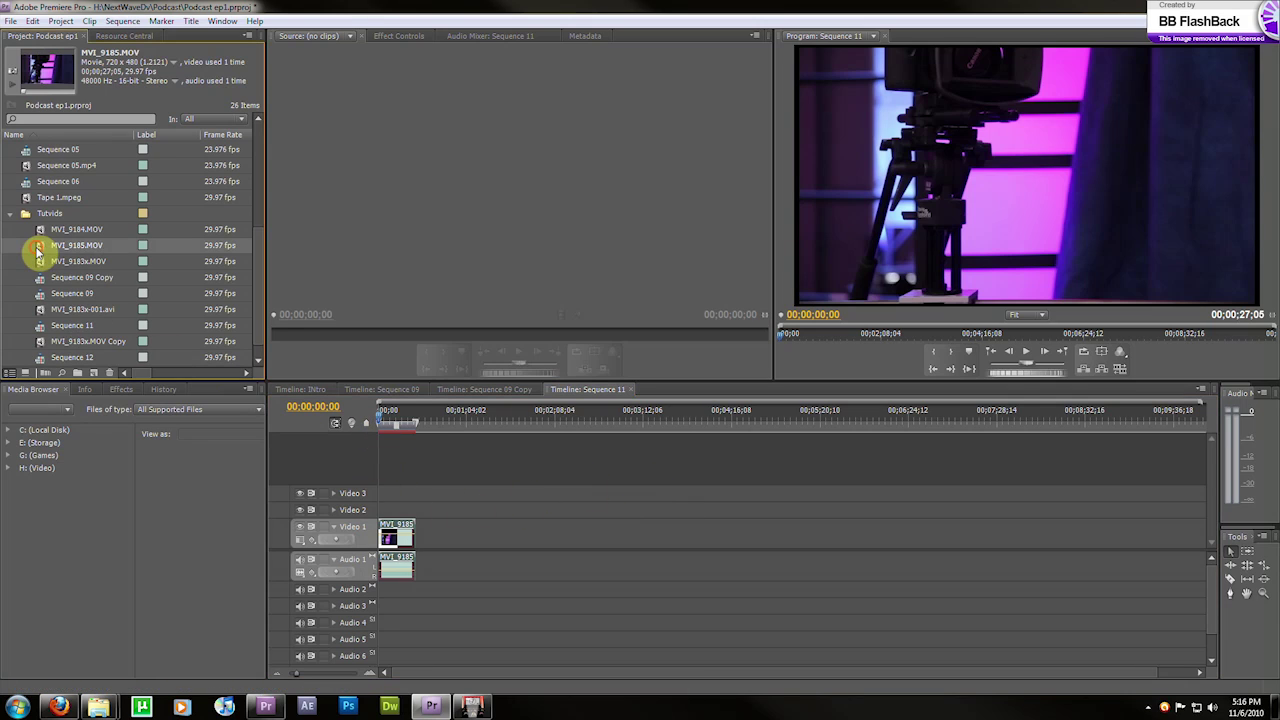
{"action": "left_click_drag", "start_coordinate": [40, 229], "coordinate": [432, 528]}
{"action": "left_click_drag", "start_coordinate": [48, 265], "coordinate": [450, 545]}
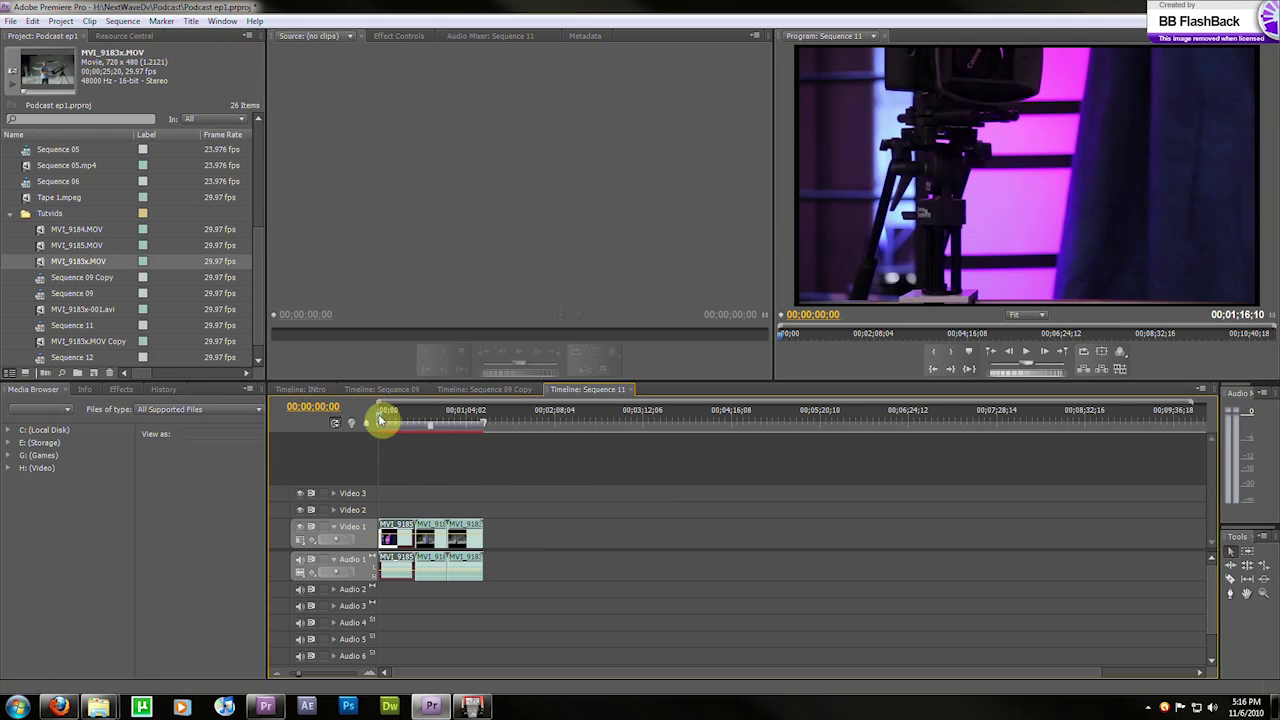
{"action": "left_click_drag", "start_coordinate": [380, 420], "coordinate": [432, 421]}
{"action": "right_click", "coordinate": [465, 545]}
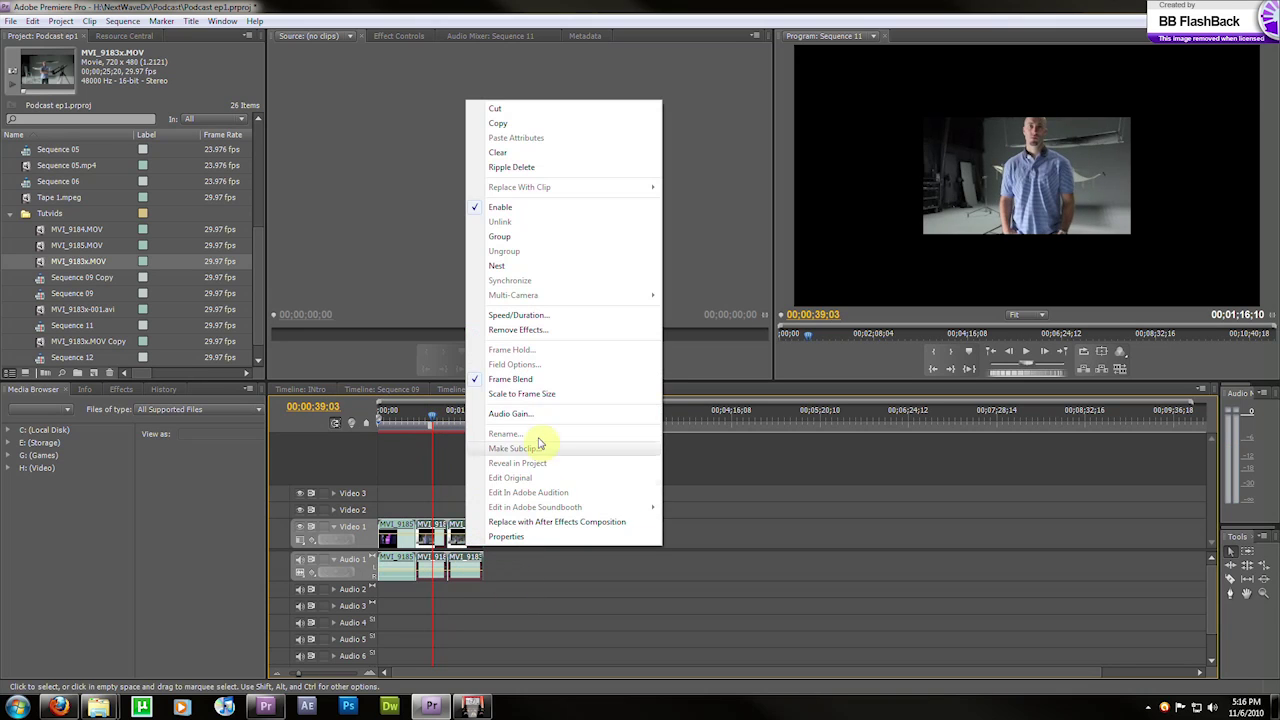
{"action": "left_click", "coordinate": [521, 393]}
{"action": "mouse_move", "coordinate": [429, 423]}
{"action": "left_mouse_down"}
{"action": "mouse_move", "coordinate": [486, 428]}
{"action": "mouse_move", "coordinate": [449, 428]}
{"action": "left_mouse_up"}
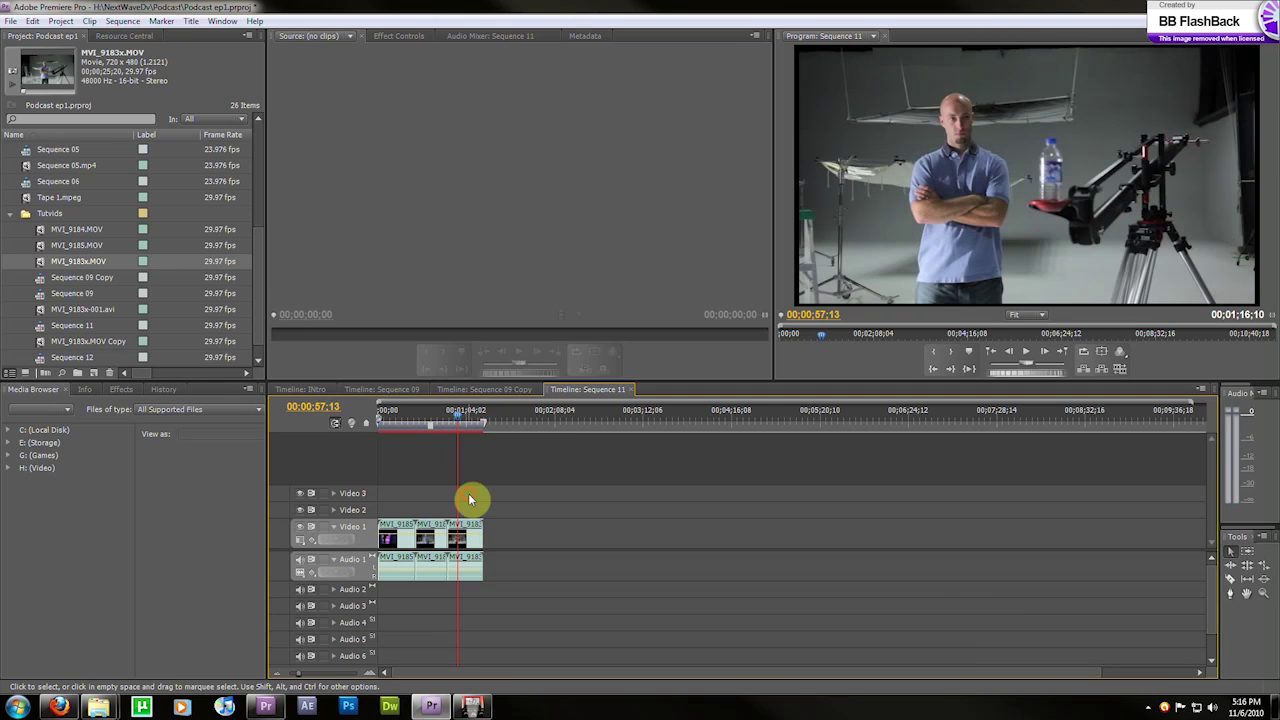
{"action": "left_click", "coordinate": [459, 429]}
{"action": "mouse_move", "coordinate": [459, 429]}
{"action": "left_mouse_down"}
{"action": "mouse_move", "coordinate": [423, 417]}
{"action": "mouse_move", "coordinate": [466, 420]}
{"action": "mouse_move", "coordinate": [453, 420]}
{"action": "left_mouse_up"}
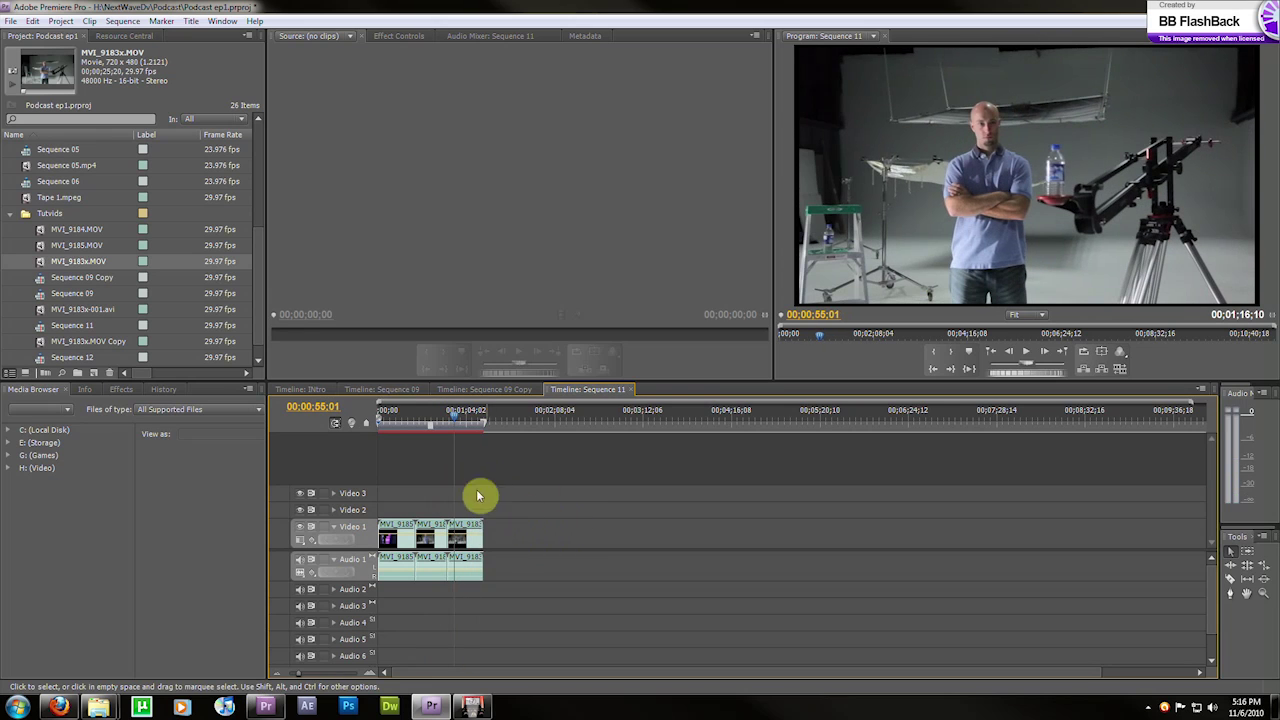
- Take MVI_9184.MOV through MVI_9183x.MOV offline, keeping the media files on disk
{"action": "left_click", "coordinate": [42, 229]}
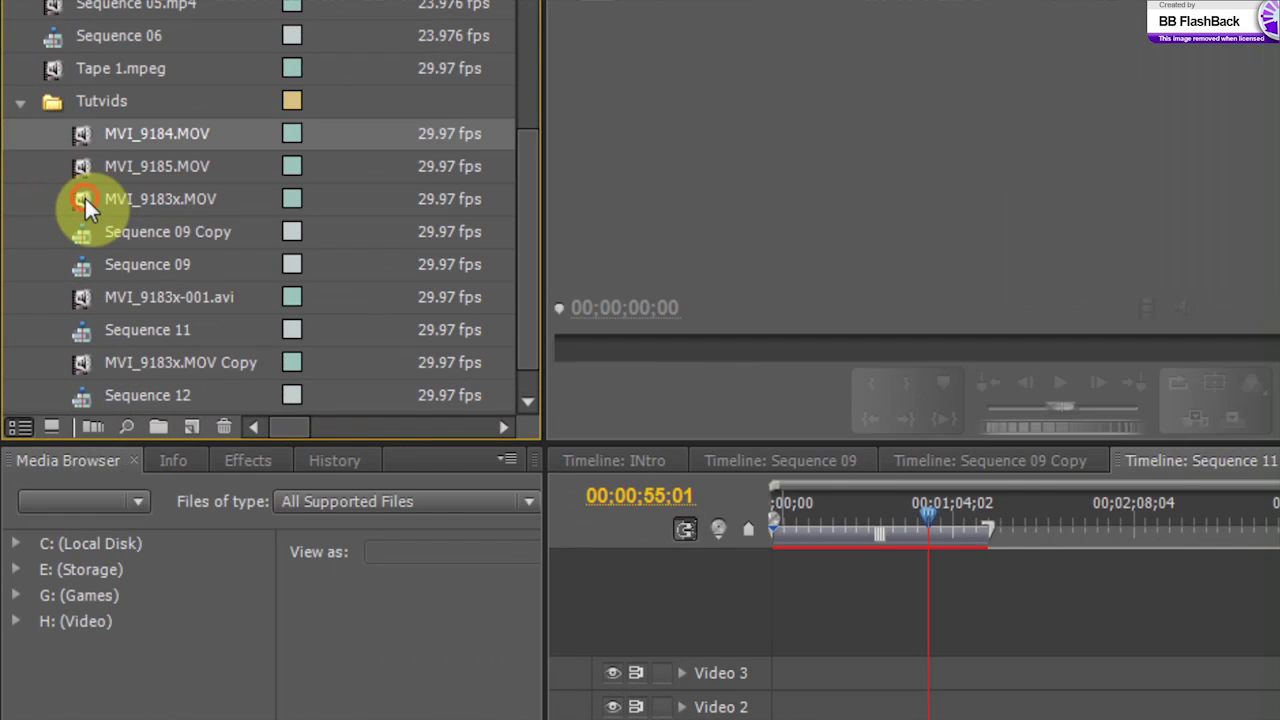
{"action": "left_click", "coordinate": [46, 251], "text": "shift"}
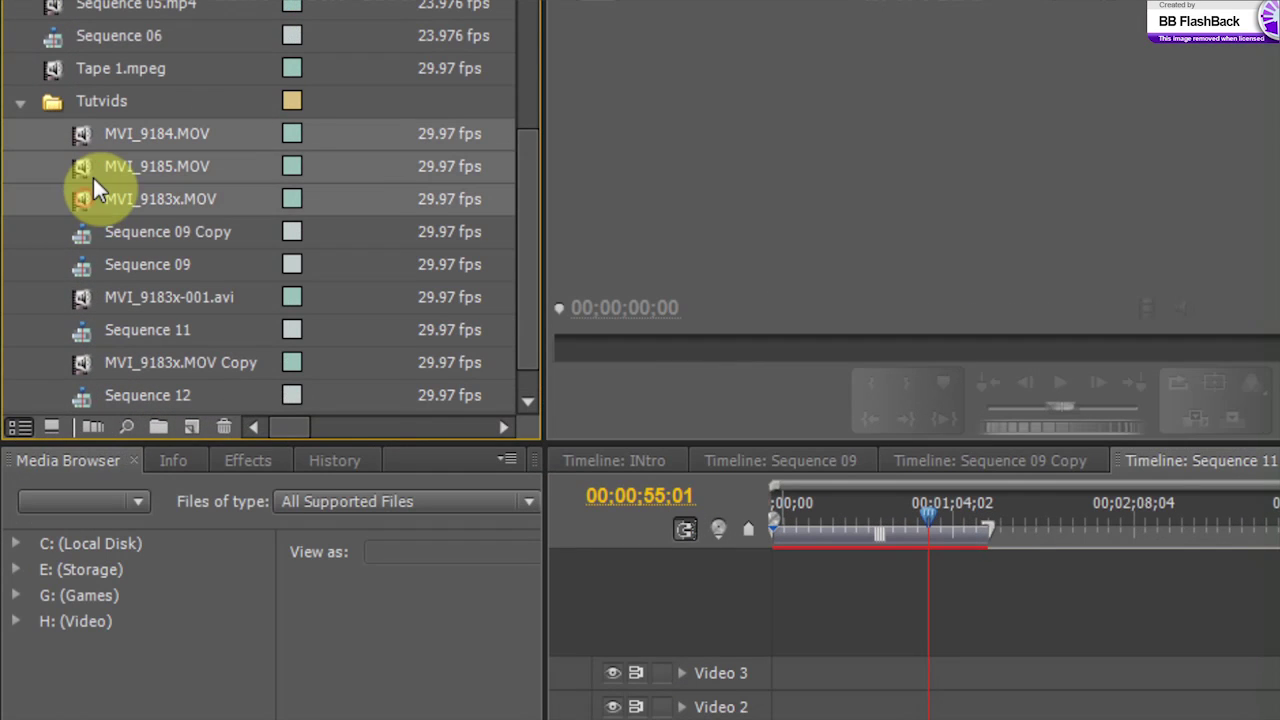
{"action": "right_click", "coordinate": [50, 239]}
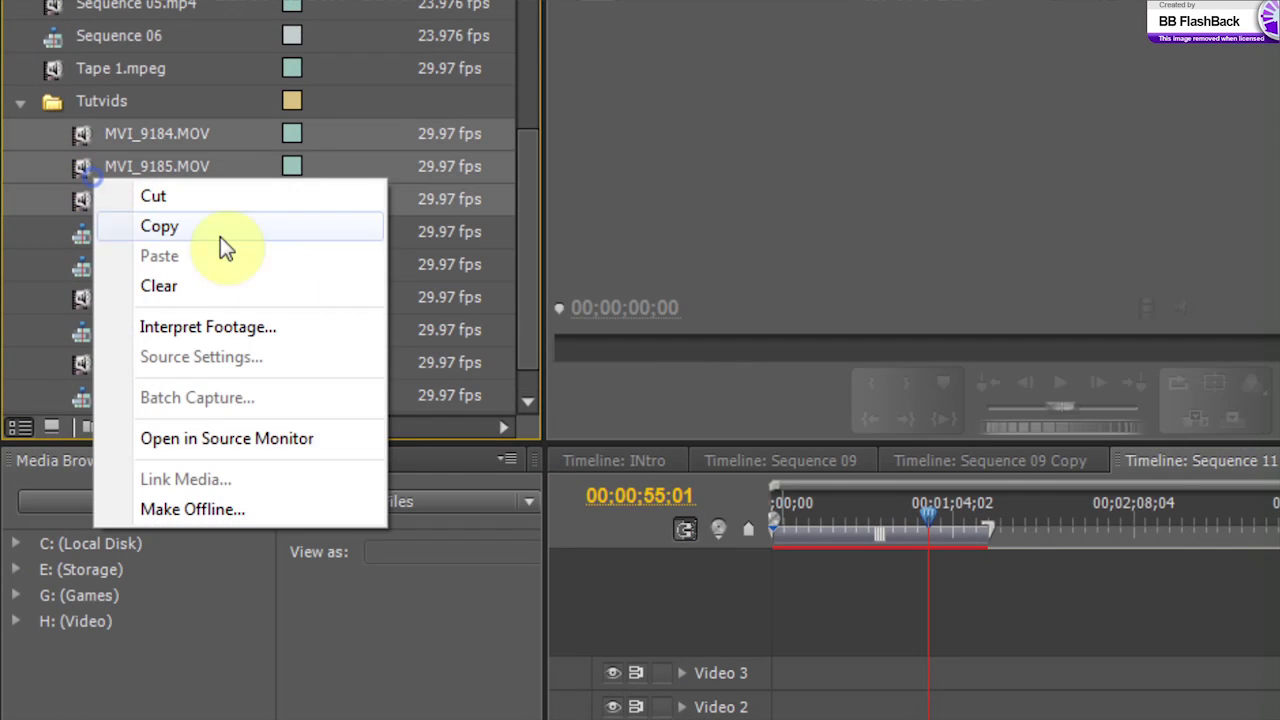
{"action": "left_click", "coordinate": [194, 509]}
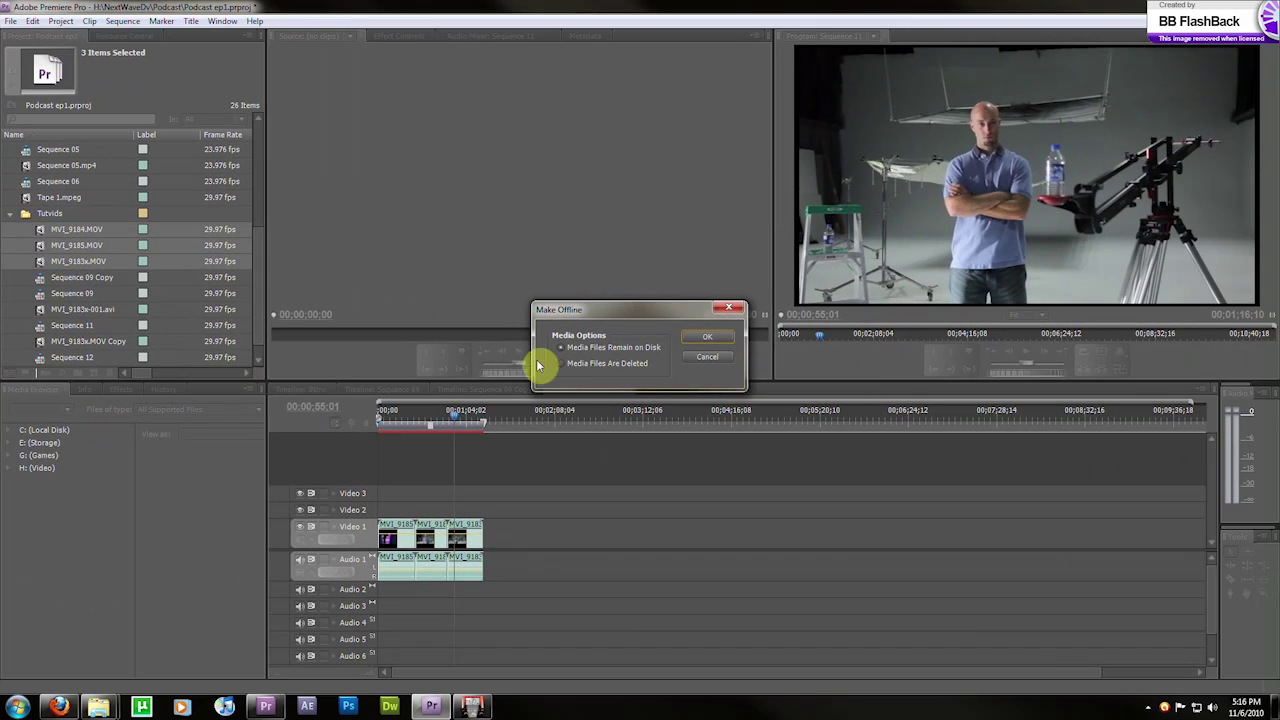
{"action": "left_click", "coordinate": [702, 338]}
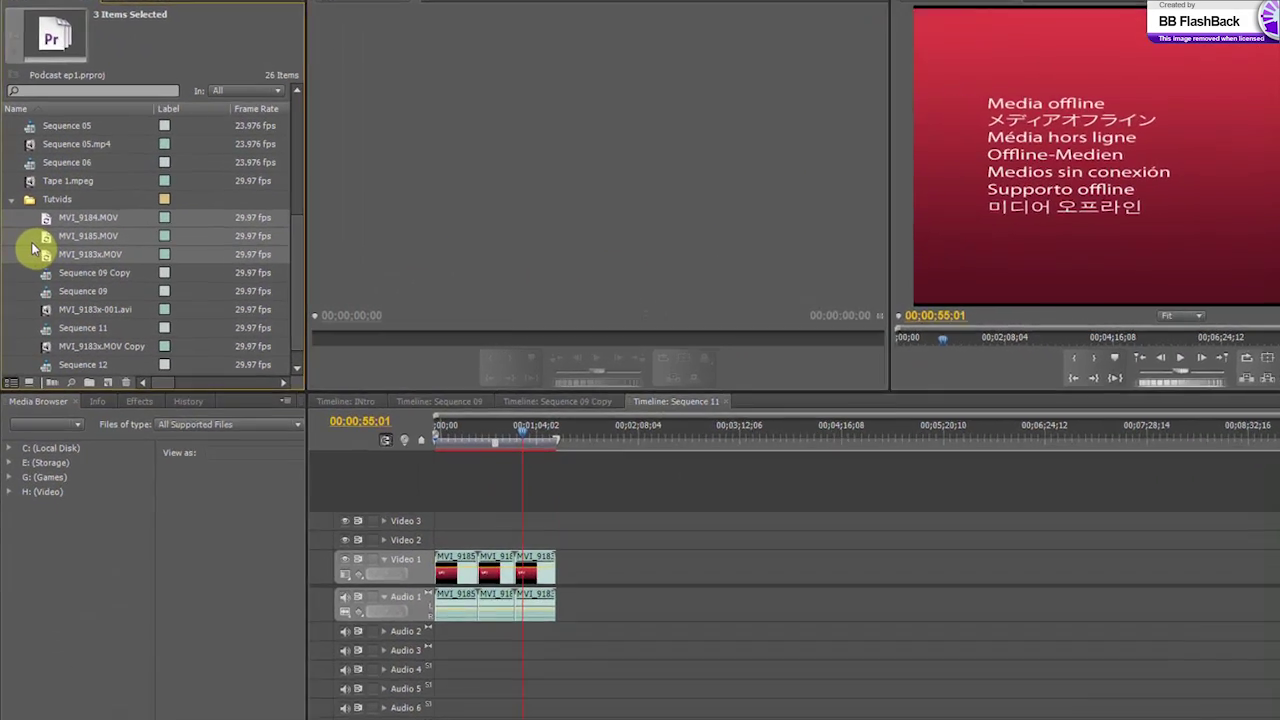
- Open Link Media for the offline clips and pick MVI_9183x.mov in the Proxies MOVs folder
{"action": "right_click", "coordinate": [38, 247]}
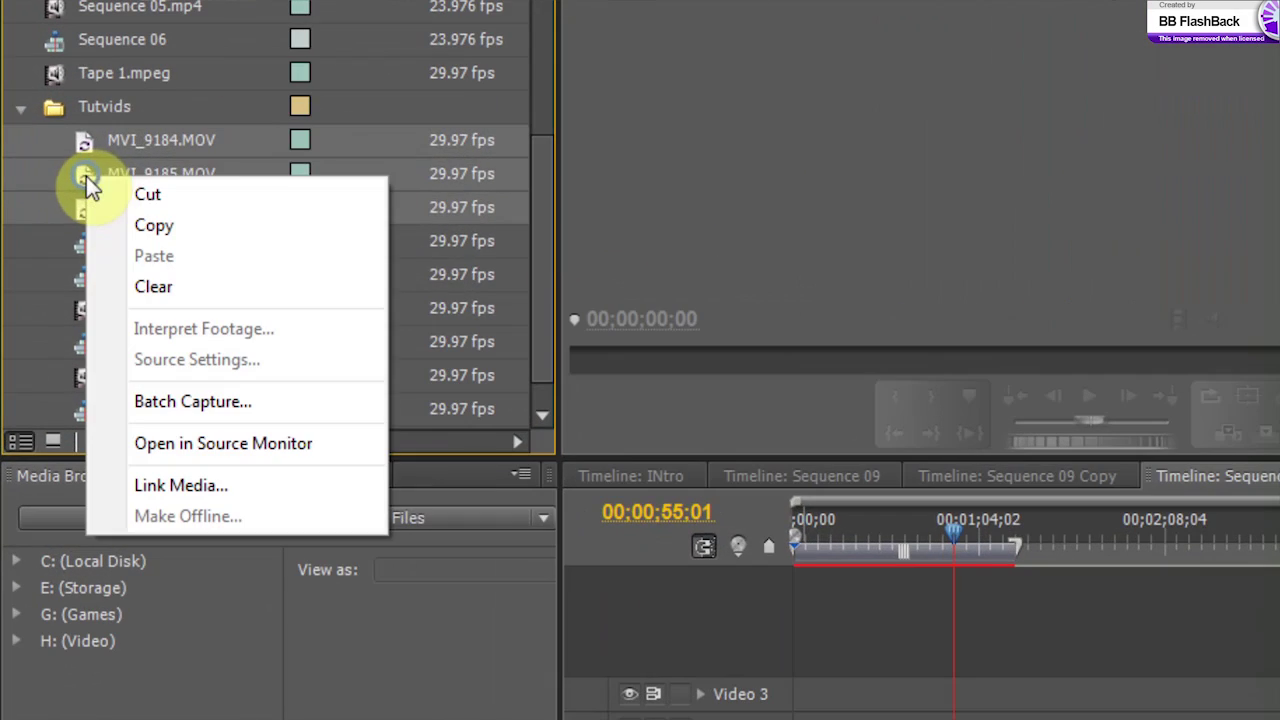
{"action": "left_click", "coordinate": [210, 490]}
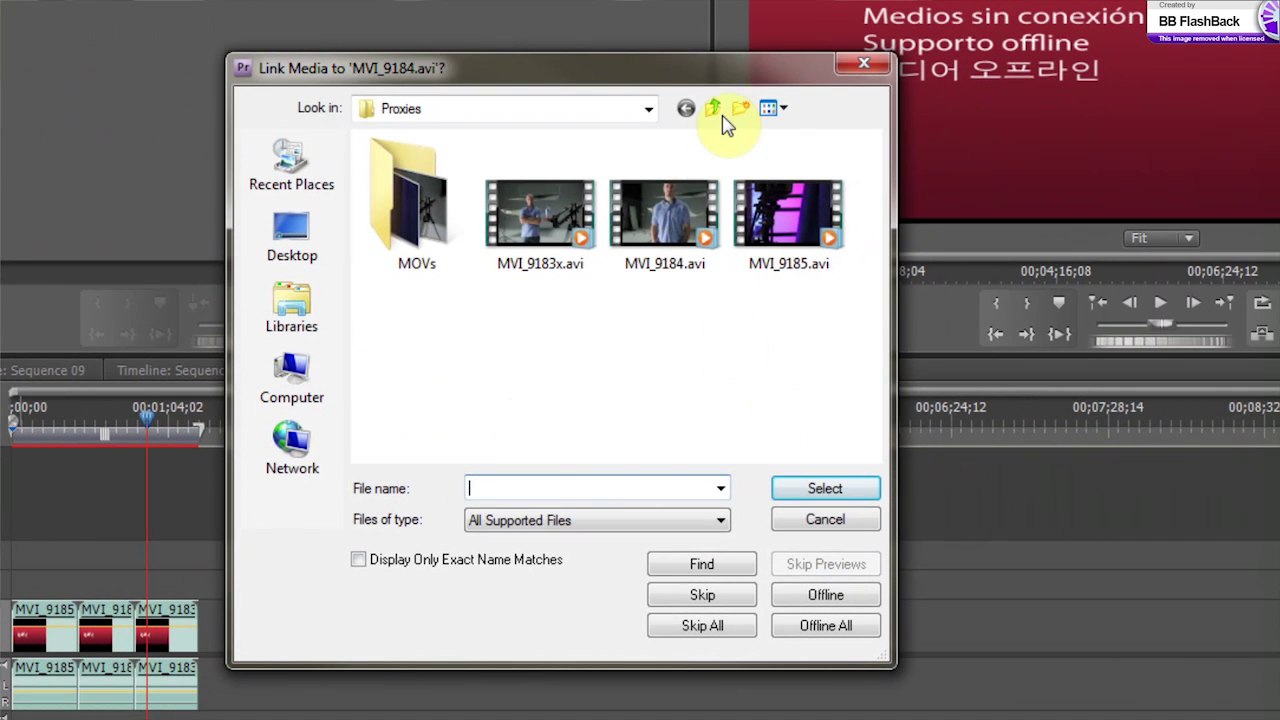
{"action": "left_click", "coordinate": [712, 108]}
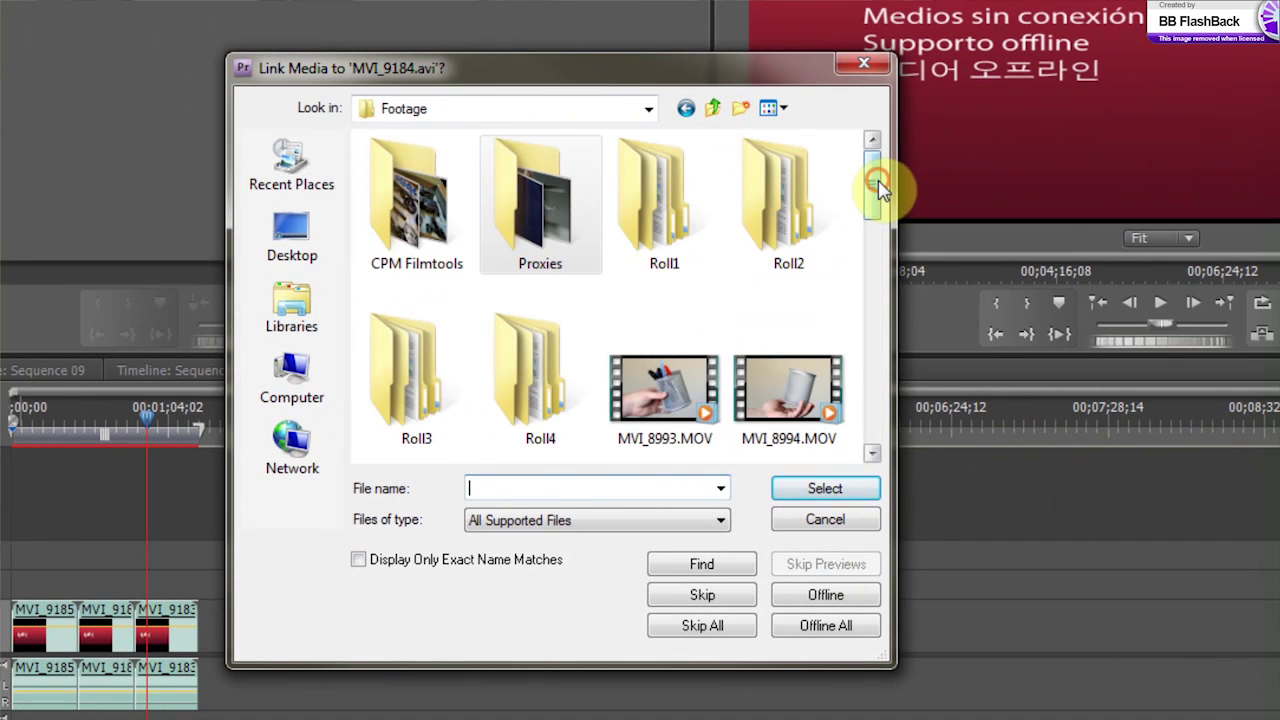
{"action": "mouse_move", "coordinate": [876, 182]}
{"action": "left_mouse_down"}
{"action": "mouse_move", "coordinate": [900, 407]}
{"action": "mouse_move", "coordinate": [885, 170]}
{"action": "left_mouse_up"}
{"action": "double_click", "coordinate": [560, 200]}
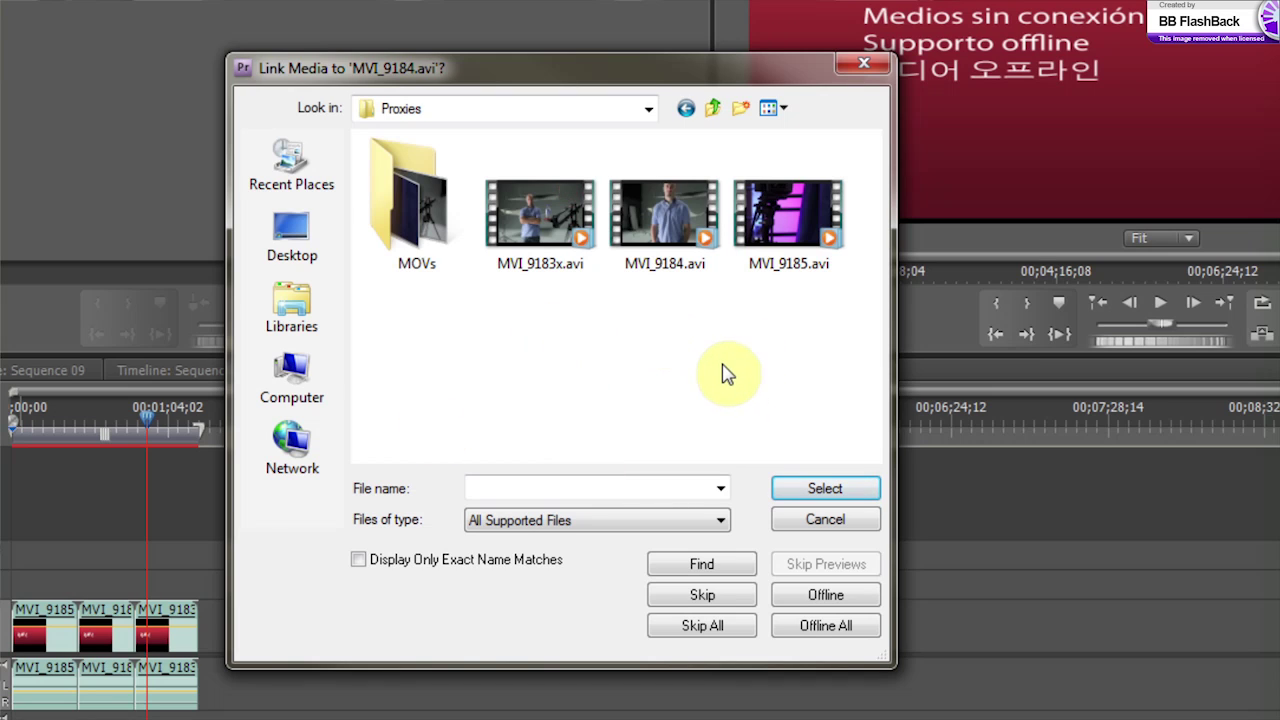
{"action": "double_click", "coordinate": [423, 205]}
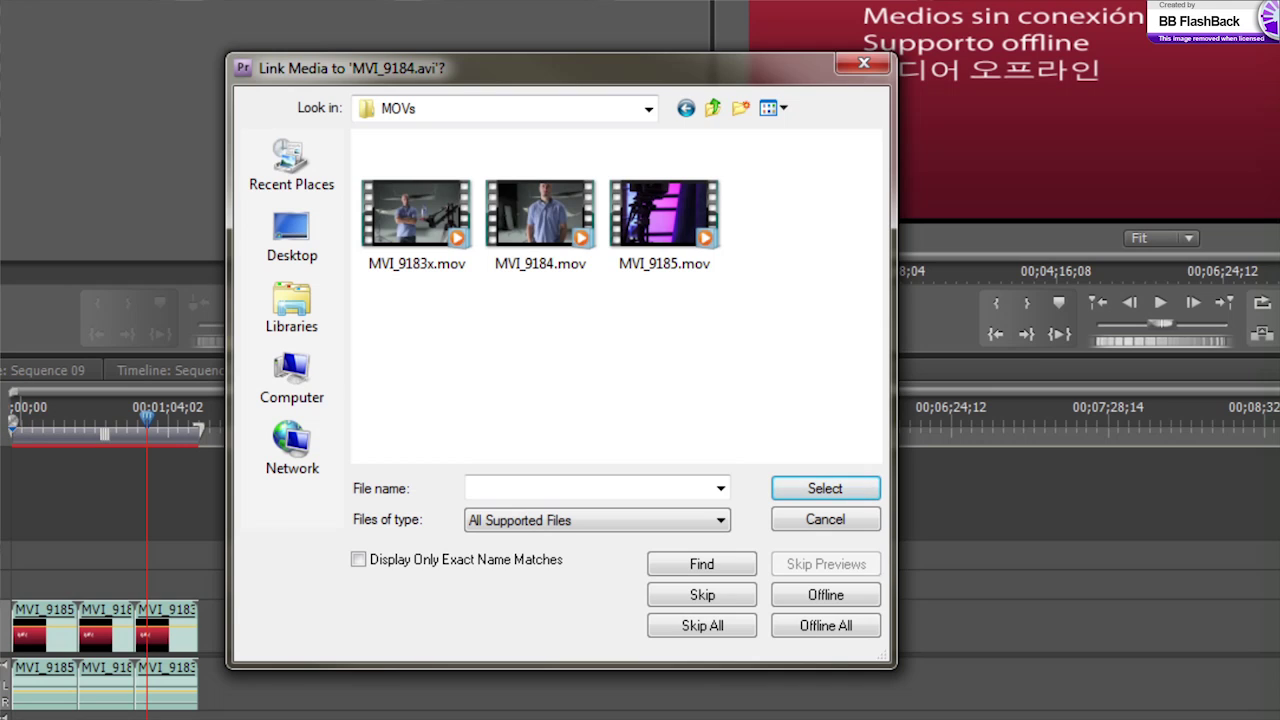
{"action": "left_click", "coordinate": [405, 214]}
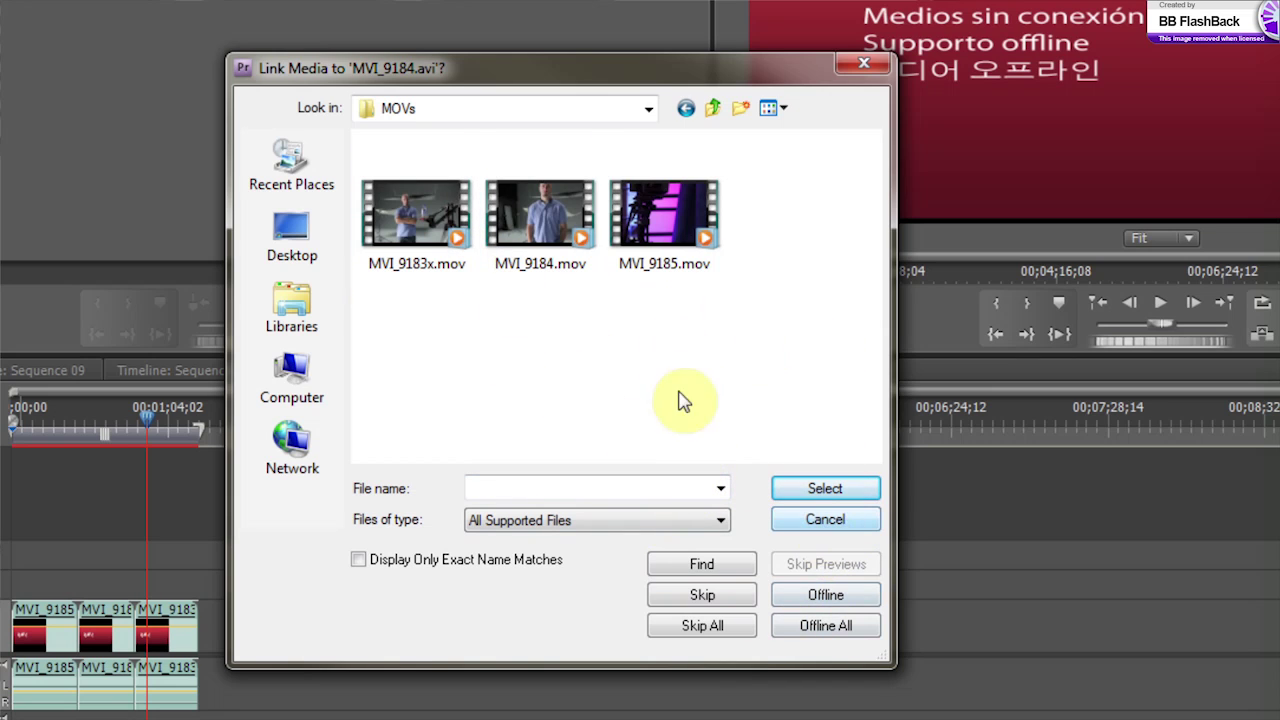
- Relink MVI_9184.avi and MVI_9185.avi to MVI_9184.MOV and MVI_9185.MOV in Footage
{"action": "left_click", "coordinate": [712, 107]}
{"action": "left_click", "coordinate": [712, 107]}
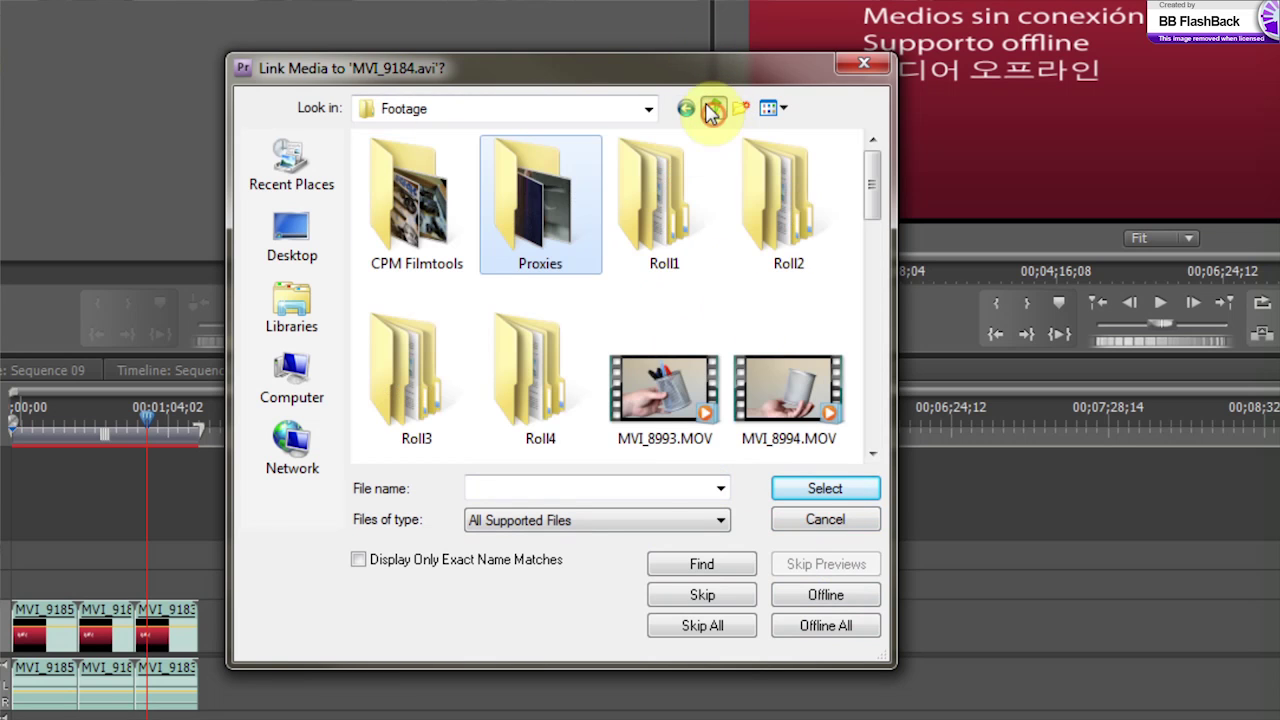
{"action": "left_click_drag", "start_coordinate": [874, 180], "coordinate": [878, 405]}
{"action": "left_click", "coordinate": [780, 225]}
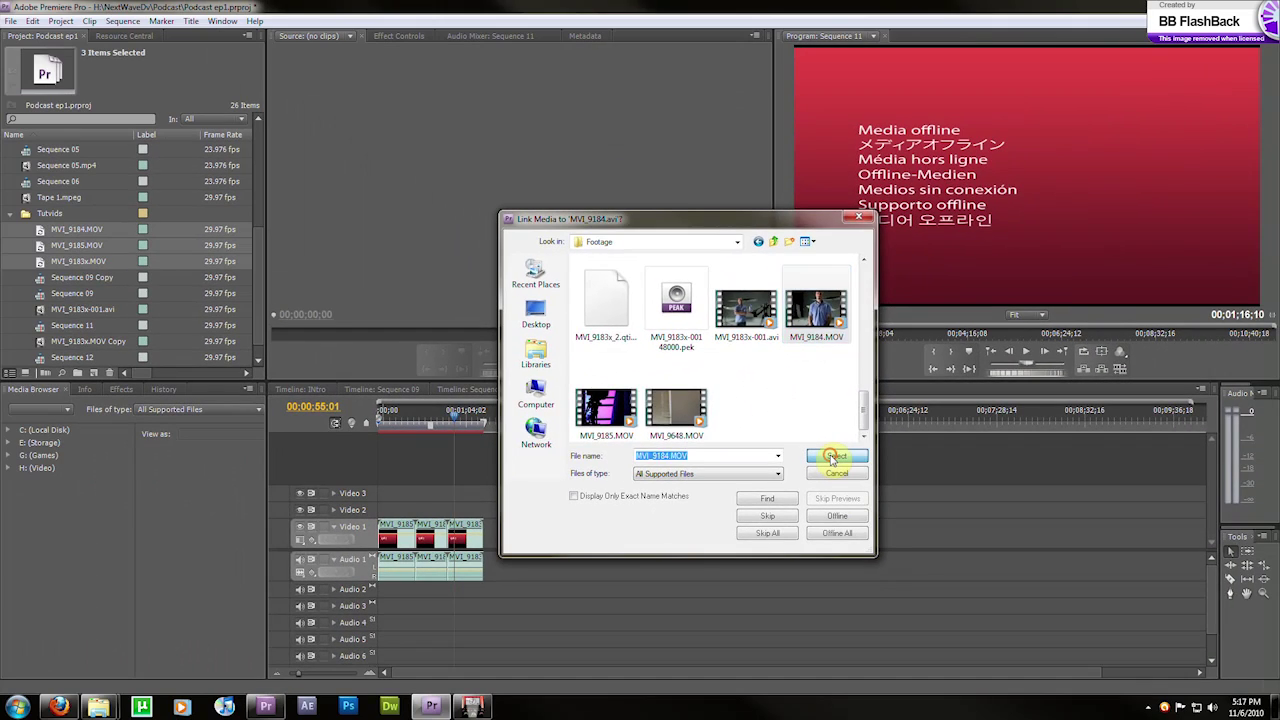
{"action": "left_click", "coordinate": [826, 488]}
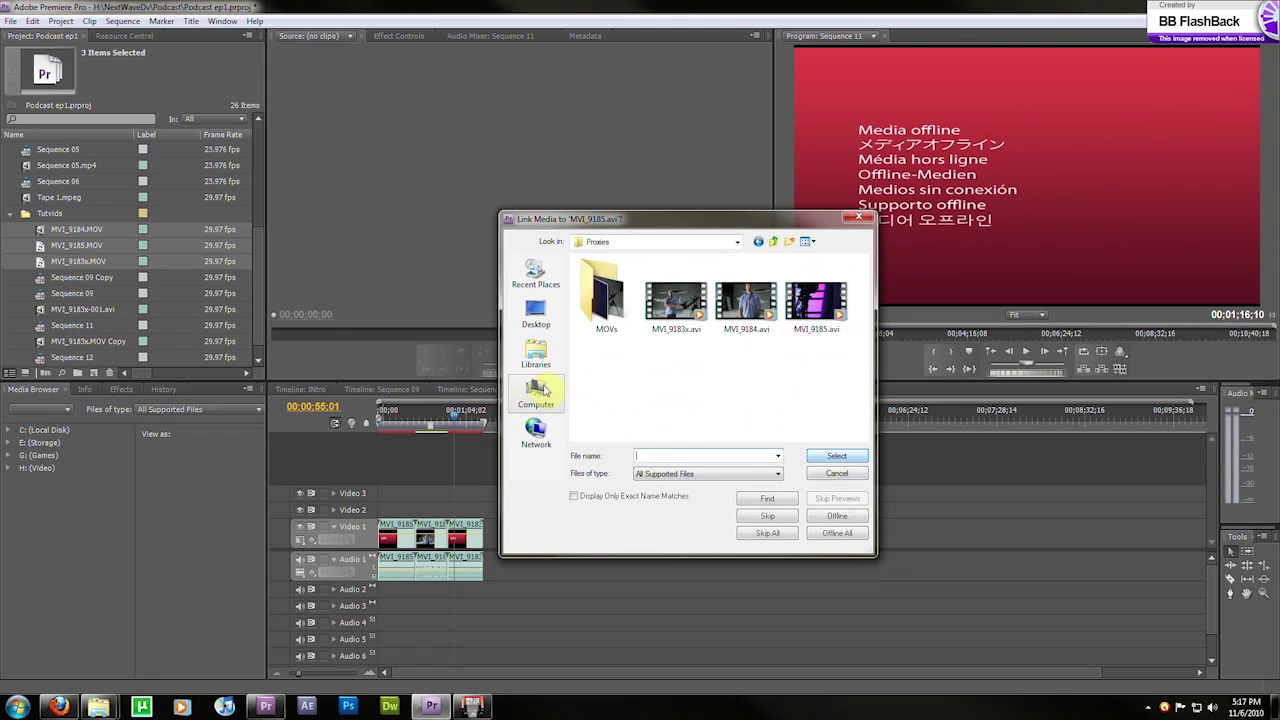
{"action": "left_click", "coordinate": [772, 241]}
{"action": "left_click_drag", "start_coordinate": [866, 285], "coordinate": [860, 405]}
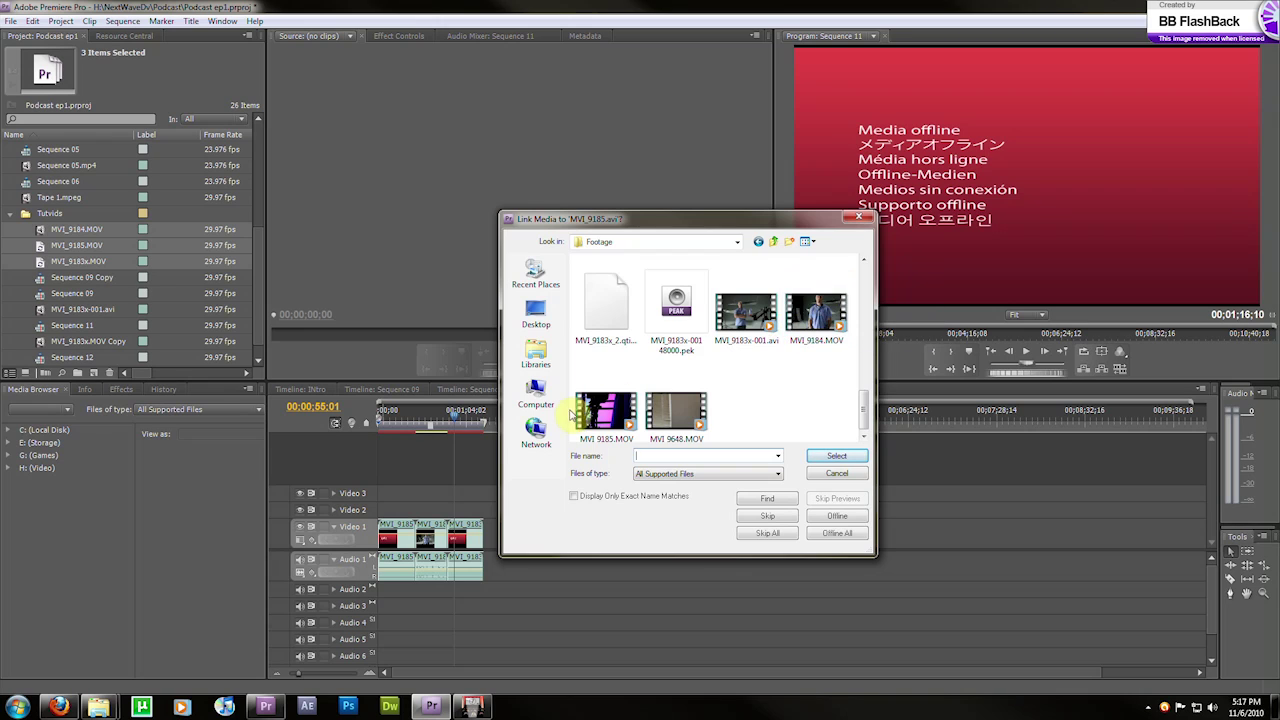
{"action": "left_click", "coordinate": [605, 412]}
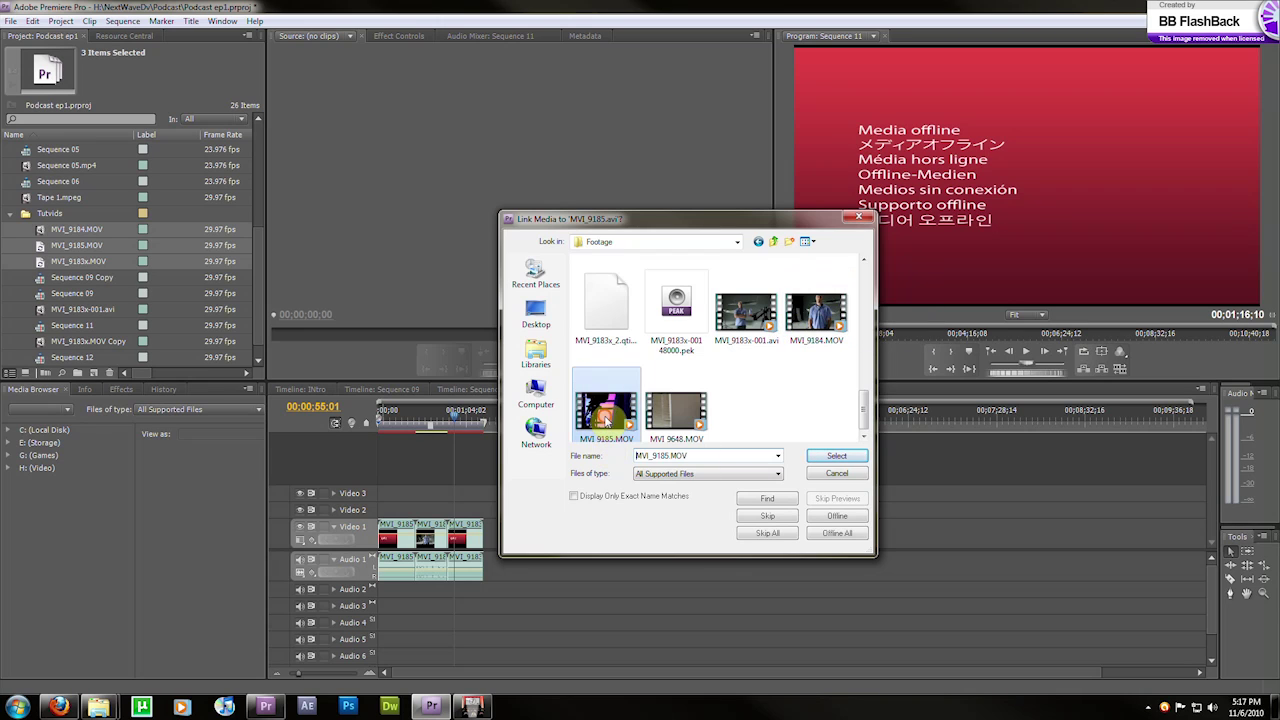
{"action": "left_click", "coordinate": [846, 457]}
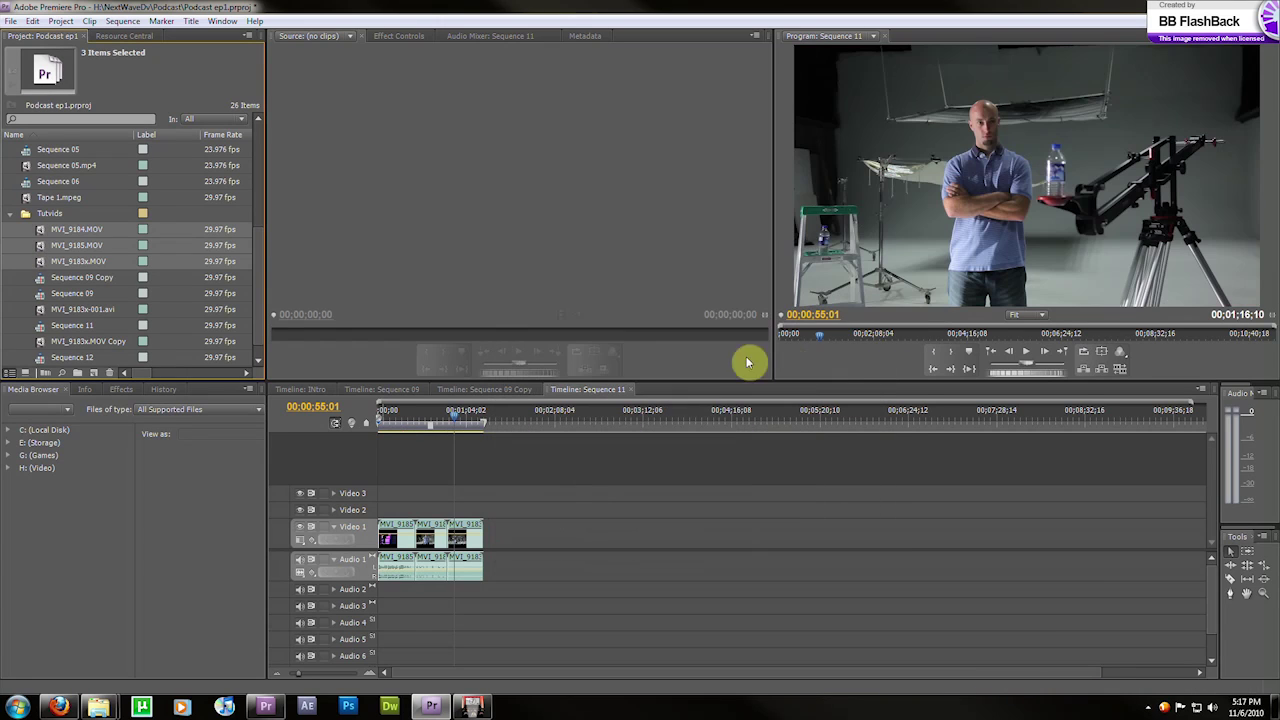
{"action": "left_click", "coordinate": [84, 248]}
{"action": "left_click", "coordinate": [84, 261]}
{"action": "left_click", "coordinate": [68, 259]}
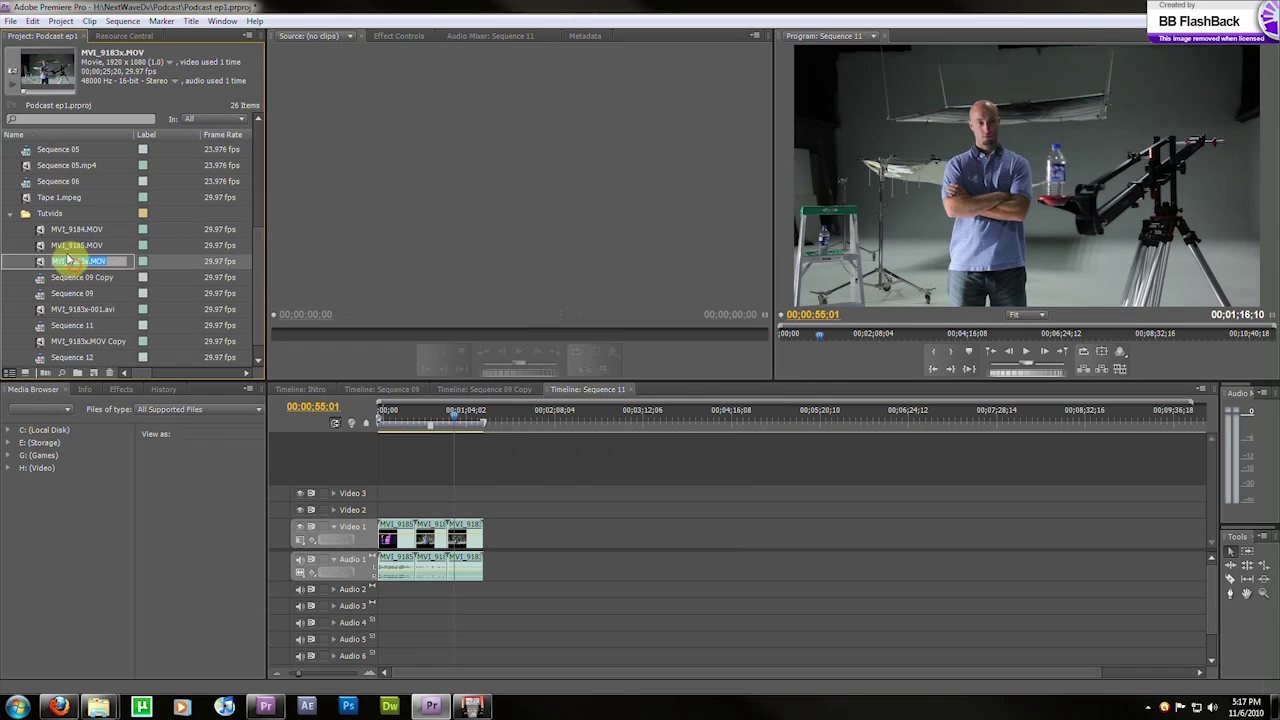
{"action": "left_click", "coordinate": [37, 258]}
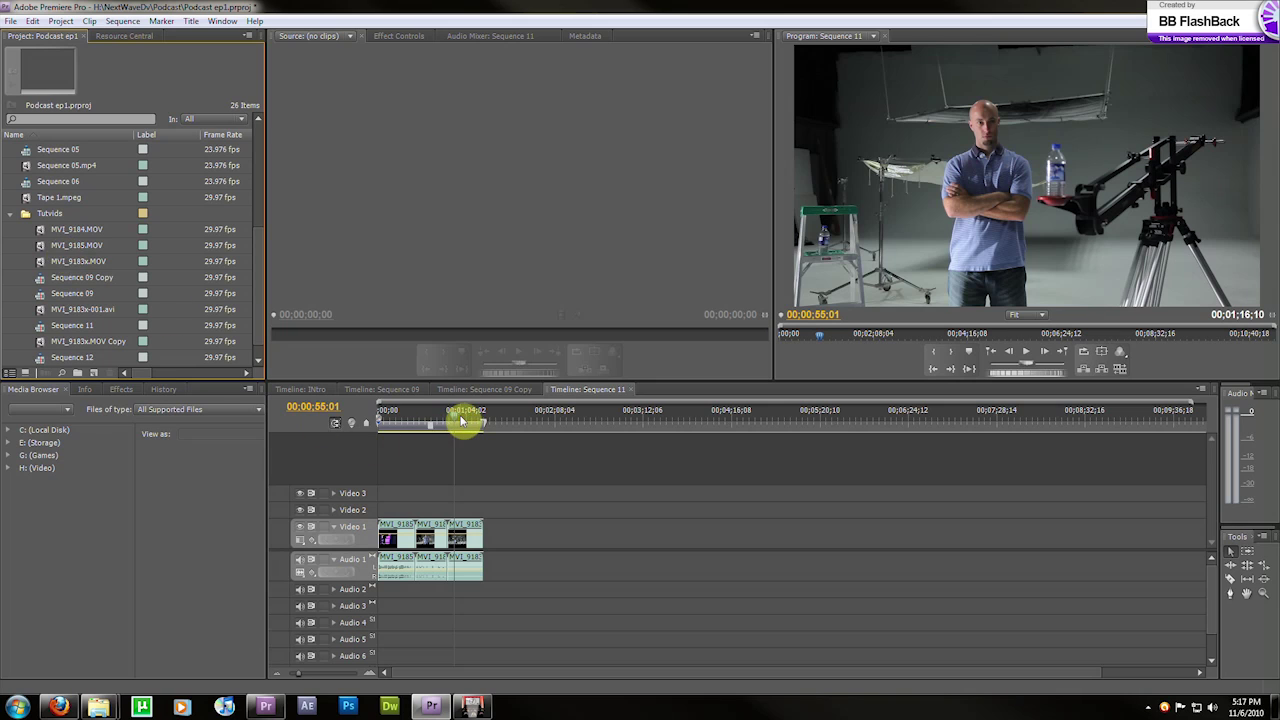
{"action": "mouse_move", "coordinate": [463, 423]}
{"action": "left_mouse_down"}
{"action": "mouse_move", "coordinate": [409, 423]}
{"action": "mouse_move", "coordinate": [489, 417]}
{"action": "mouse_move", "coordinate": [397, 420]}
{"action": "mouse_move", "coordinate": [471, 429]}
{"action": "left_mouse_up"}
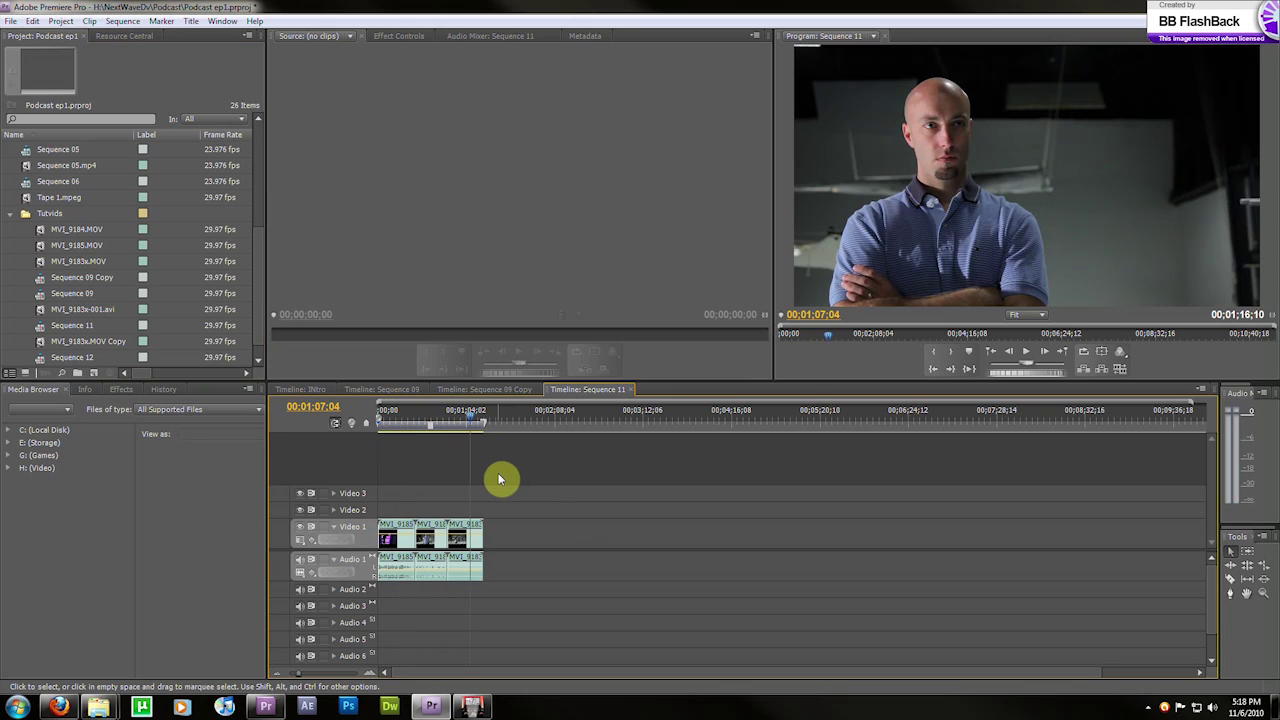
{"action": "mouse_move", "coordinate": [465, 411]}
{"action": "left_mouse_down"}
{"action": "mouse_move", "coordinate": [420, 414]}
{"action": "mouse_move", "coordinate": [445, 420]}
{"action": "left_mouse_up"}
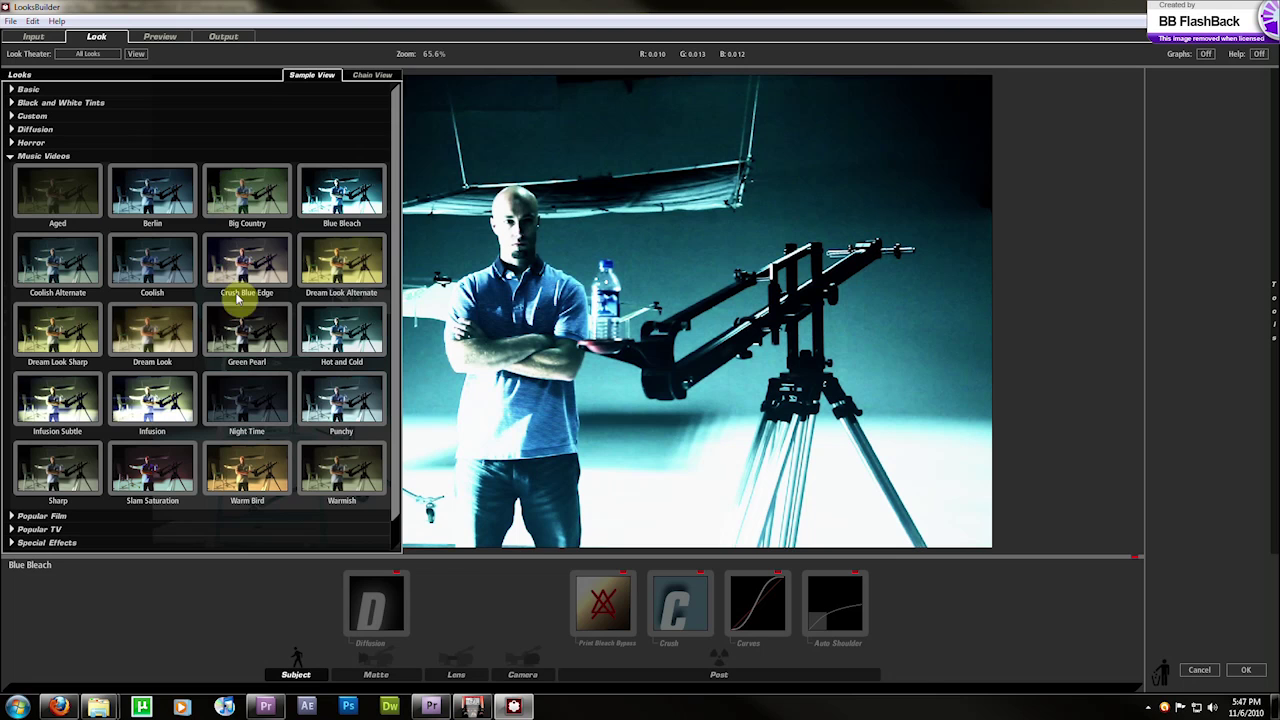
- Try the Green Pearl and Infusion looks, then deepen the shadows and shift their hue
{"action": "left_click", "coordinate": [240, 340]}
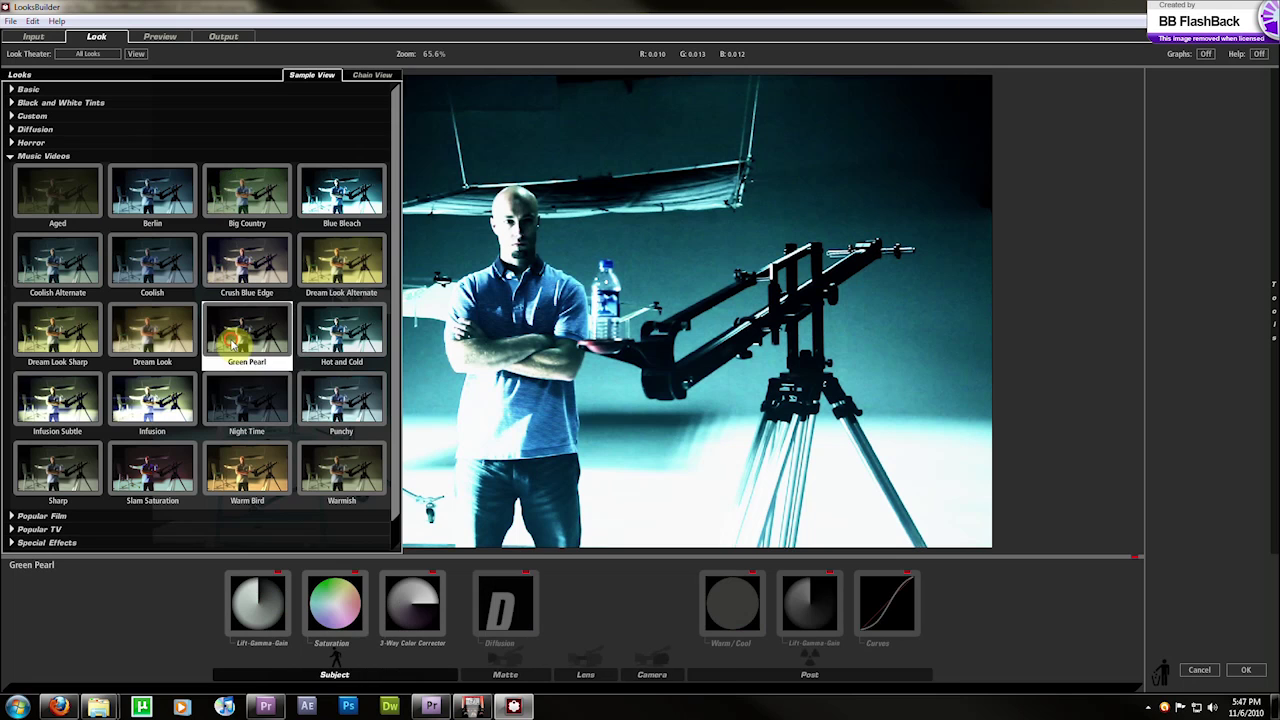
{"action": "left_click", "coordinate": [162, 390]}
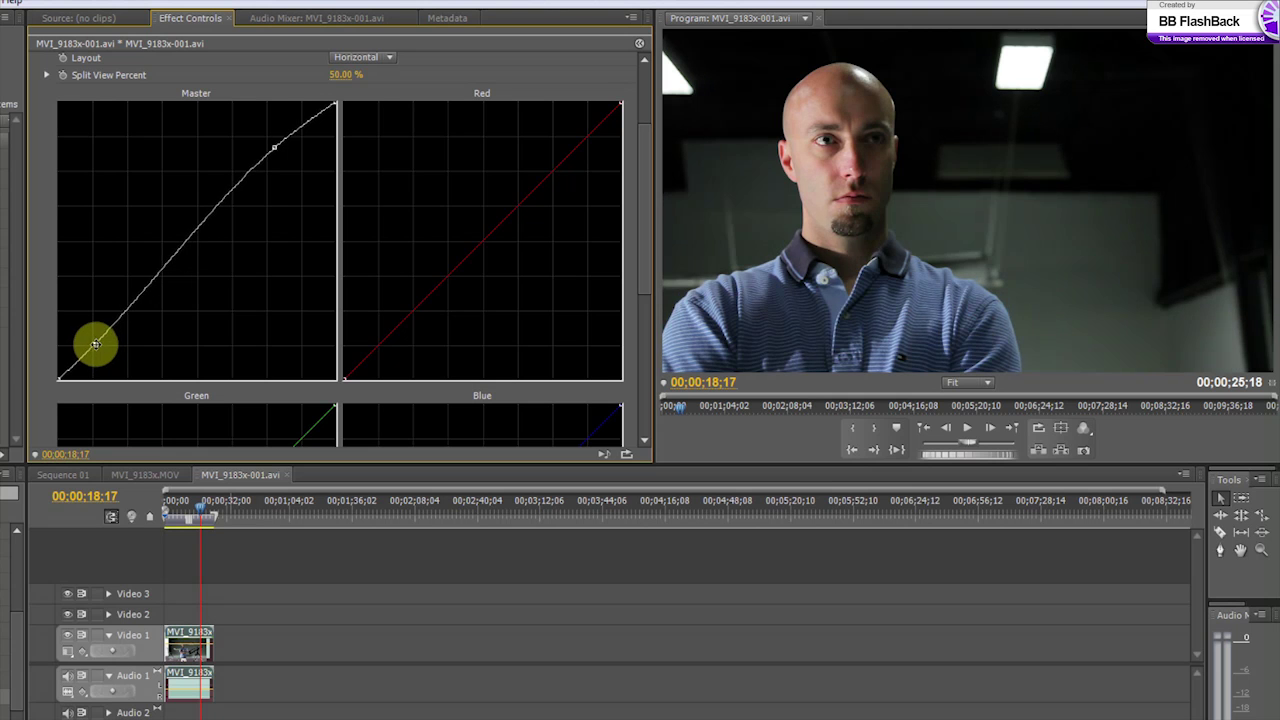
{"action": "left_click_drag", "start_coordinate": [95, 344], "coordinate": [106, 346]}
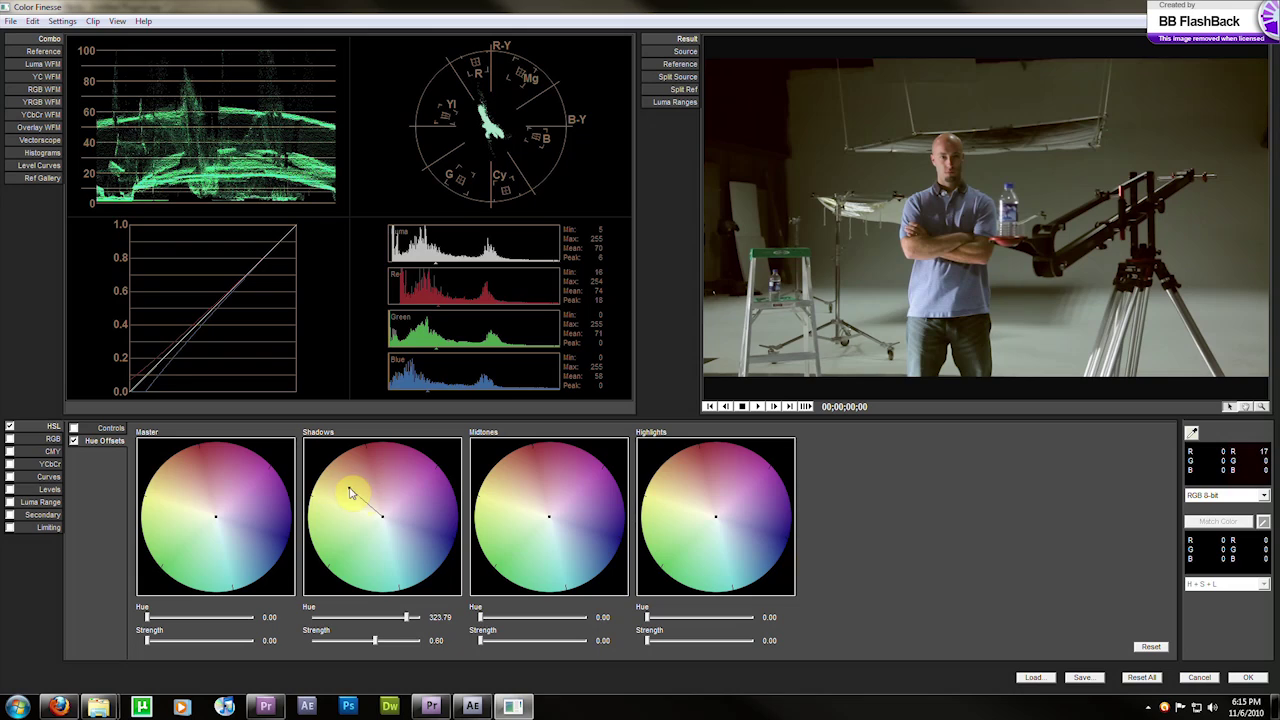
{"action": "left_click_drag", "start_coordinate": [350, 492], "coordinate": [411, 546]}
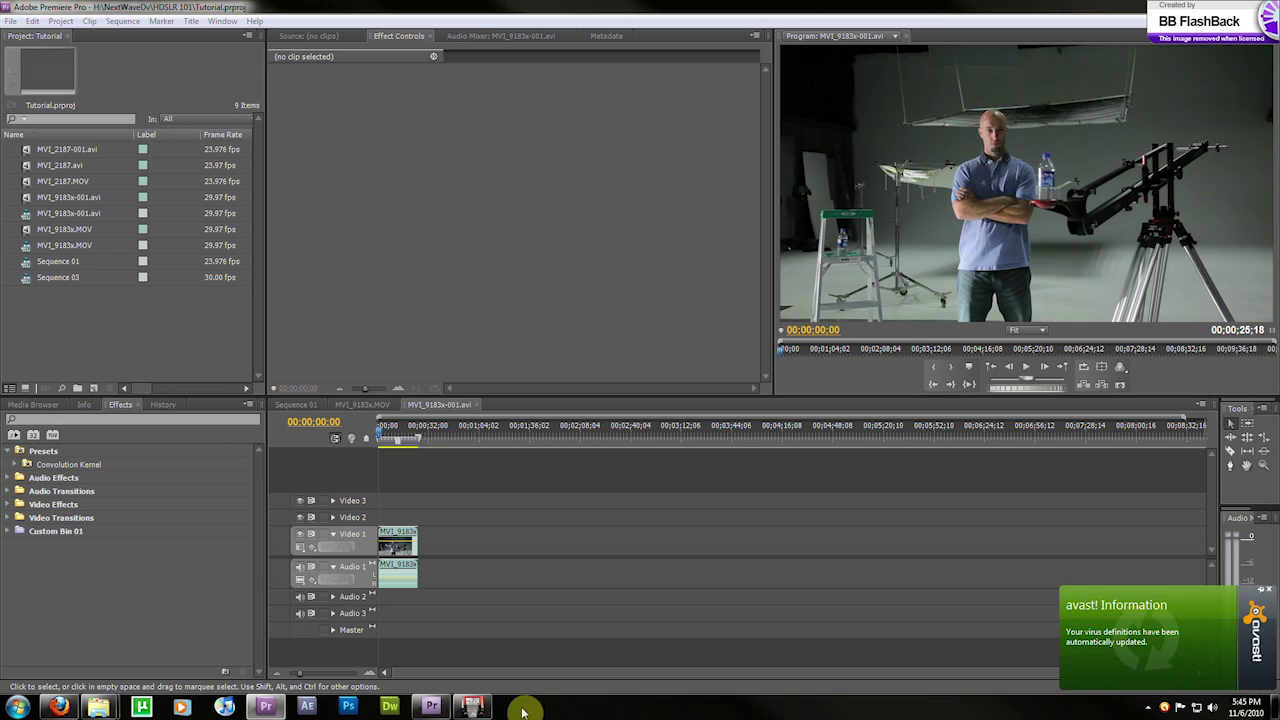
- Bring Firefox to the front from the Windows taskbar
{"action": "left_click", "coordinate": [62, 708]}
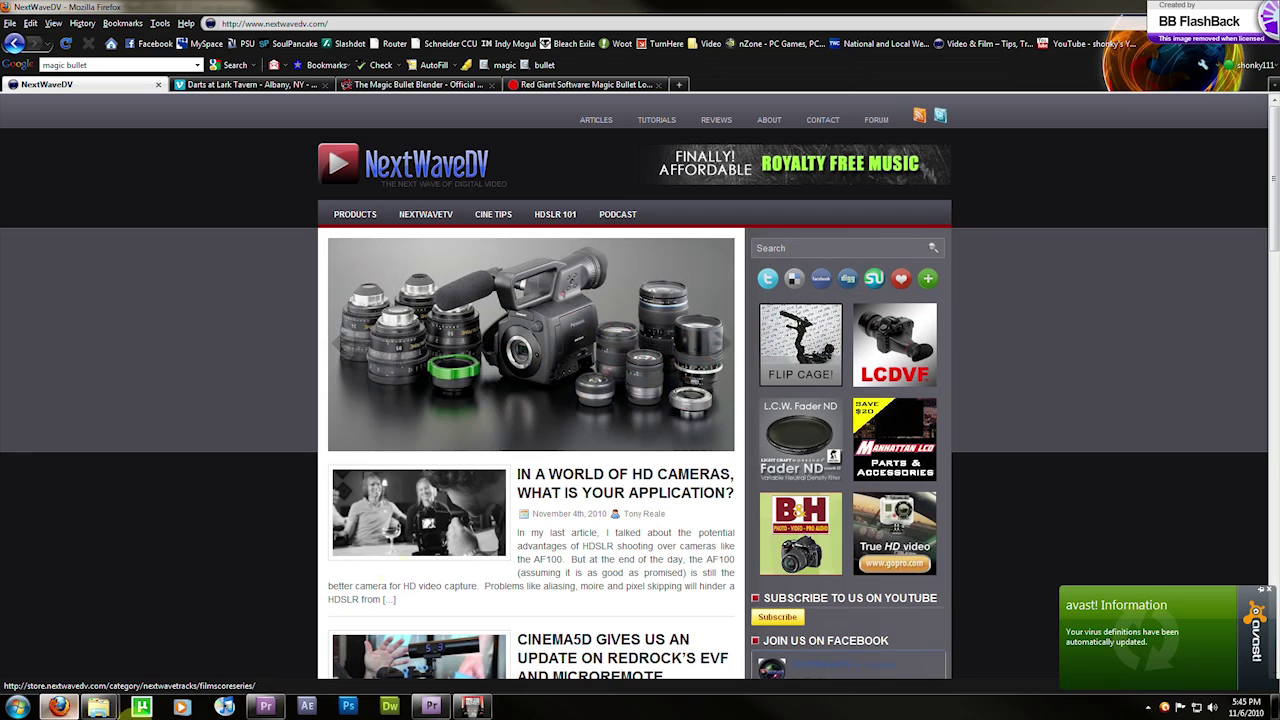
- Close the Magic Bullet Blender page and scroll through the Magic Bullet Looks 1.4 page
{"action": "left_click", "coordinate": [410, 84]}
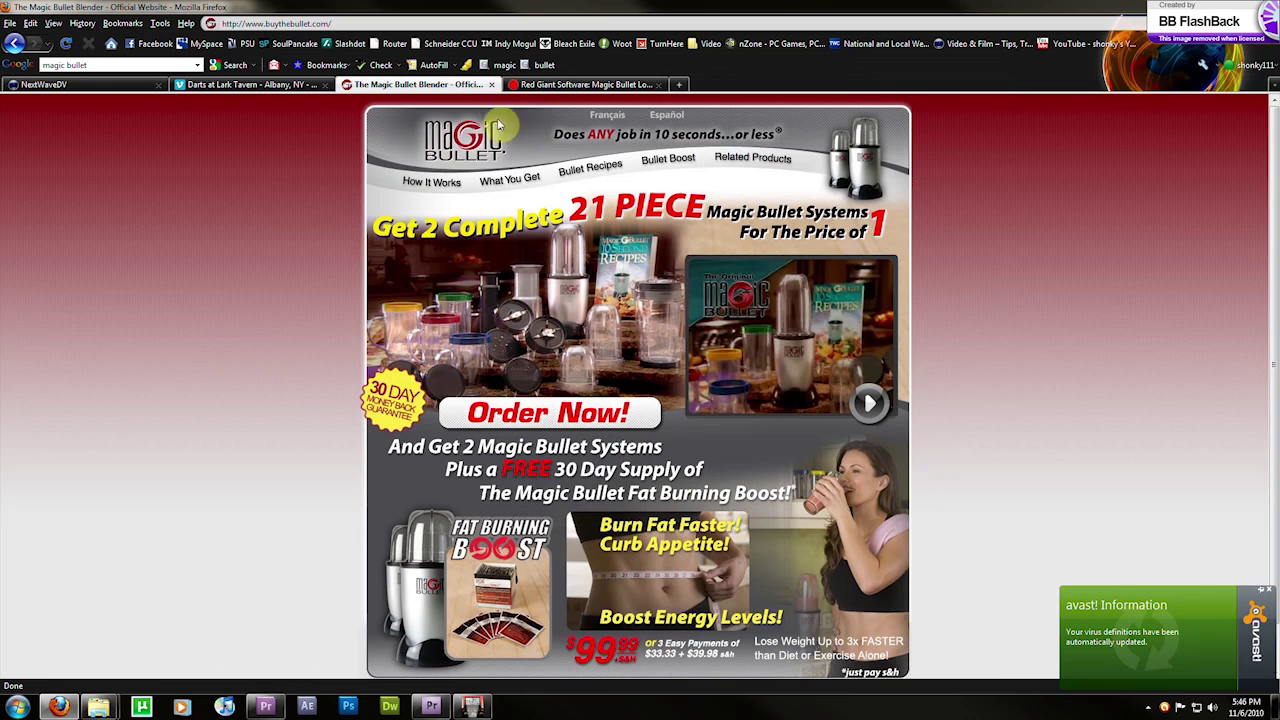
{"action": "left_click", "coordinate": [493, 86]}
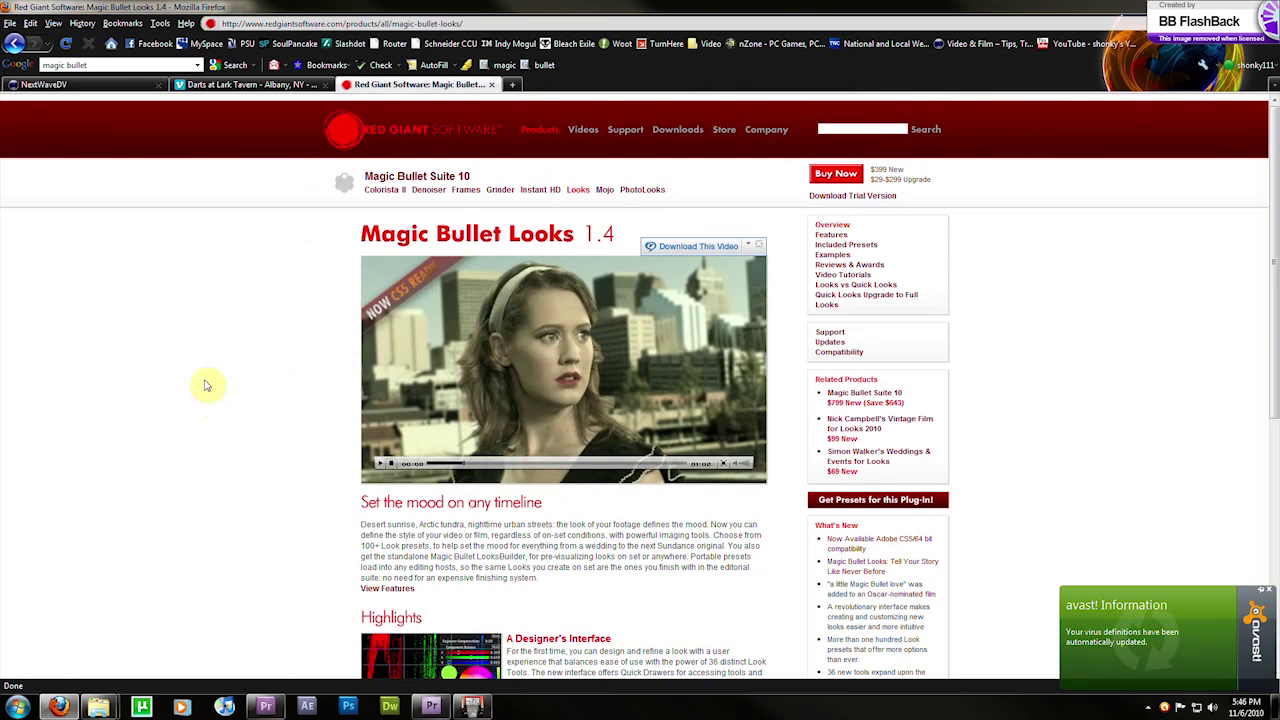
{"action": "scroll", "coordinate": [218, 390], "scroll_direction": "down", "scroll_amount": 2}
{"action": "scroll", "coordinate": [220, 393], "scroll_direction": "down", "scroll_amount": 1}
{"action": "scroll", "coordinate": [281, 365], "scroll_direction": "down", "scroll_amount": 4}
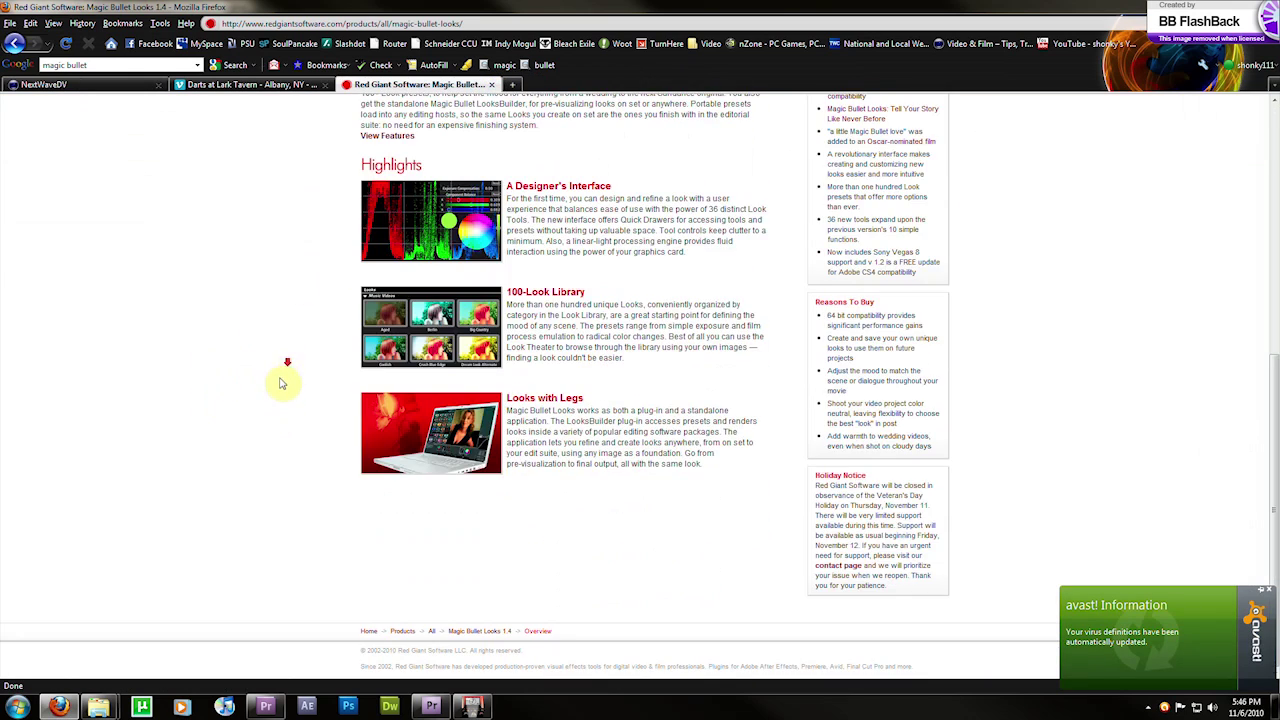
{"action": "scroll", "coordinate": [282, 366], "scroll_direction": "up", "scroll_amount": 7}
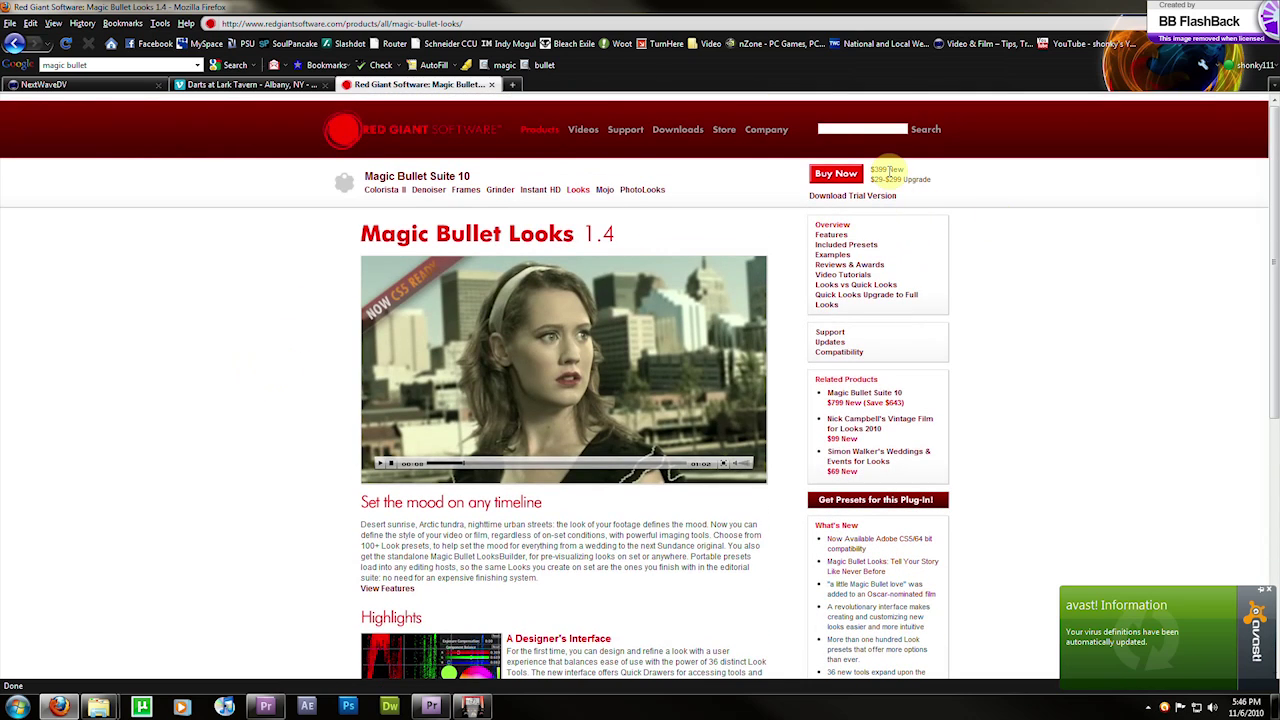
{"action": "scroll", "coordinate": [294, 406], "scroll_direction": "down", "scroll_amount": 4}
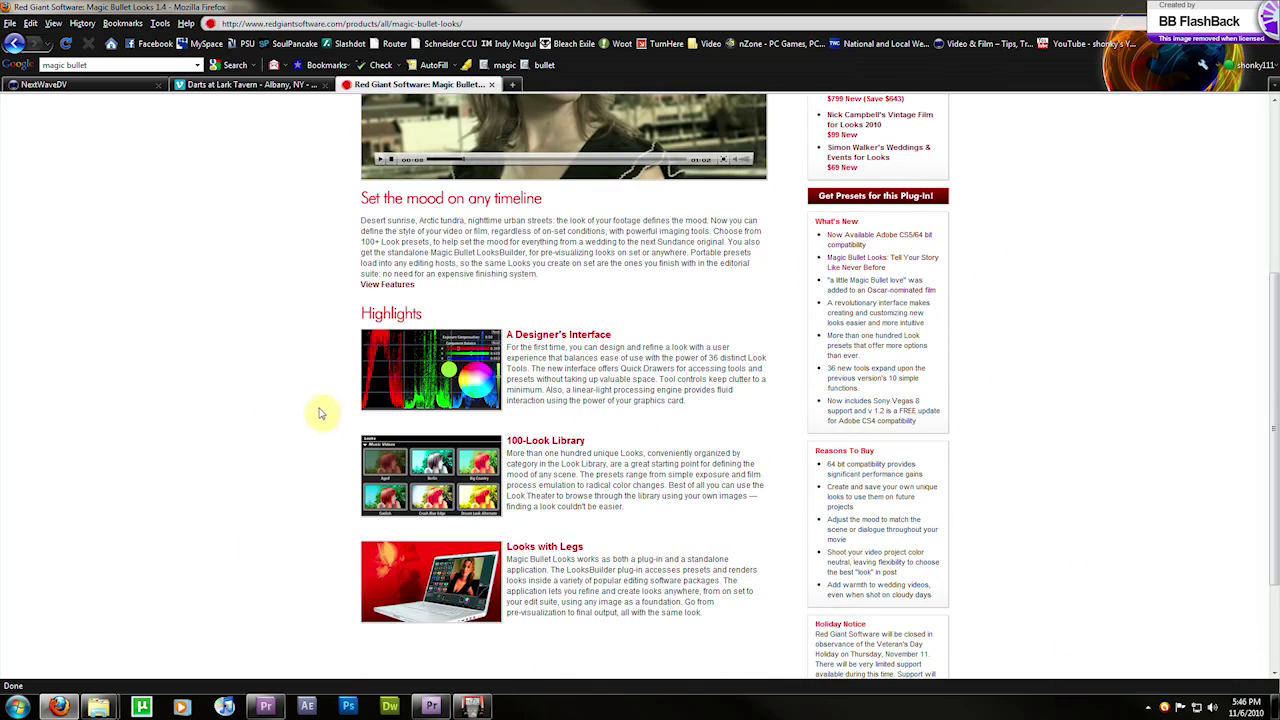
{"action": "left_click", "coordinate": [621, 440]}
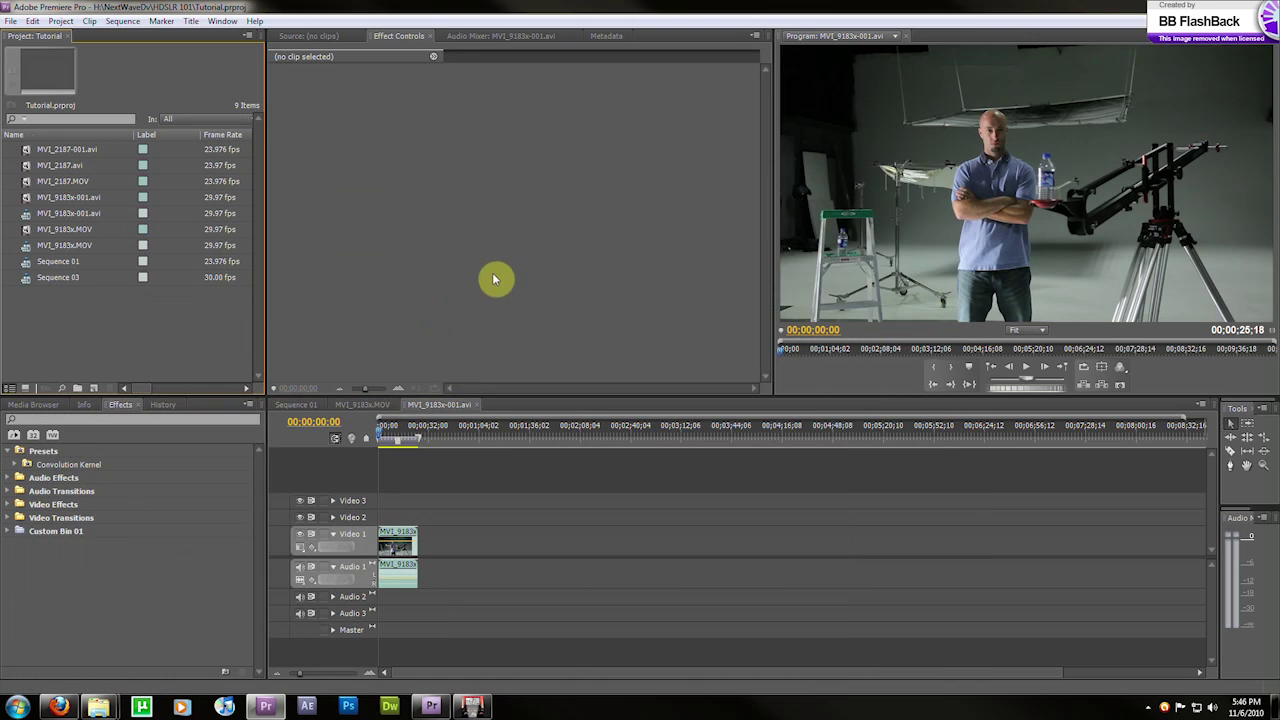
- Apply the Magic Bullet Looks effect from Video Effects to the MVI_9183x-001.avi clip
{"action": "mouse_move", "coordinate": [386, 437]}
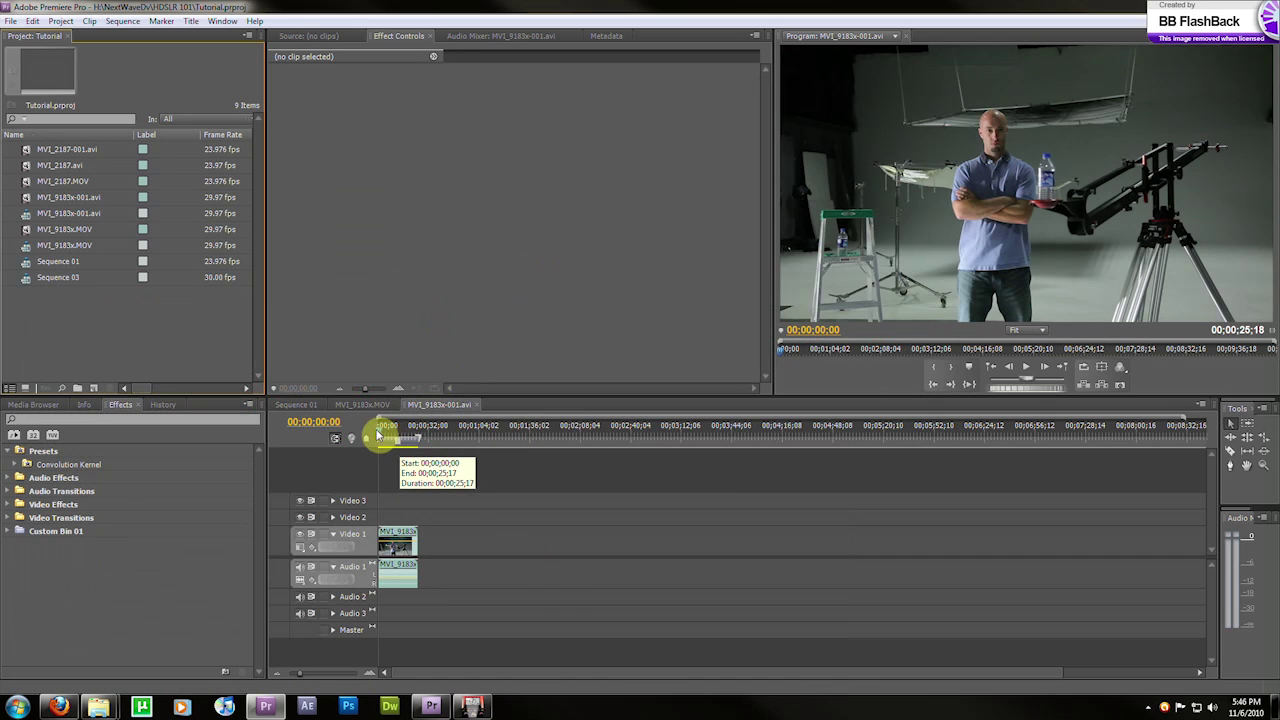
{"action": "left_click_drag", "start_coordinate": [378, 437], "coordinate": [349, 434]}
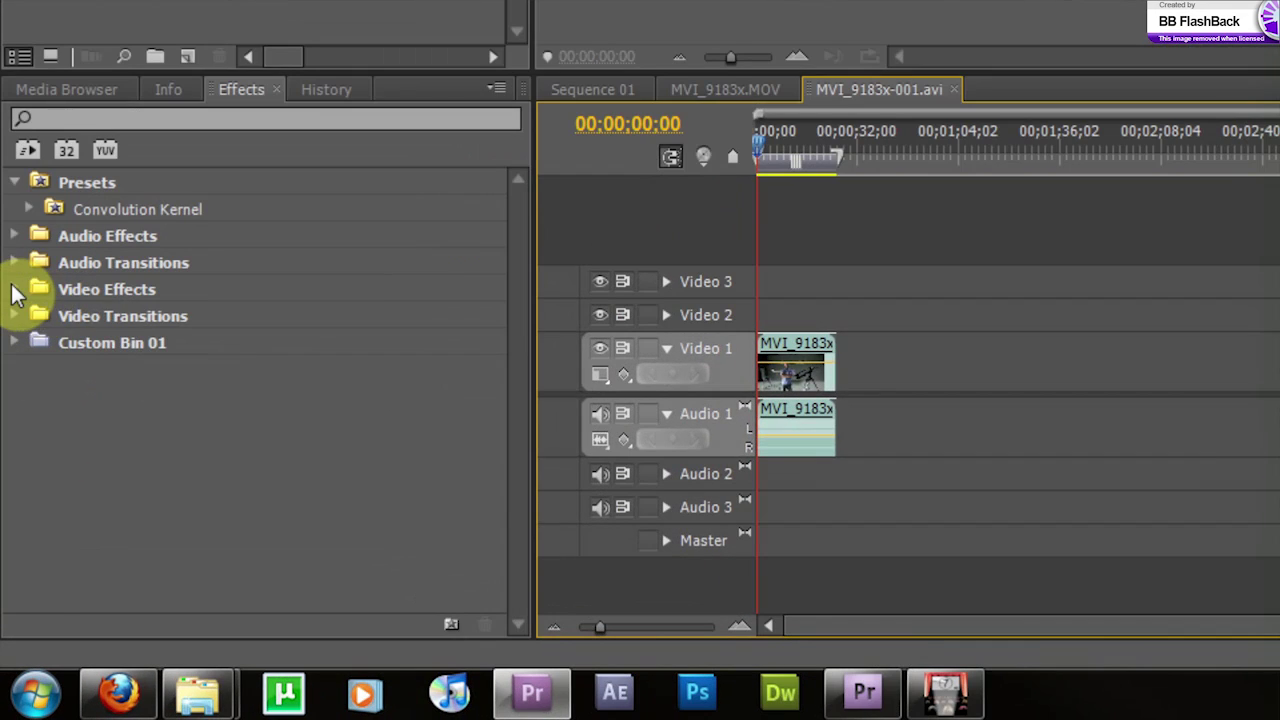
{"action": "left_click", "coordinate": [11, 504]}
{"action": "scroll", "coordinate": [57, 560], "scroll_direction": "down", "scroll_amount": 5}
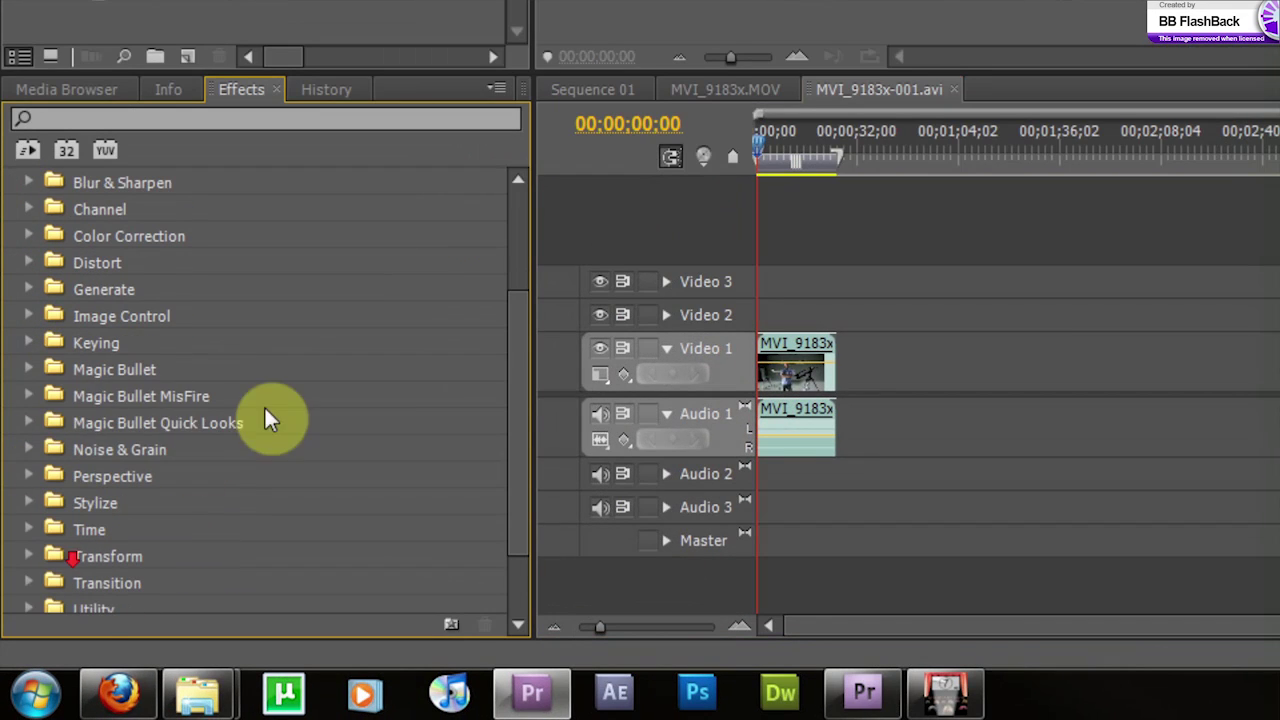
{"action": "left_click", "coordinate": [27, 370]}
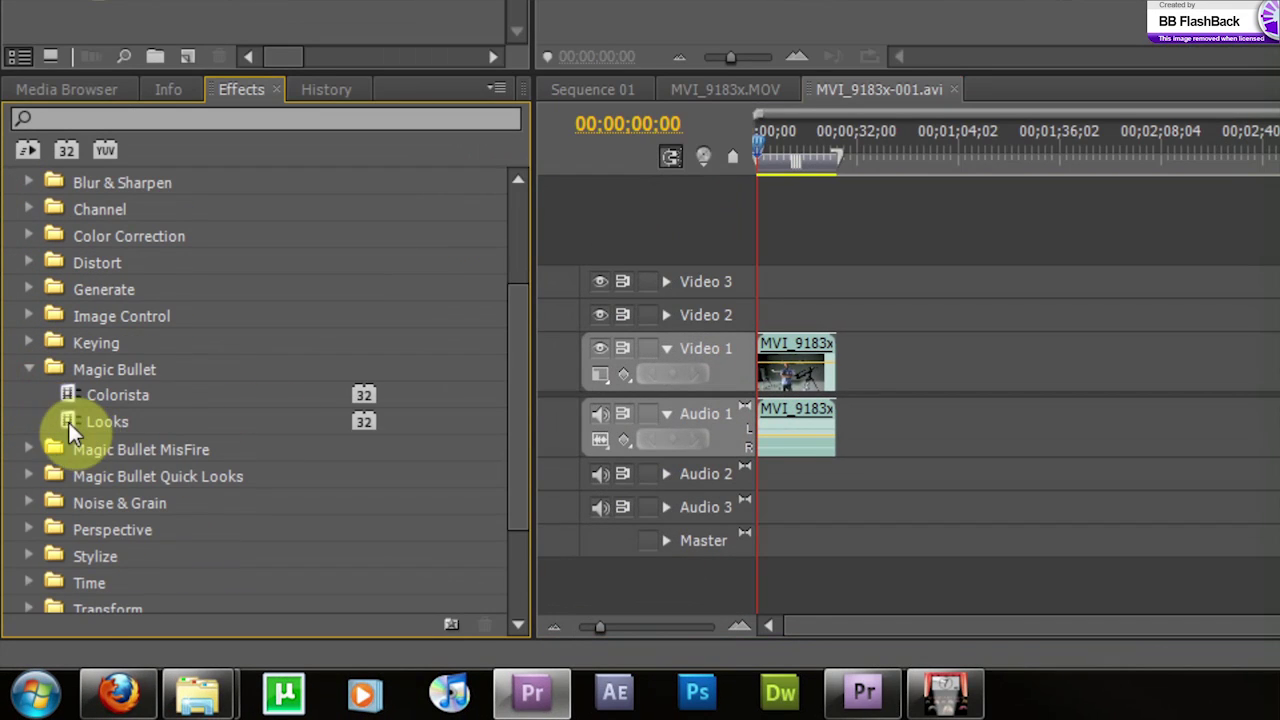
{"action": "left_click_drag", "start_coordinate": [68, 421], "coordinate": [796, 368]}
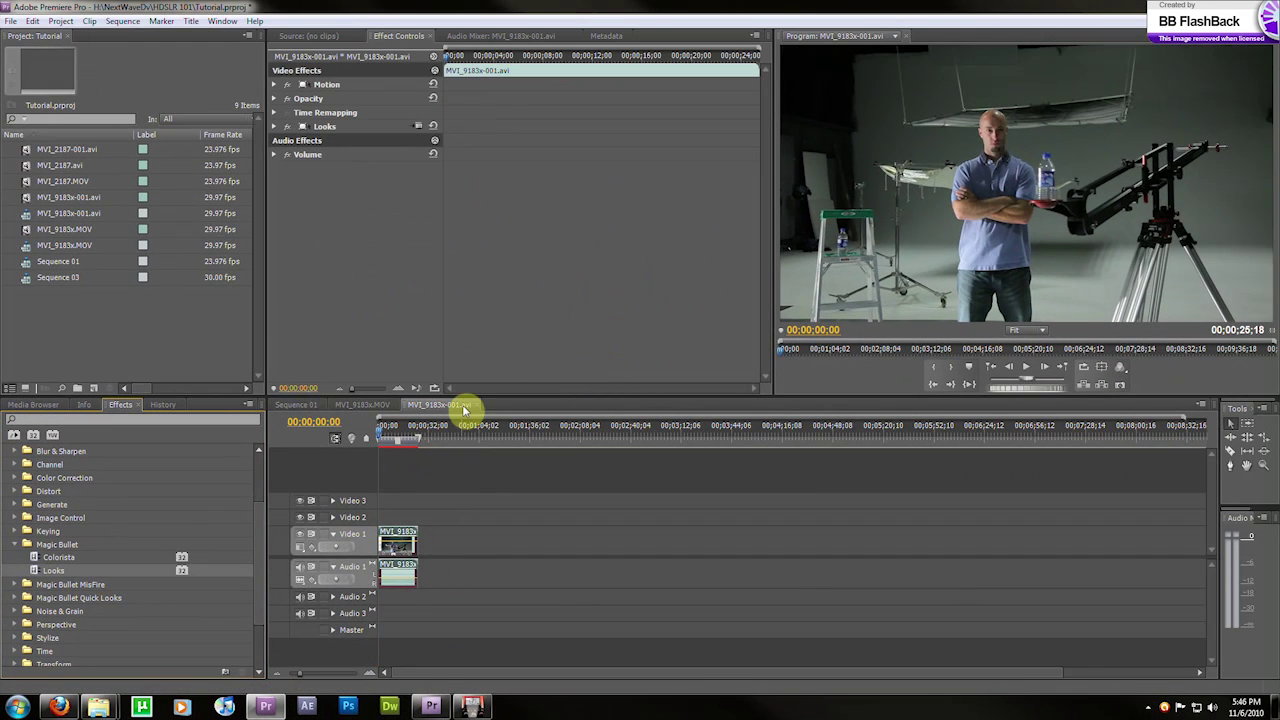
- Expand the Looks effect's Look setting and open it in LooksBuilder for editing
{"action": "left_click", "coordinate": [384, 439]}
{"action": "left_click_drag", "start_coordinate": [384, 439], "coordinate": [378, 437]}
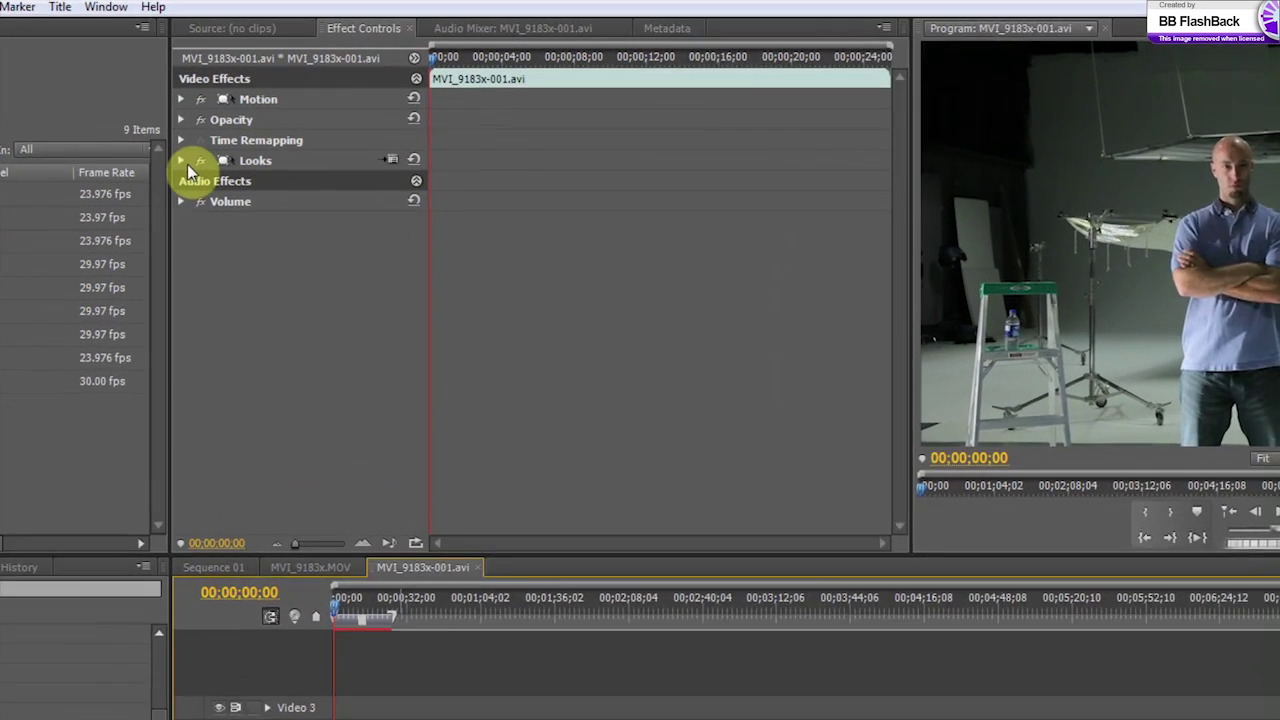
{"action": "left_click", "coordinate": [180, 161]}
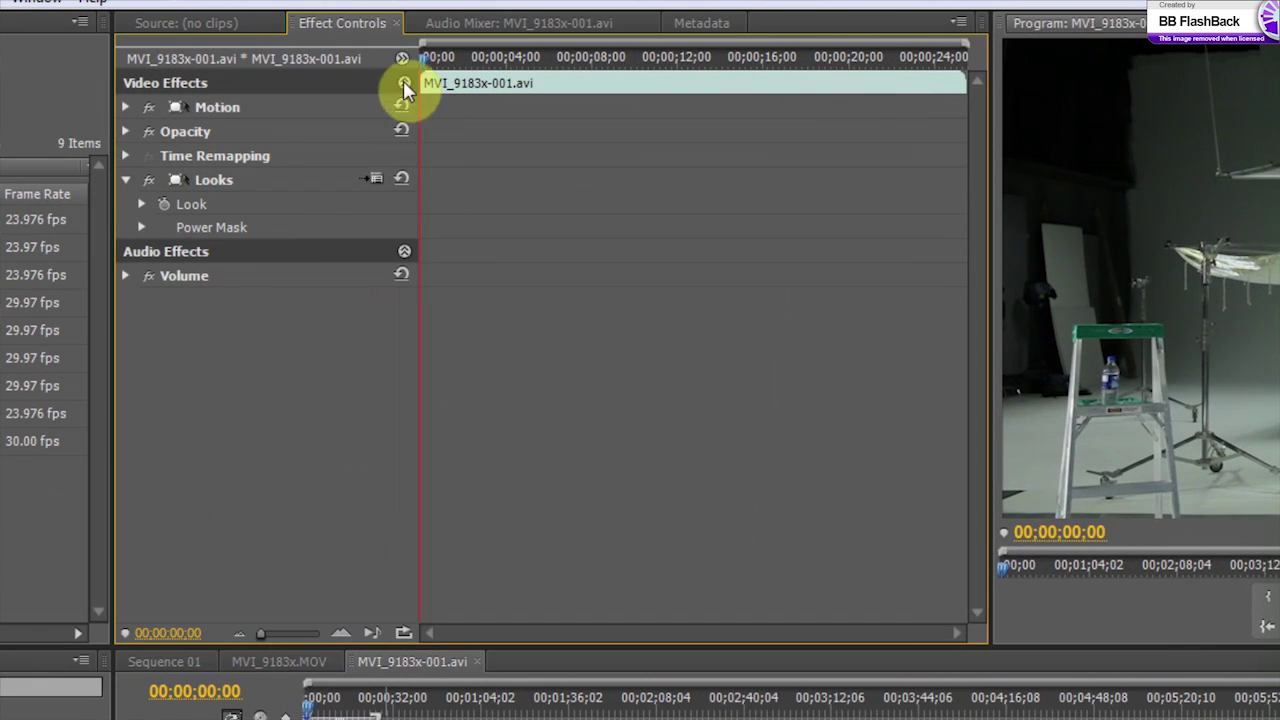
{"action": "left_click", "coordinate": [141, 205]}
{"action": "left_click", "coordinate": [170, 252]}
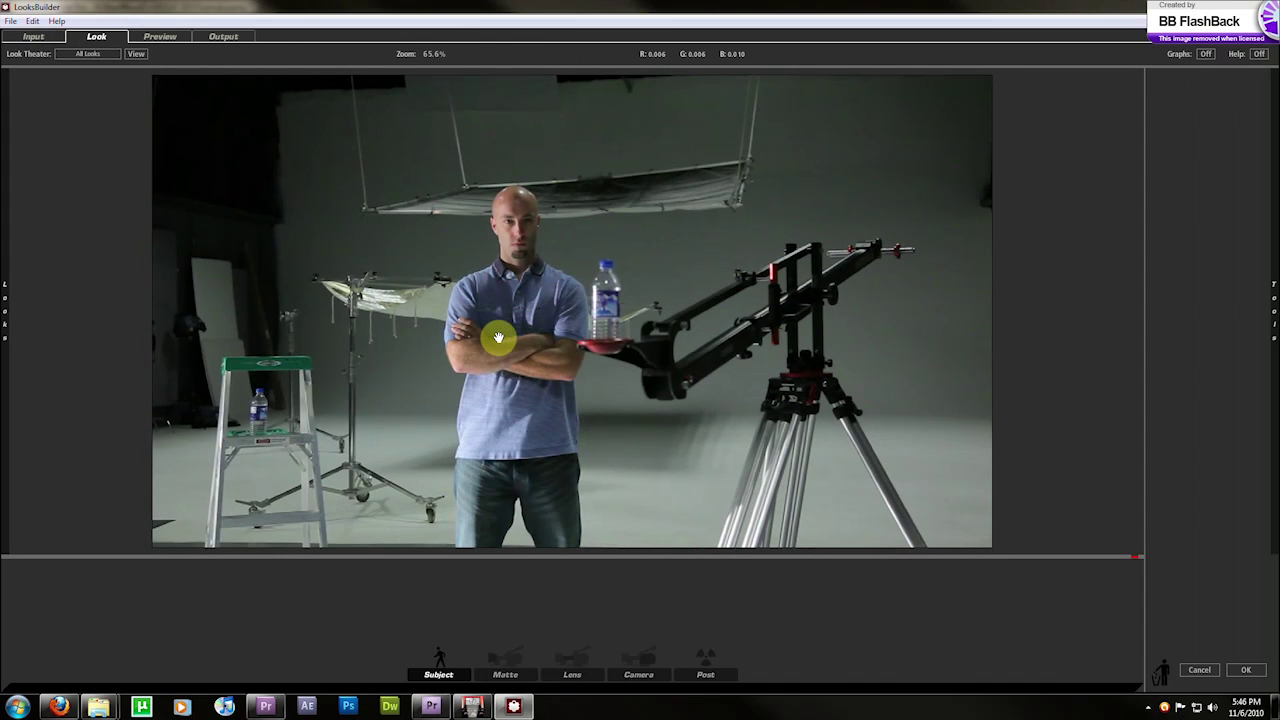
- Peek at the Basic, Black and White Tints, Diffusion and Horror looks, then expand Music Videos
{"action": "mouse_move", "coordinate": [8, 280]}
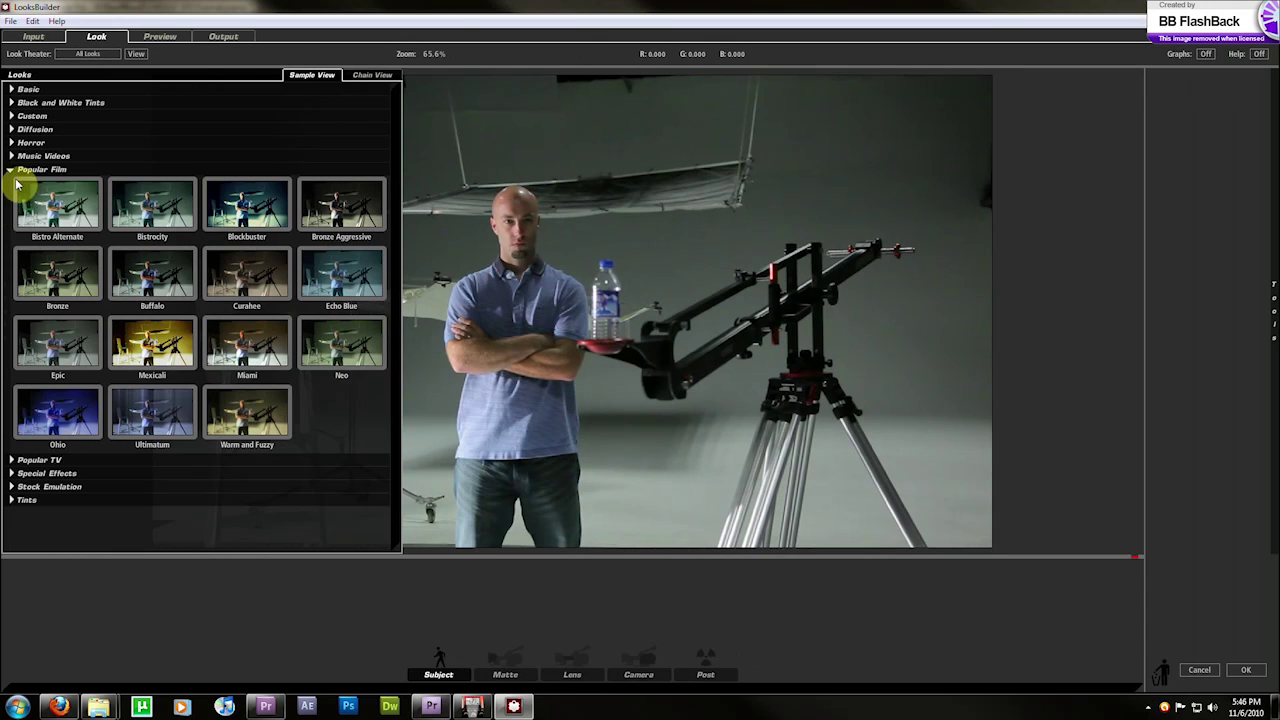
{"action": "left_click", "coordinate": [10, 170]}
{"action": "left_click", "coordinate": [10, 90]}
{"action": "left_click", "coordinate": [10, 90]}
{"action": "left_click", "coordinate": [11, 103]}
{"action": "left_click", "coordinate": [11, 103]}
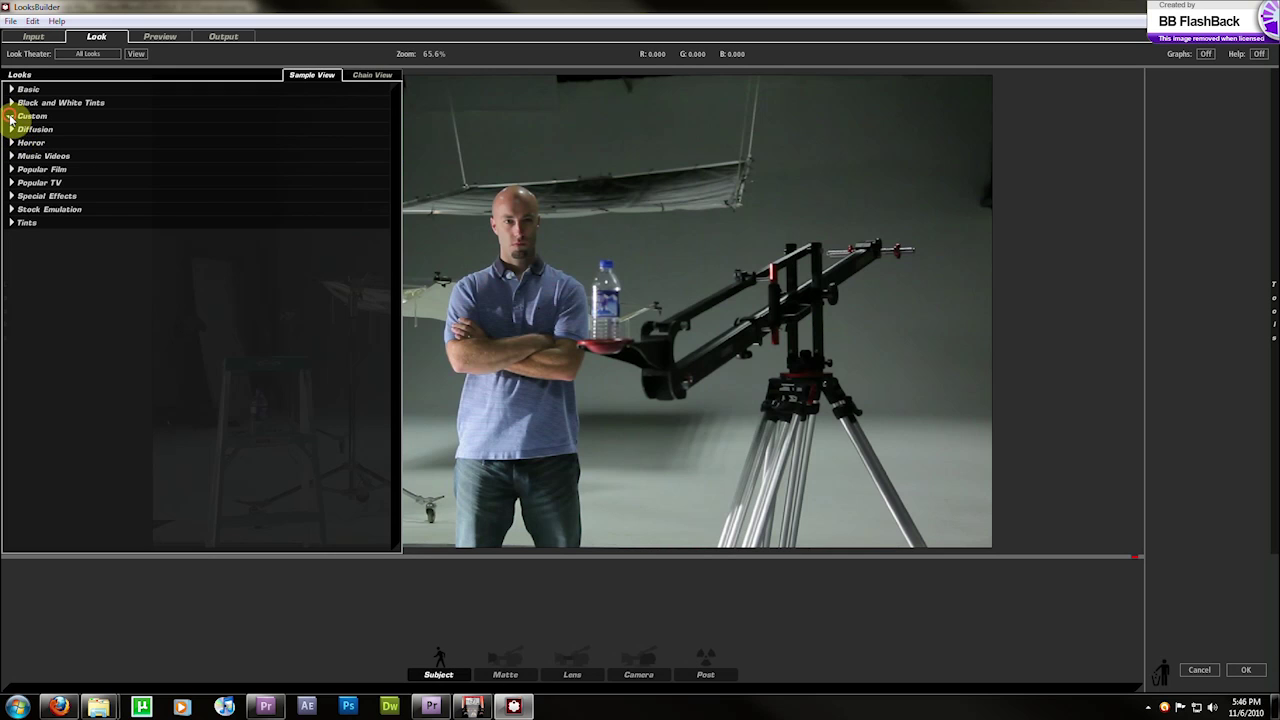
{"action": "left_click", "coordinate": [11, 130]}
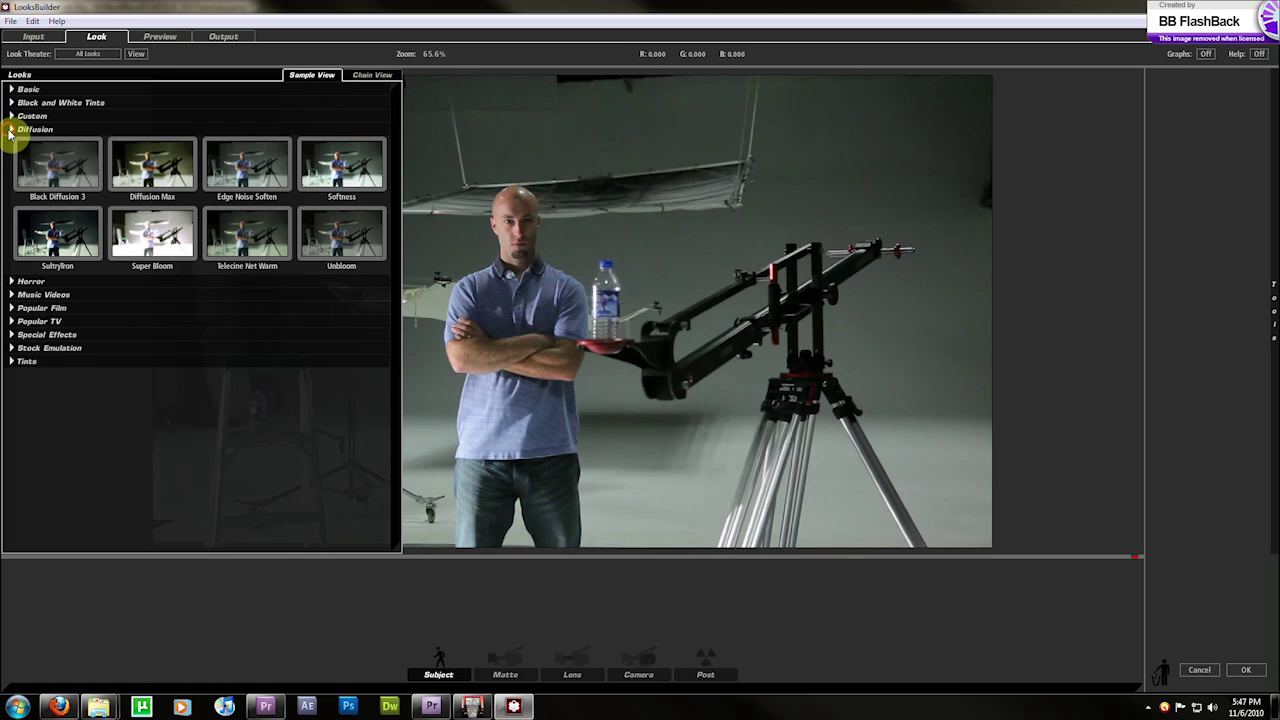
{"action": "left_click", "coordinate": [11, 130]}
{"action": "left_click", "coordinate": [11, 143]}
{"action": "left_click", "coordinate": [11, 143]}
{"action": "left_click", "coordinate": [11, 156]}
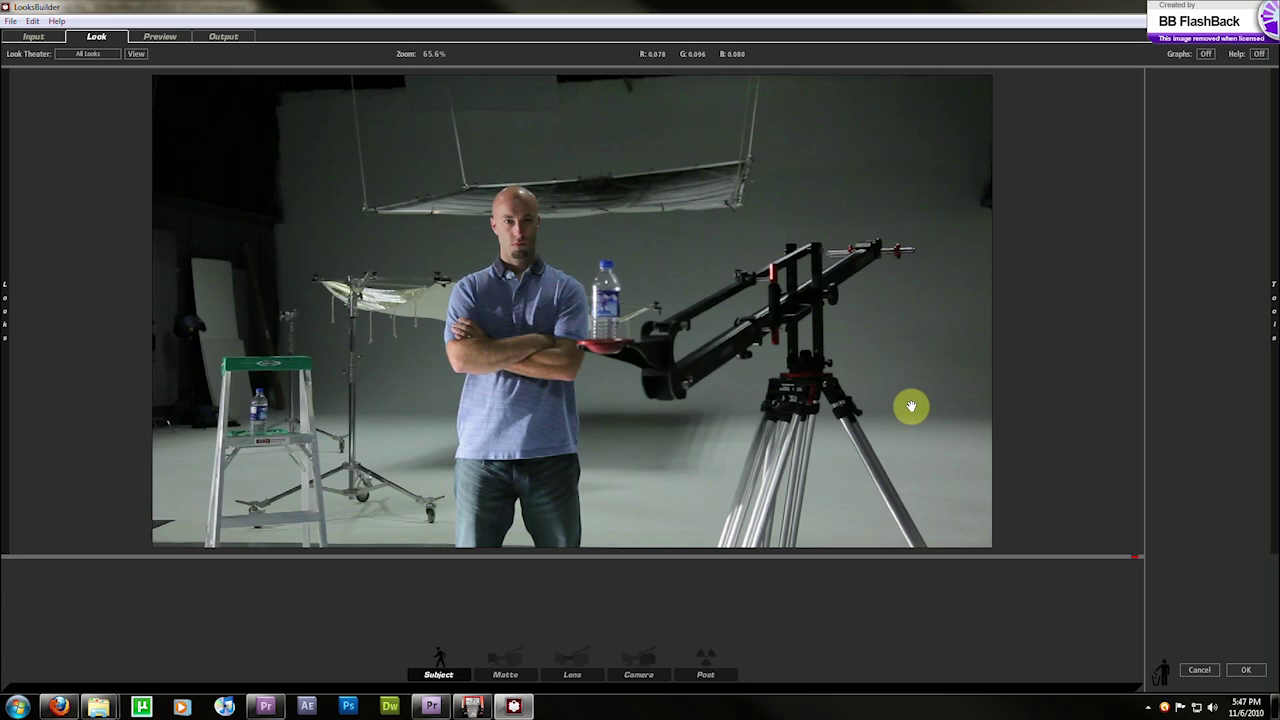
- Try the Blue Bleach, Green Pearl and Infusion Music Videos looks on the clip
{"action": "mouse_move", "coordinate": [4, 324]}
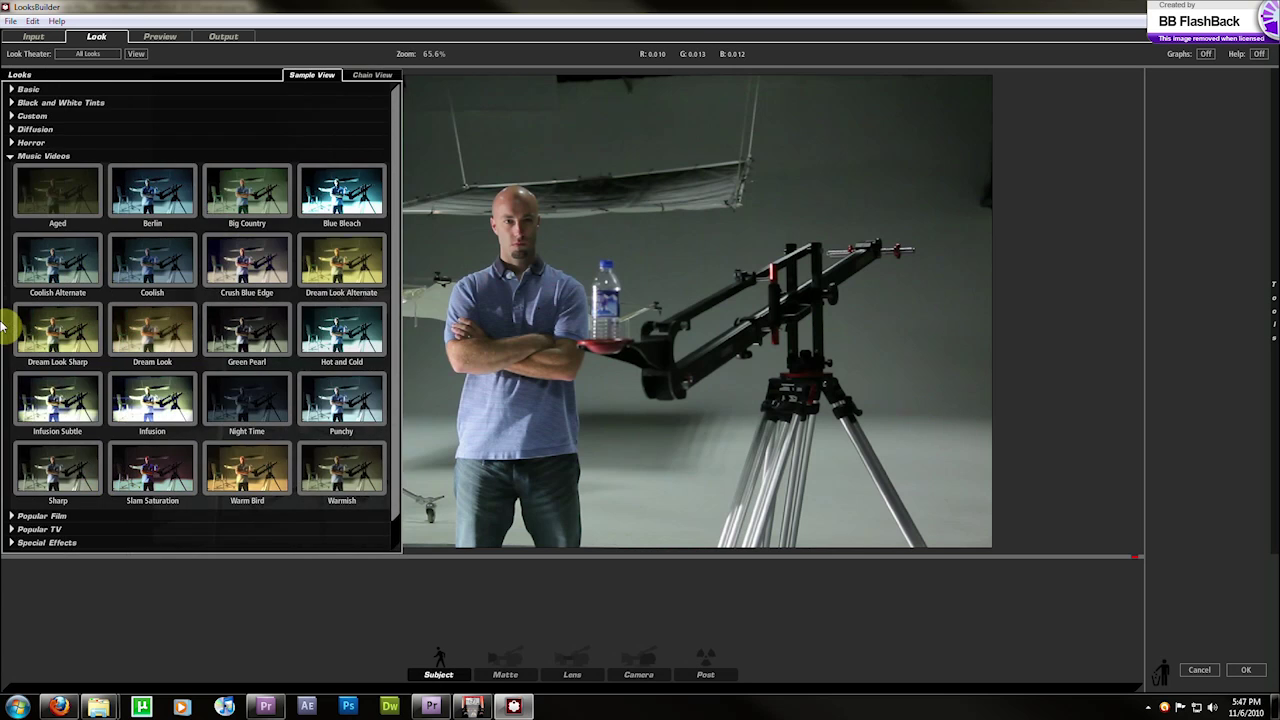
{"action": "left_click", "coordinate": [336, 191]}
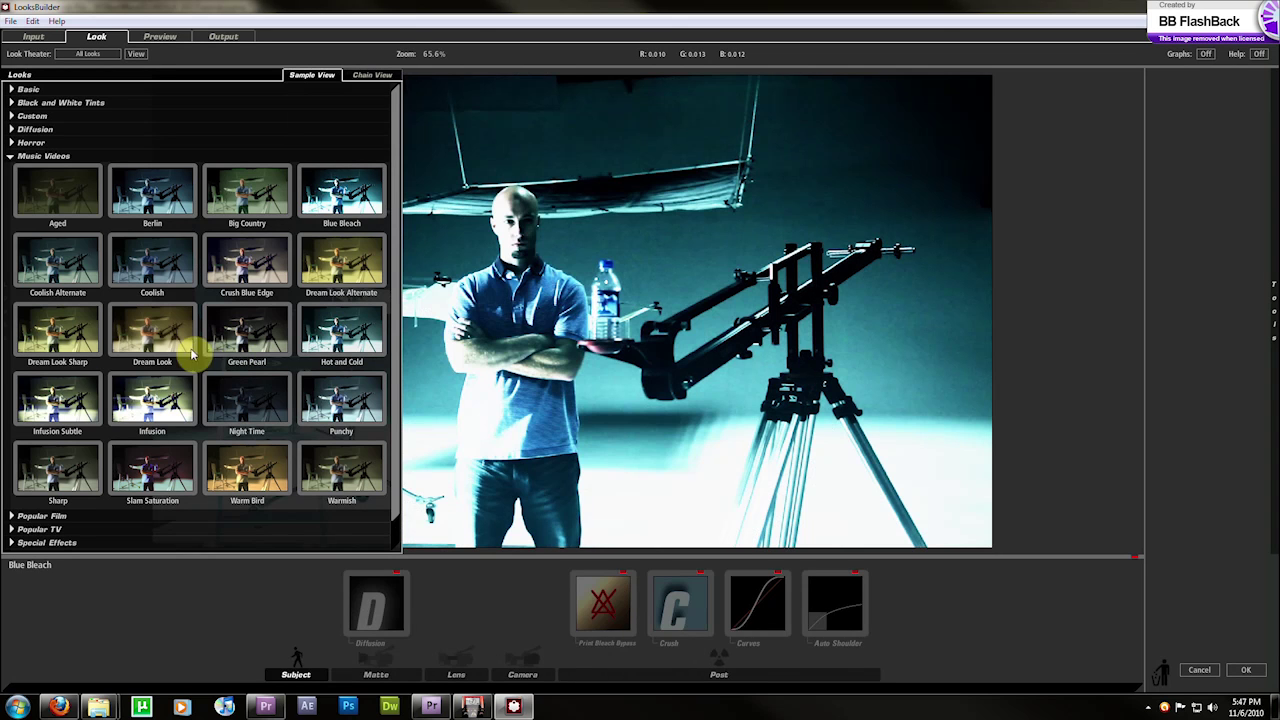
{"action": "left_click", "coordinate": [240, 345]}
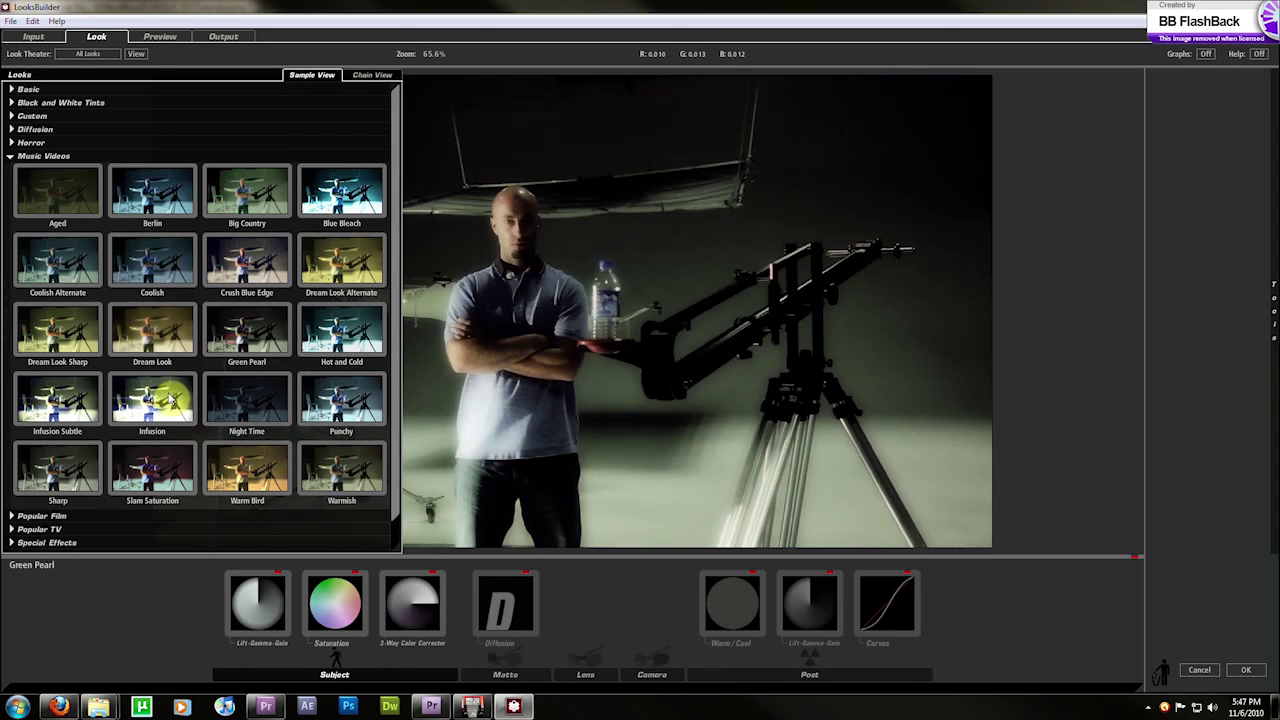
{"action": "left_click", "coordinate": [170, 400]}
{"action": "left_click", "coordinate": [10, 157]}
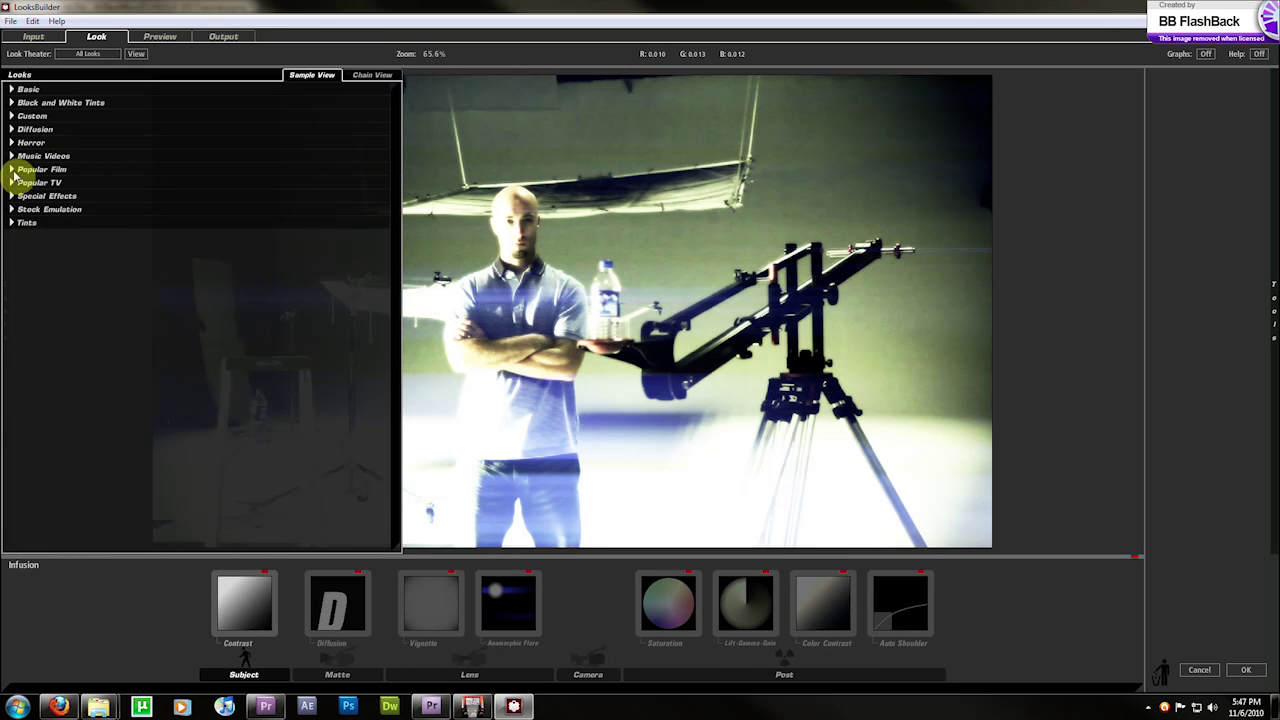
- Compare Popular Film looks Mexicali, Warm and Fuzzy, Neo and Bronze Aggressive, settling on Blockbuster
{"action": "left_click", "coordinate": [10, 170]}
{"action": "left_click", "coordinate": [237, 240]}
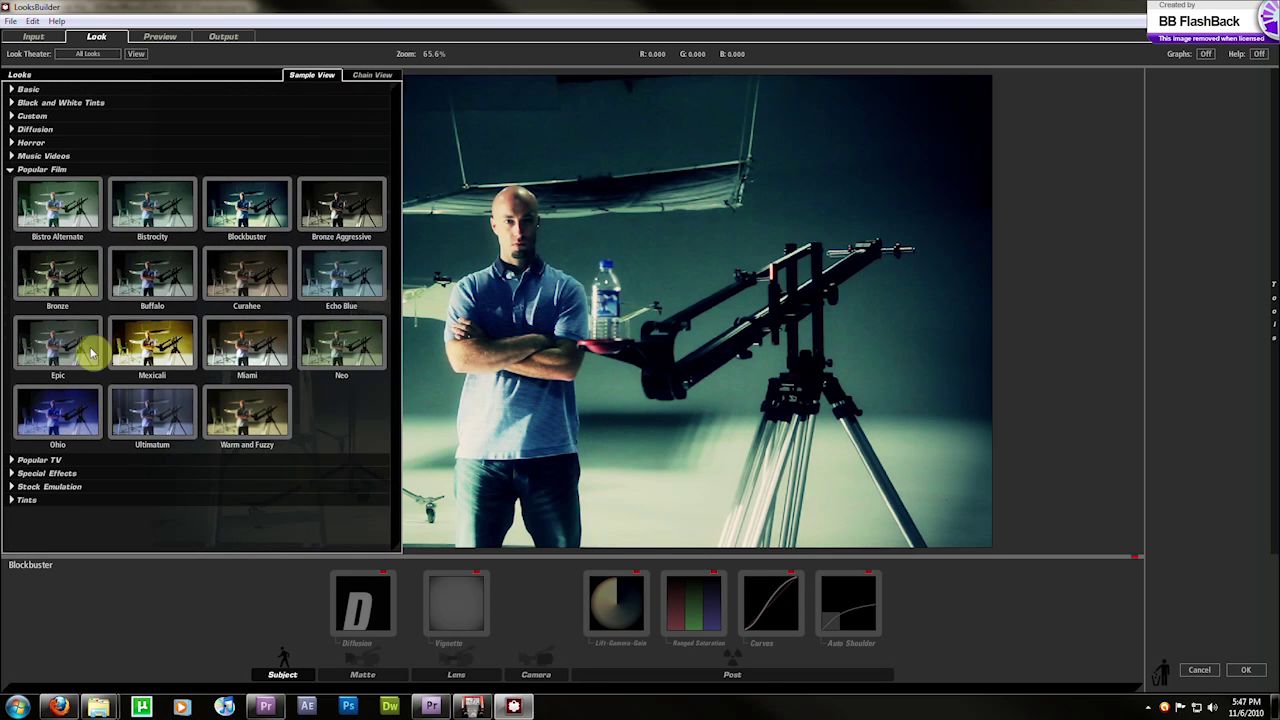
{"action": "left_click", "coordinate": [150, 347]}
{"action": "left_click", "coordinate": [267, 428]}
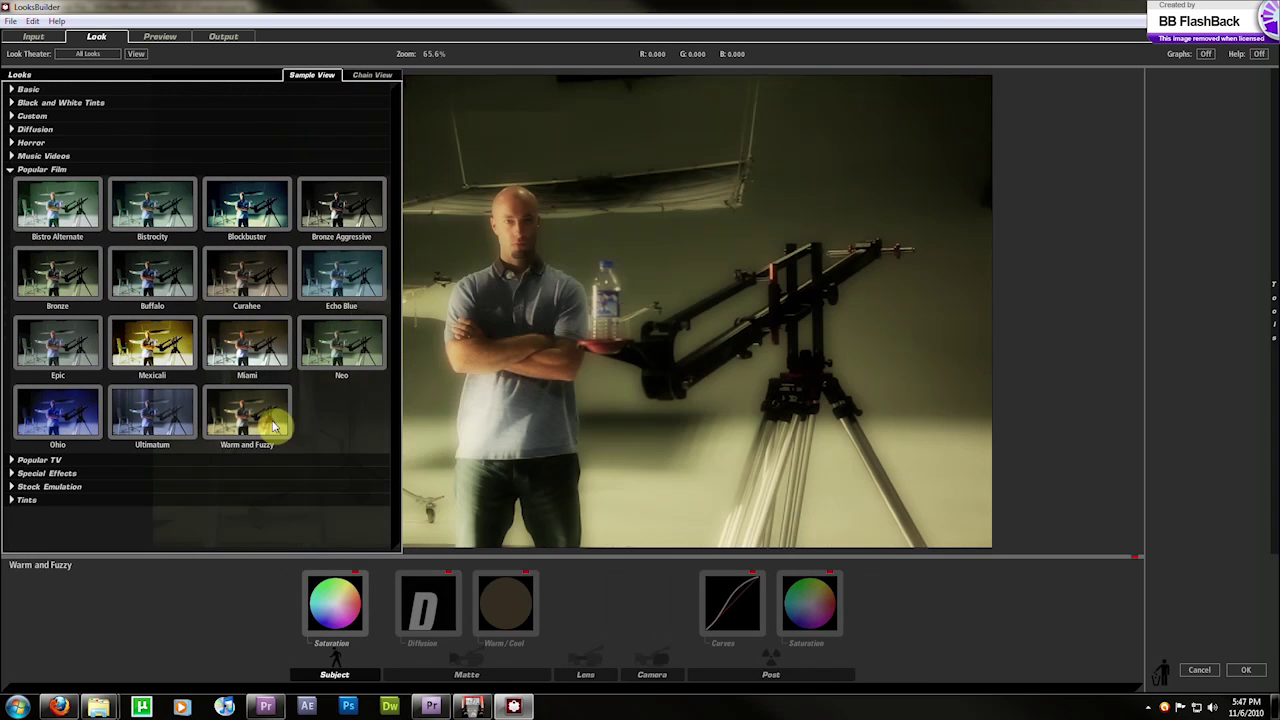
{"action": "left_click", "coordinate": [355, 340]}
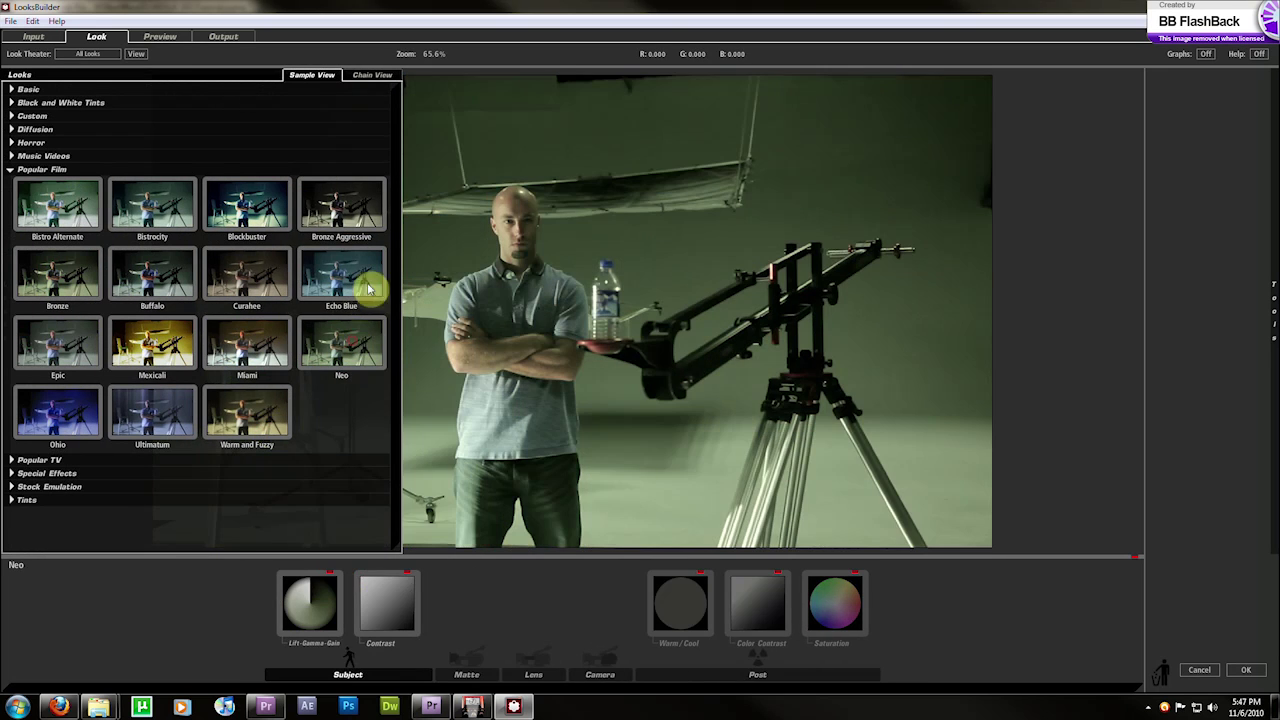
{"action": "left_click", "coordinate": [341, 205]}
{"action": "left_click", "coordinate": [244, 207]}
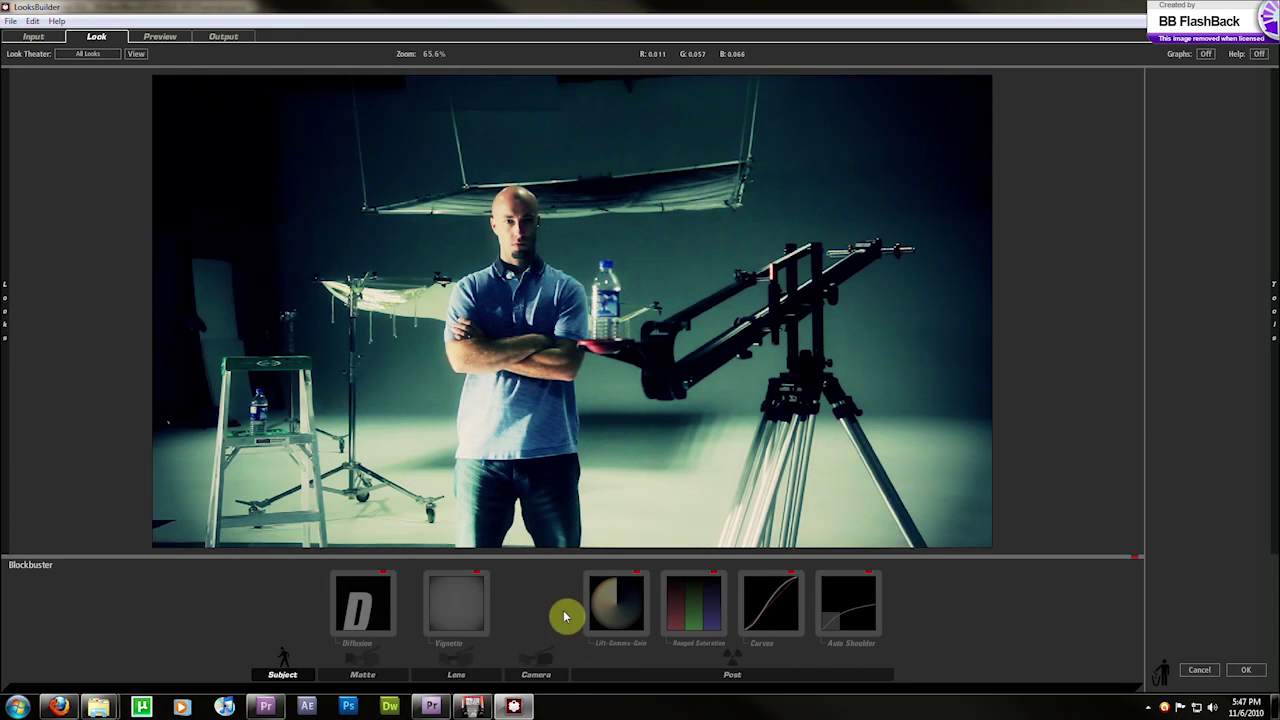
{"action": "left_click", "coordinate": [364, 605]}
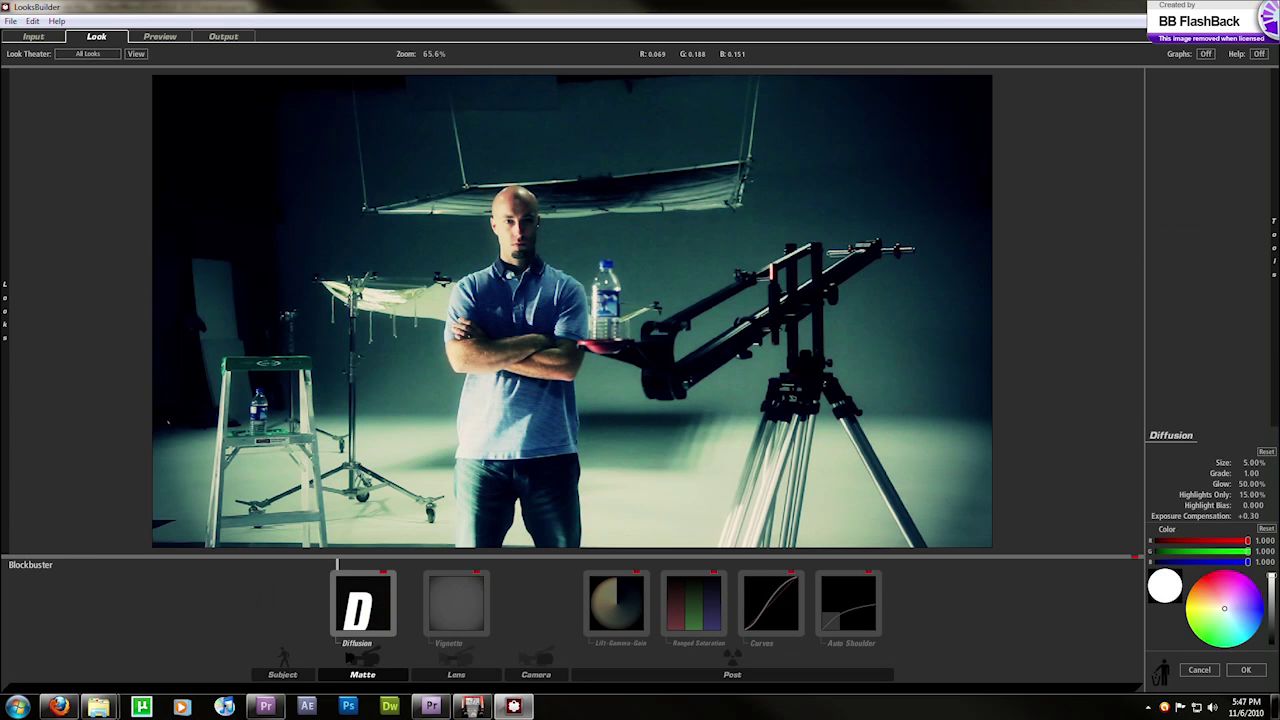
{"action": "mouse_move", "coordinate": [1271, 245]}
{"action": "left_click", "coordinate": [1022, 77]}
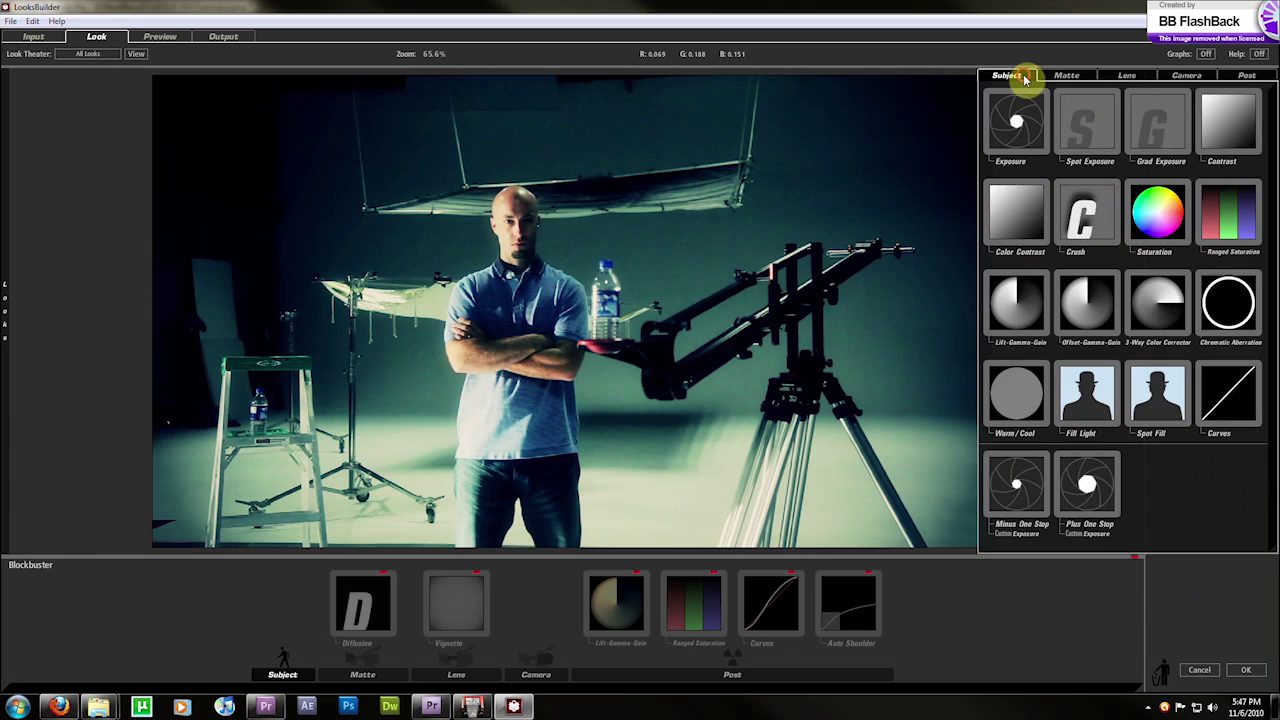
{"action": "left_click", "coordinate": [1122, 78]}
{"action": "left_click", "coordinate": [1182, 78]}
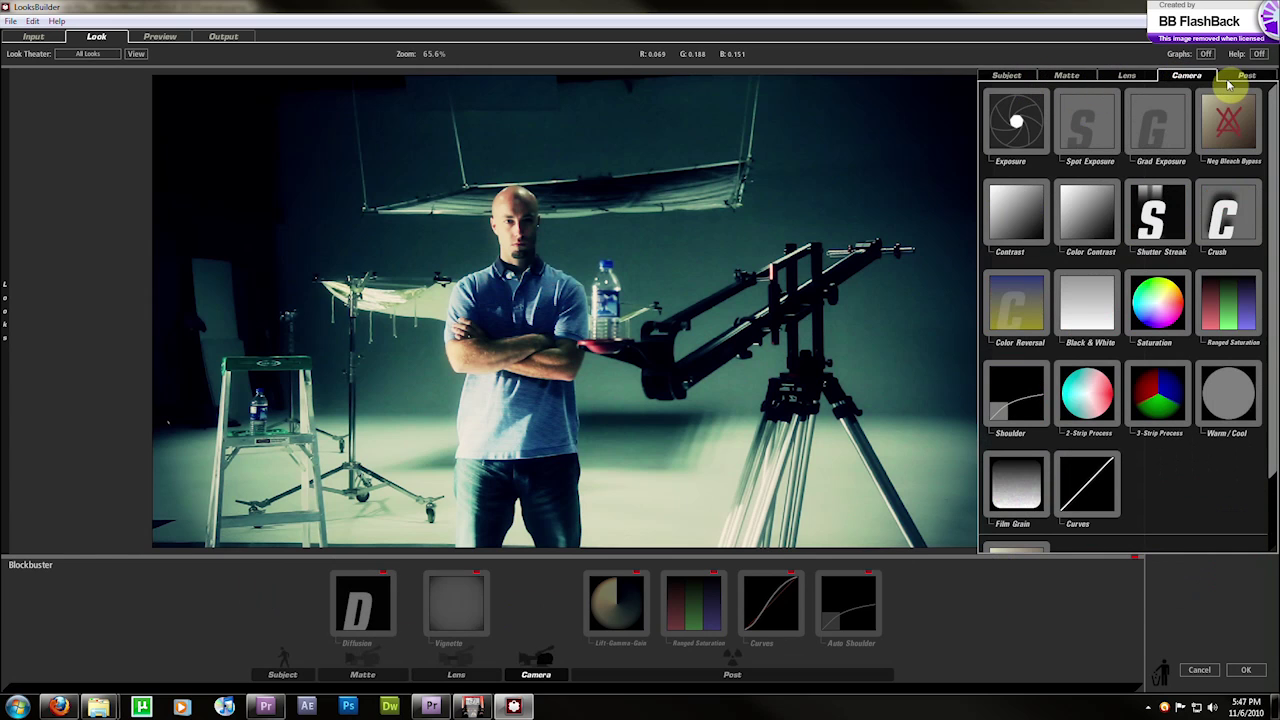
{"action": "left_click", "coordinate": [1242, 78]}
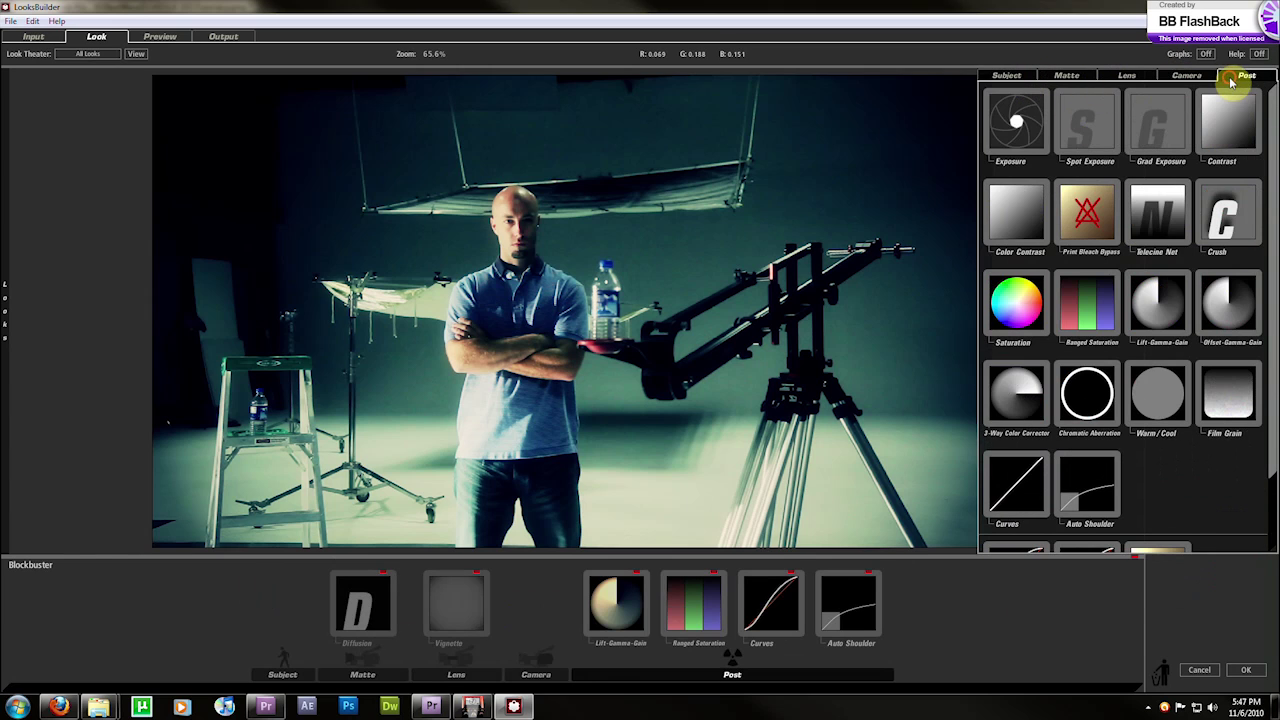
{"action": "left_click", "coordinate": [1070, 78]}
{"action": "left_click", "coordinate": [1012, 77]}
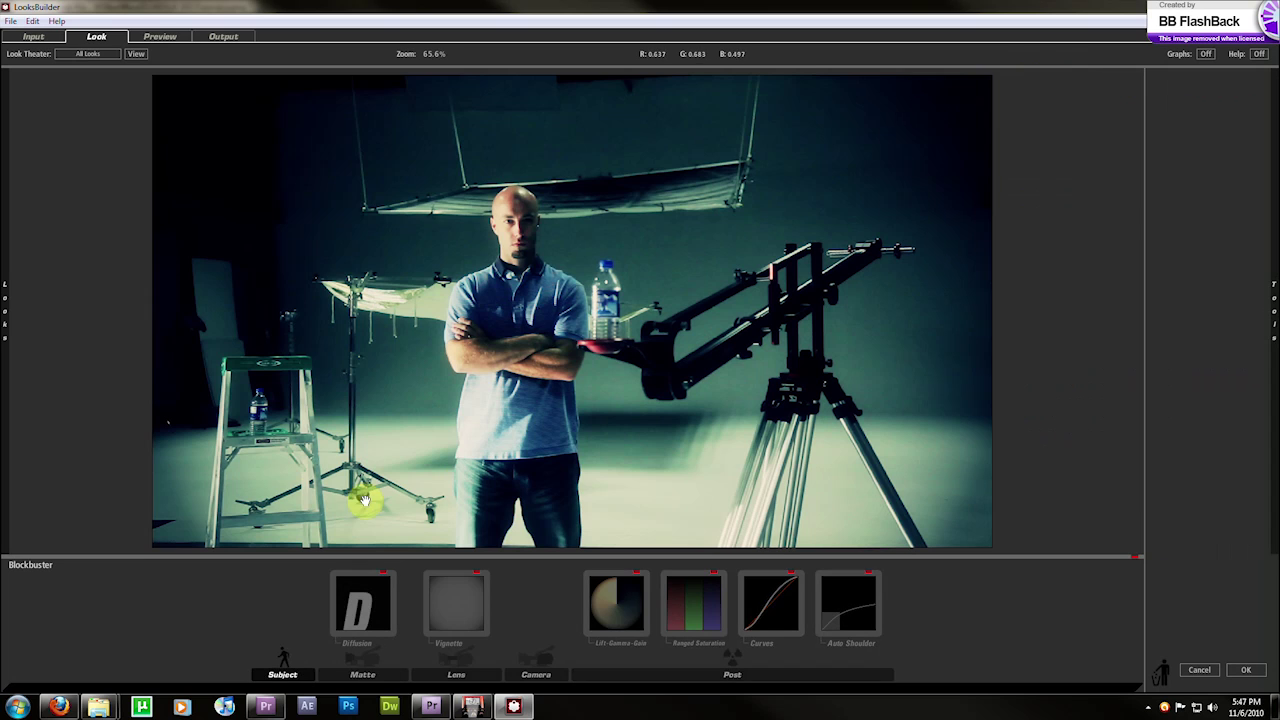
- Accept the Blockbuster look, scrub the graded clip, then switch to the MVI_9183x.MOV sequence
{"action": "left_click", "coordinate": [1244, 672]}
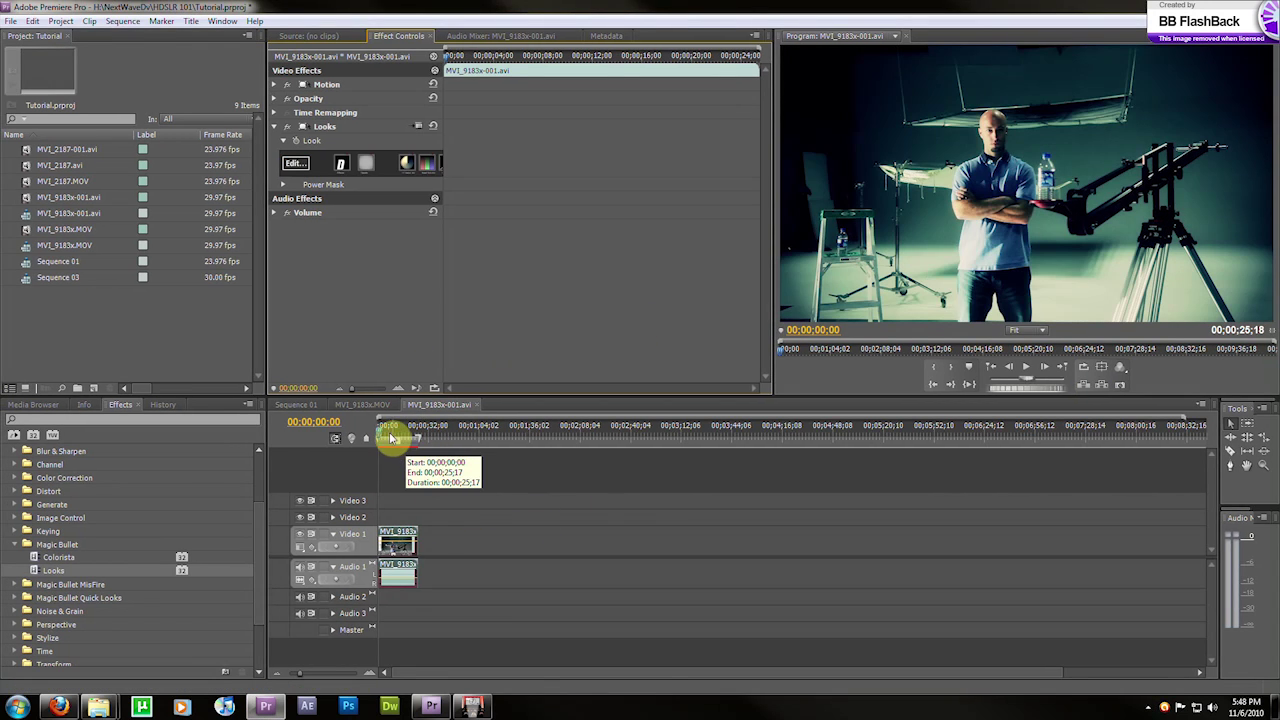
{"action": "mouse_move", "coordinate": [380, 434]}
{"action": "left_mouse_down"}
{"action": "mouse_move", "coordinate": [403, 434]}
{"action": "mouse_move", "coordinate": [382, 433]}
{"action": "left_mouse_up"}
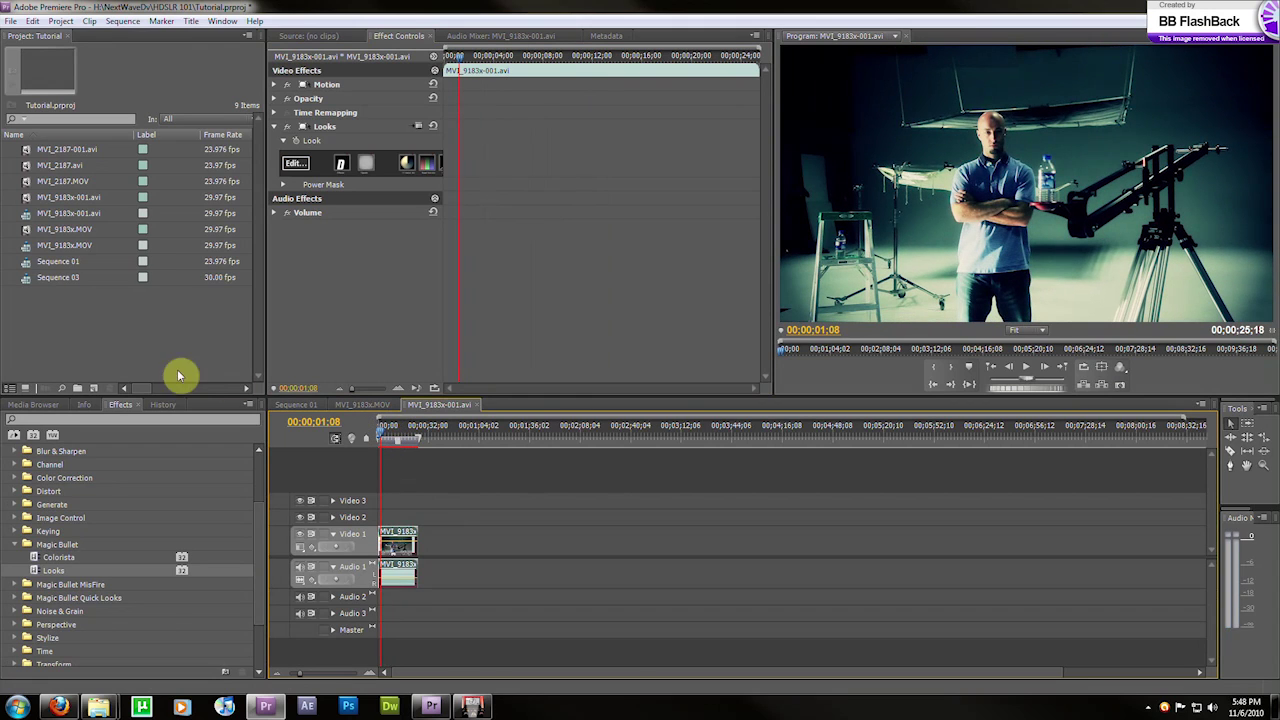
{"action": "mouse_move", "coordinate": [382, 436]}
{"action": "left_mouse_down"}
{"action": "mouse_move", "coordinate": [406, 437]}
{"action": "mouse_move", "coordinate": [389, 425]}
{"action": "left_mouse_up"}
{"action": "left_click", "coordinate": [373, 408]}
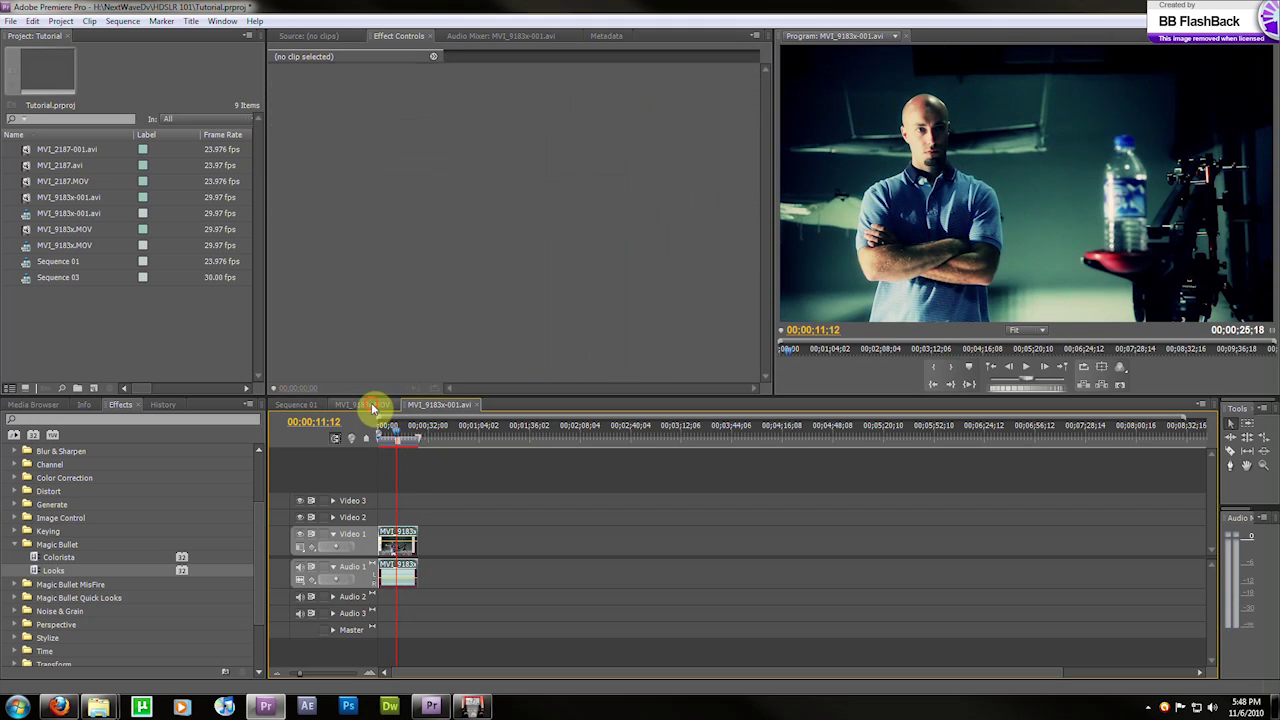
- Compare the Looks effect on the MVI_9183x-001.avi and MVI_9183x.MOV sequence clips
{"action": "left_click", "coordinate": [423, 403]}
{"action": "left_click", "coordinate": [330, 128]}
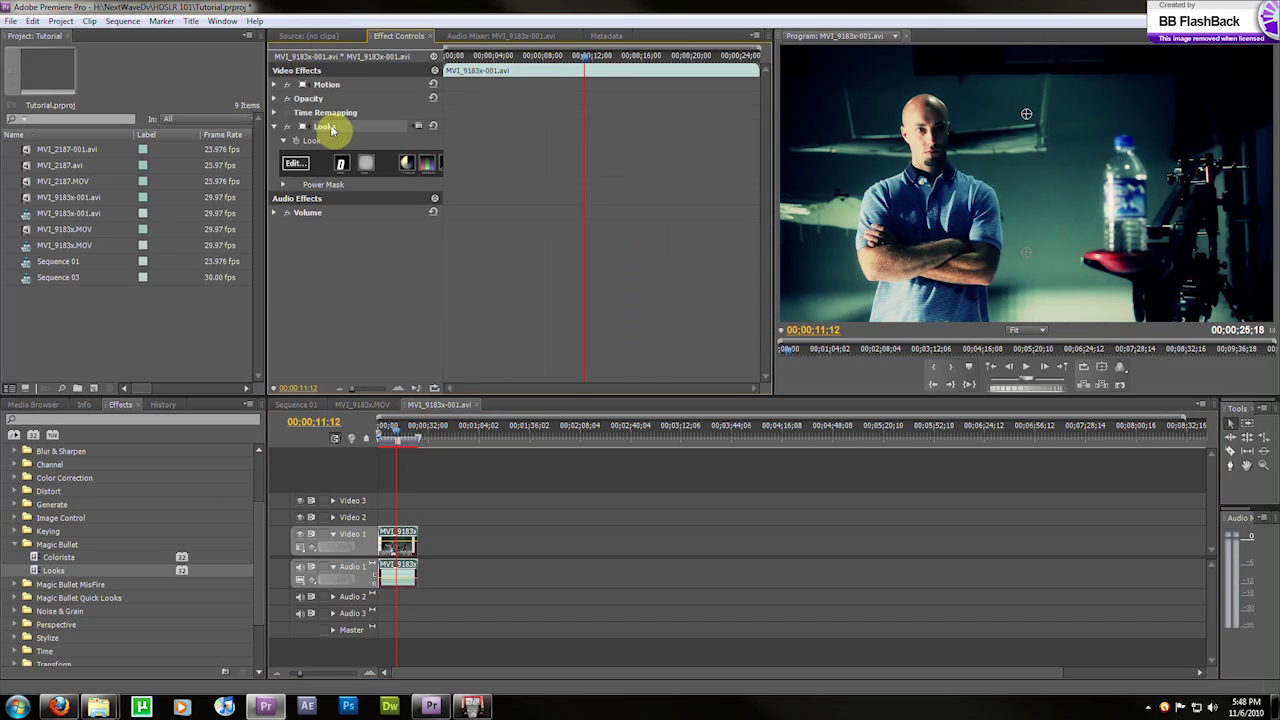
{"action": "left_click", "coordinate": [364, 403]}
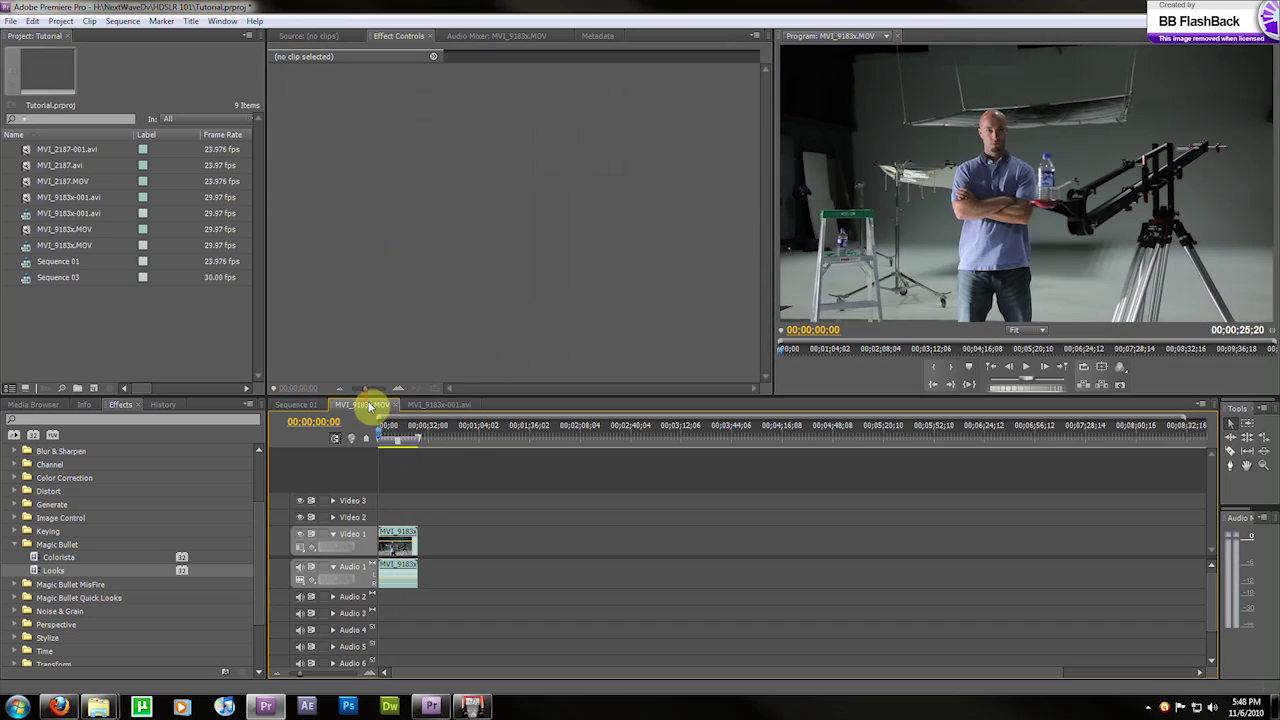
{"action": "left_click", "coordinate": [412, 536]}
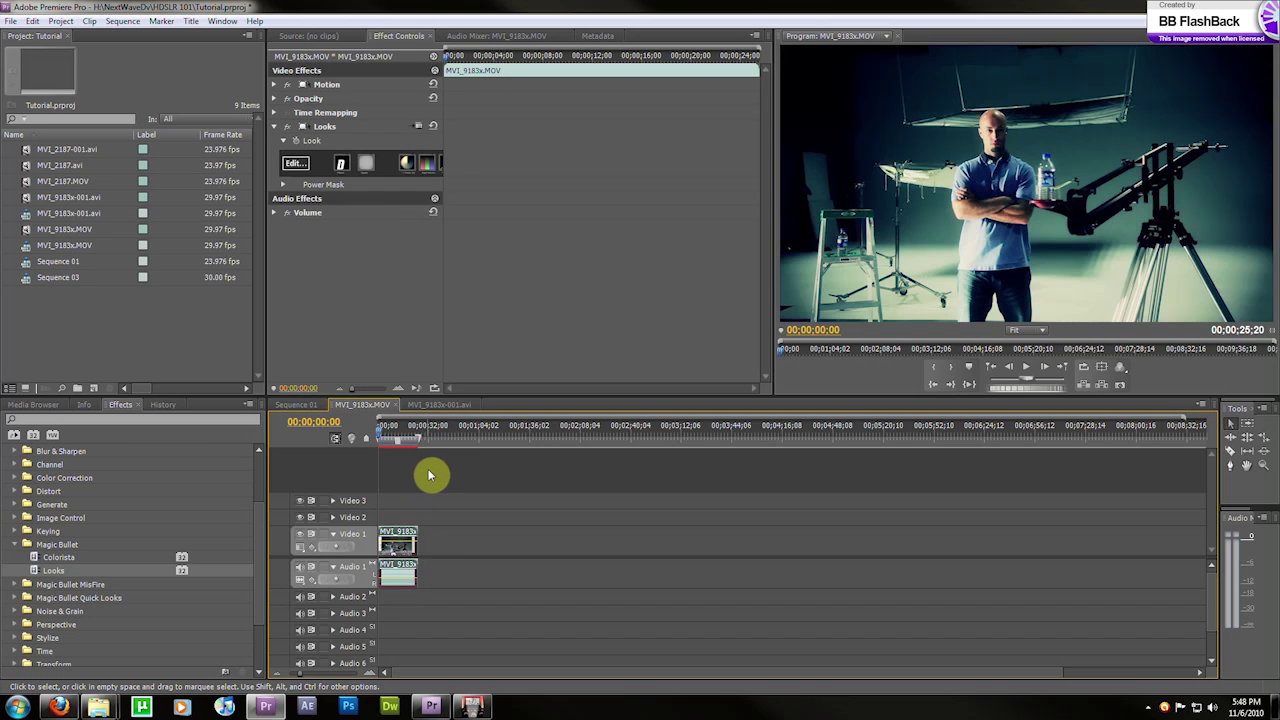
{"action": "left_click_drag", "start_coordinate": [386, 437], "coordinate": [406, 437]}
- Delete the Looks effect from the MVI_9183x-001.avi clip
{"action": "left_click", "coordinate": [423, 405]}
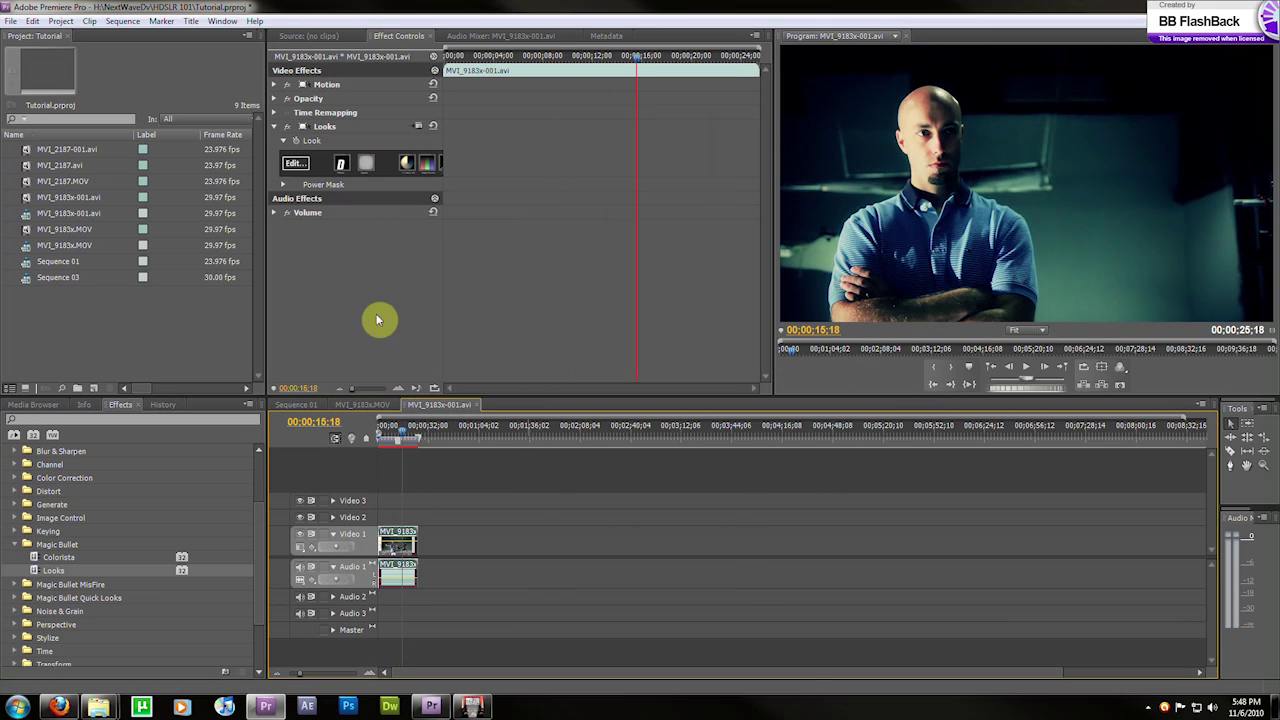
{"action": "left_click", "coordinate": [330, 128]}
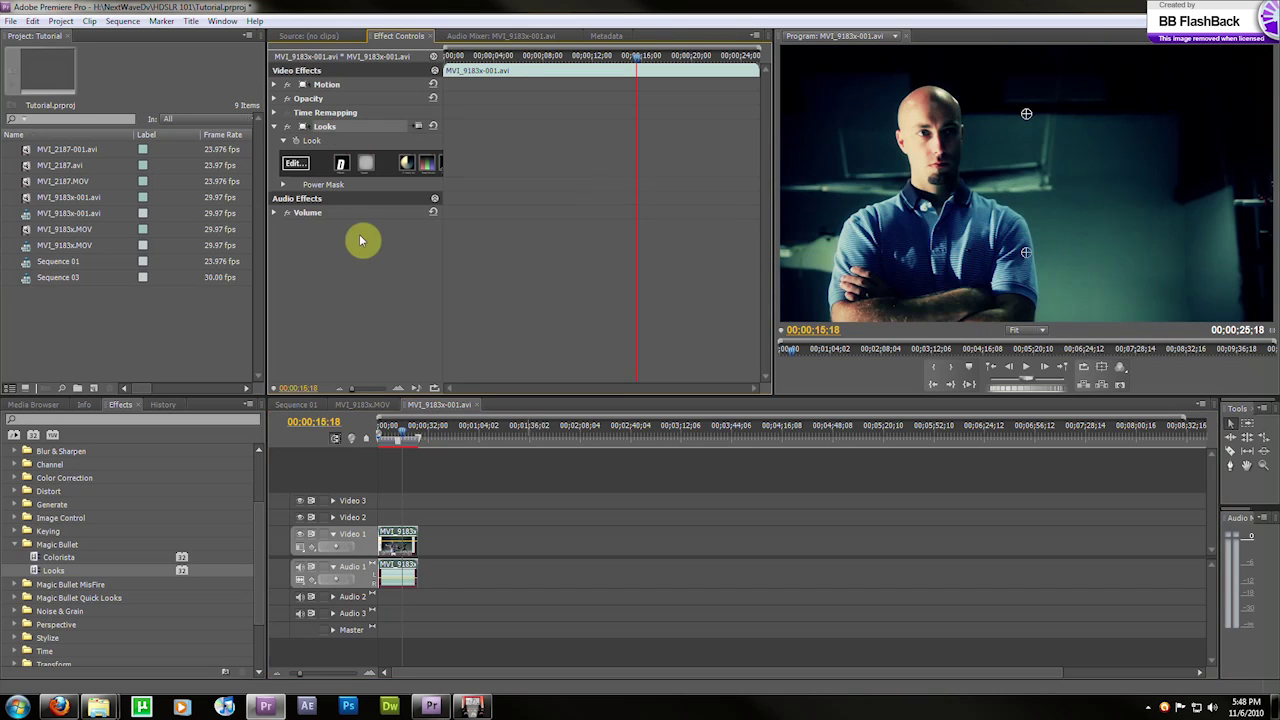
{"action": "key", "text": "Delete"}
- Delete the Looks effect in the MVI_9183x.MOV sequence, then return to the MVI_9183x-001.avi sequence
{"action": "left_click", "coordinate": [375, 404]}
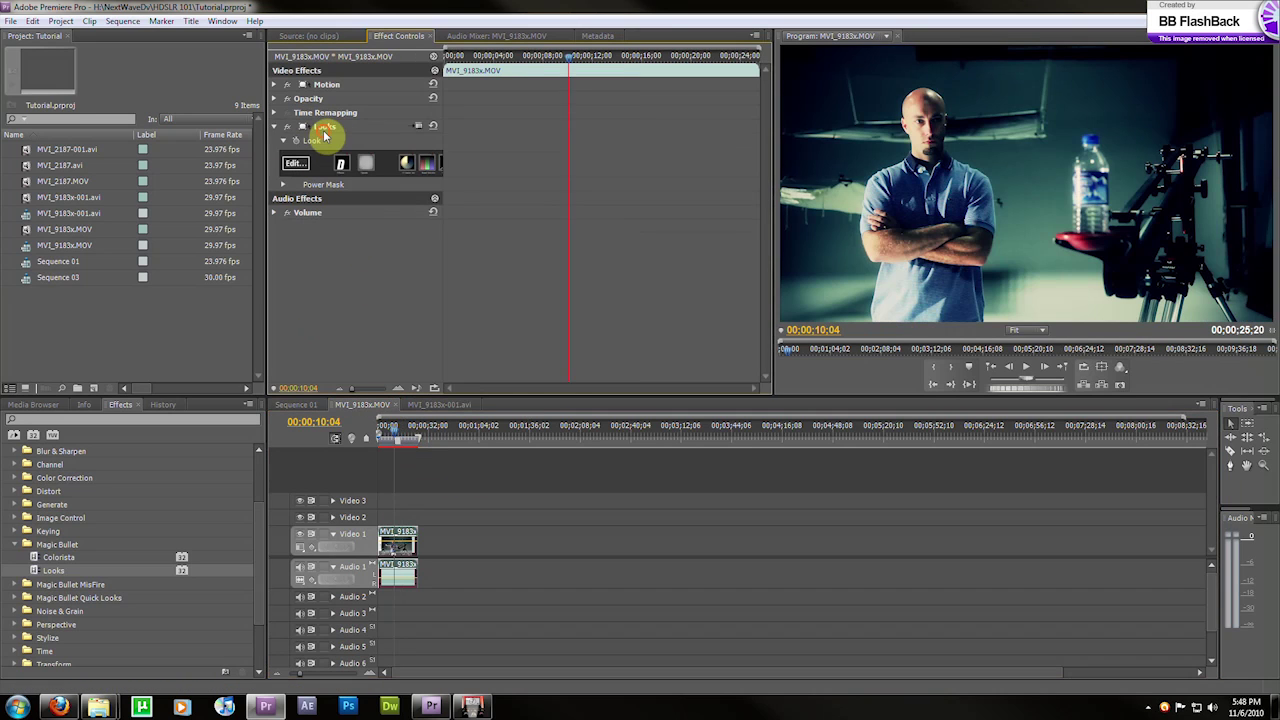
{"action": "key", "text": "Delete"}
{"action": "left_click", "coordinate": [430, 403]}
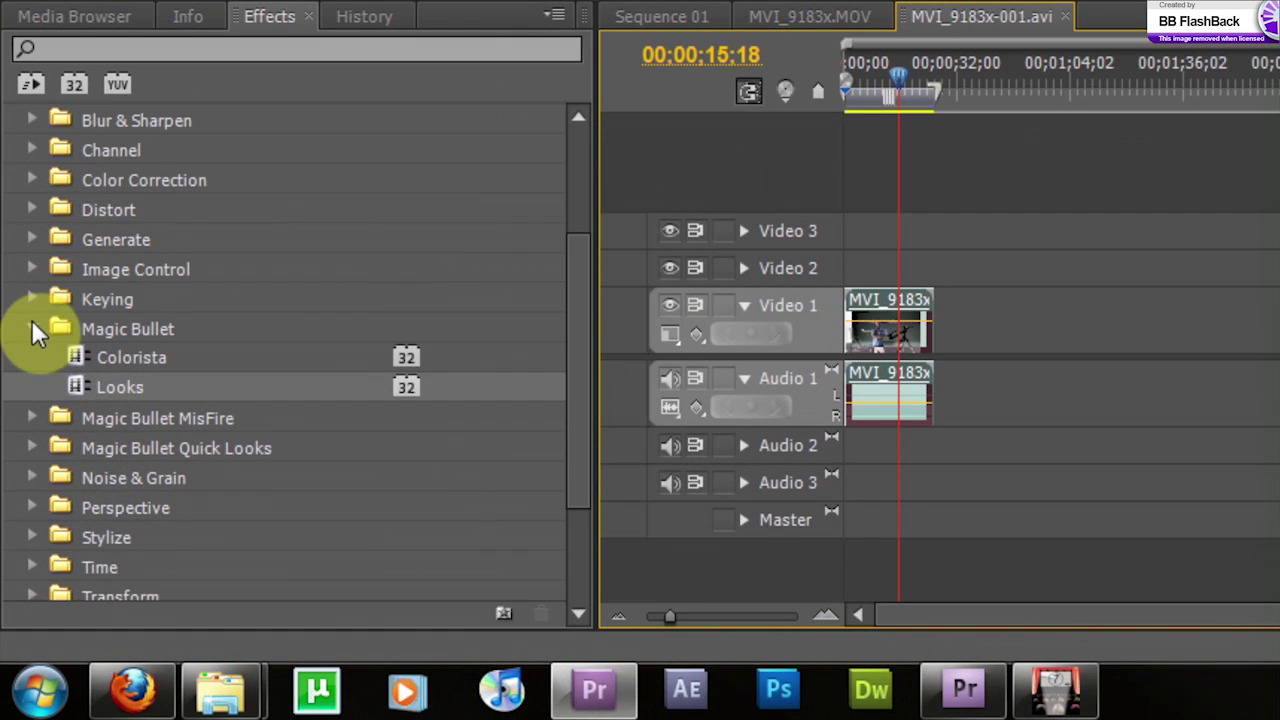
- Apply RGB Curves from Color Correction to the MVI_9183x-001.avi clip and move to a later close-up frame
{"action": "left_click", "coordinate": [31, 326]}
{"action": "scroll", "coordinate": [497, 385], "scroll_direction": "up", "scroll_amount": 2}
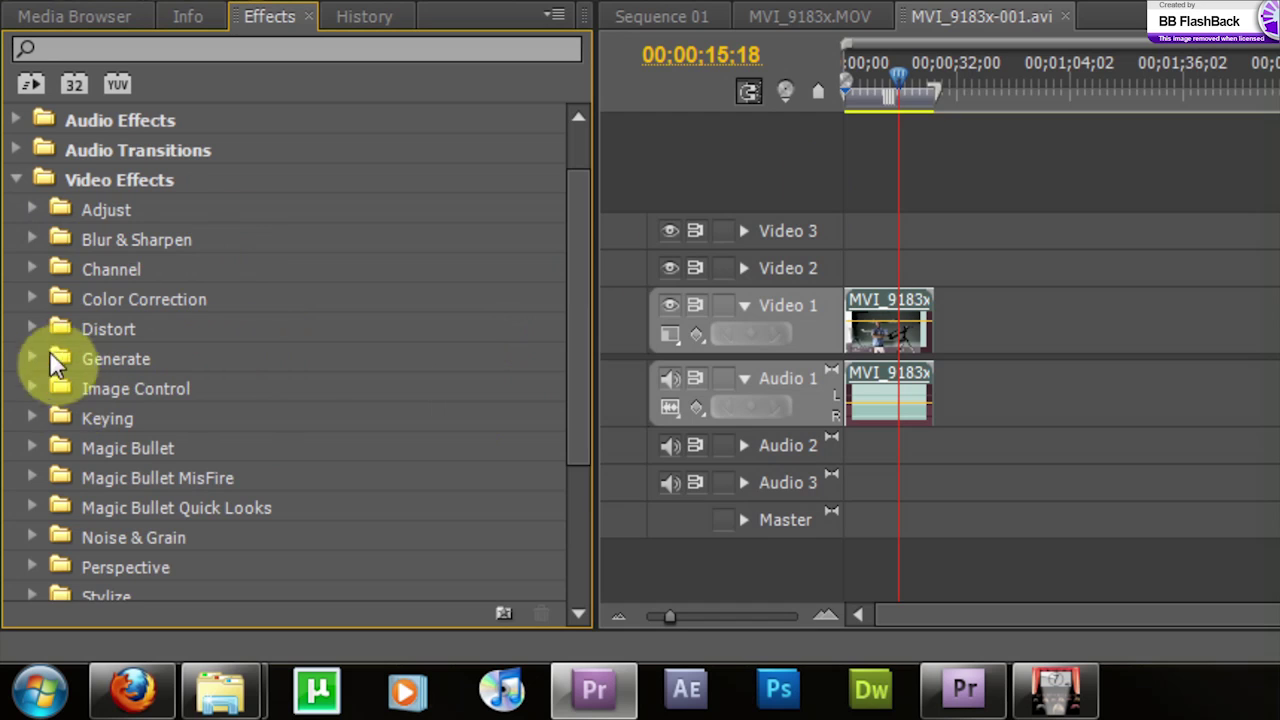
{"action": "left_click", "coordinate": [29, 300]}
{"action": "scroll", "coordinate": [151, 306], "scroll_direction": "down", "scroll_amount": 4}
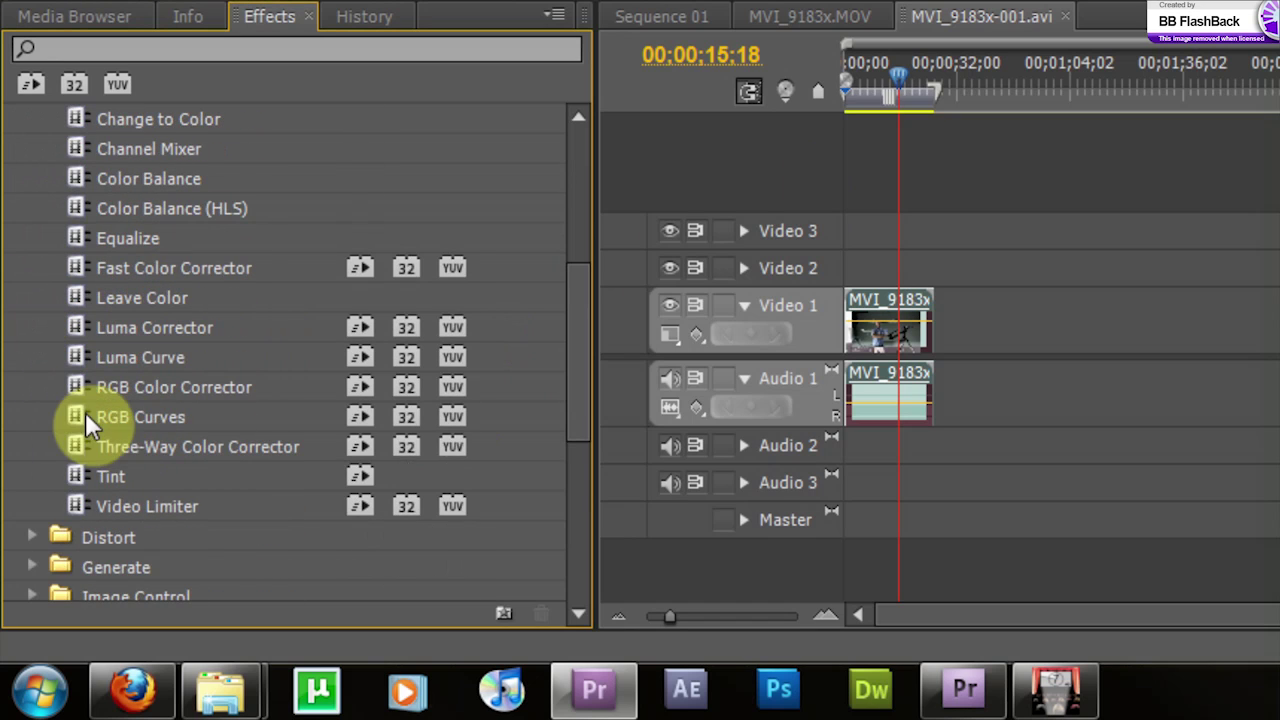
{"action": "left_click_drag", "start_coordinate": [77, 414], "coordinate": [888, 414]}
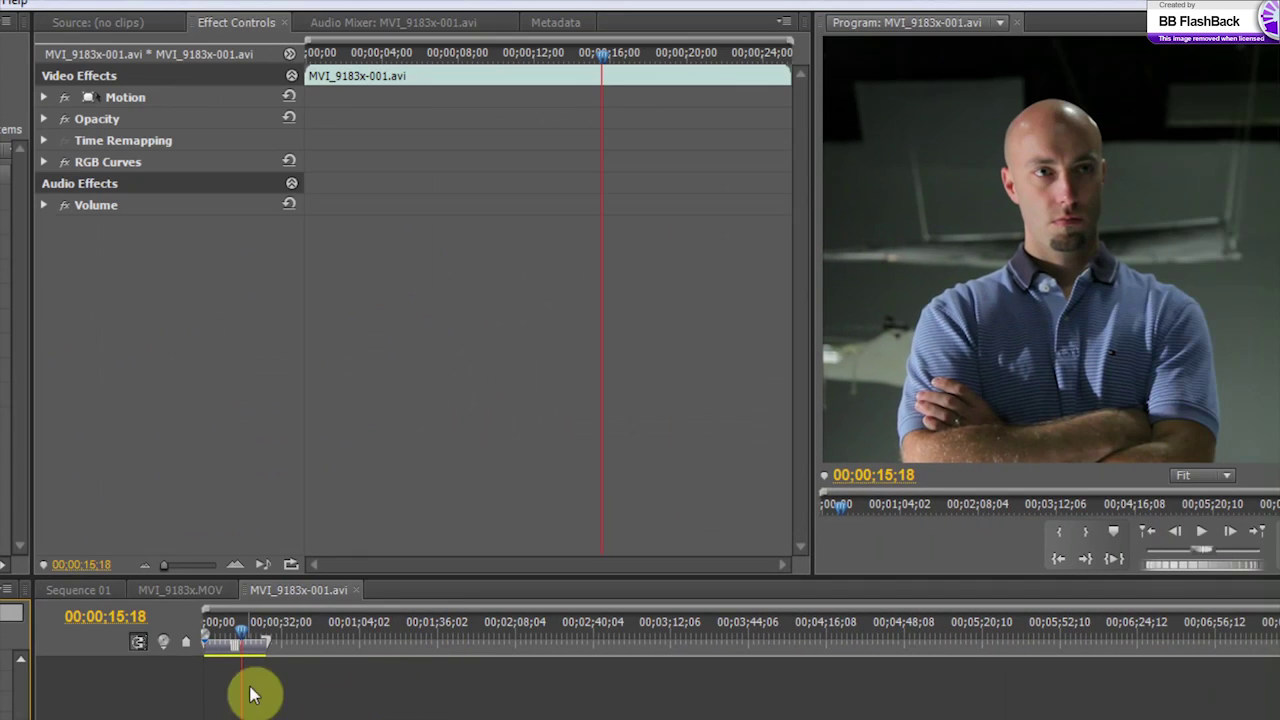
{"action": "left_click_drag", "start_coordinate": [245, 629], "coordinate": [251, 629]}
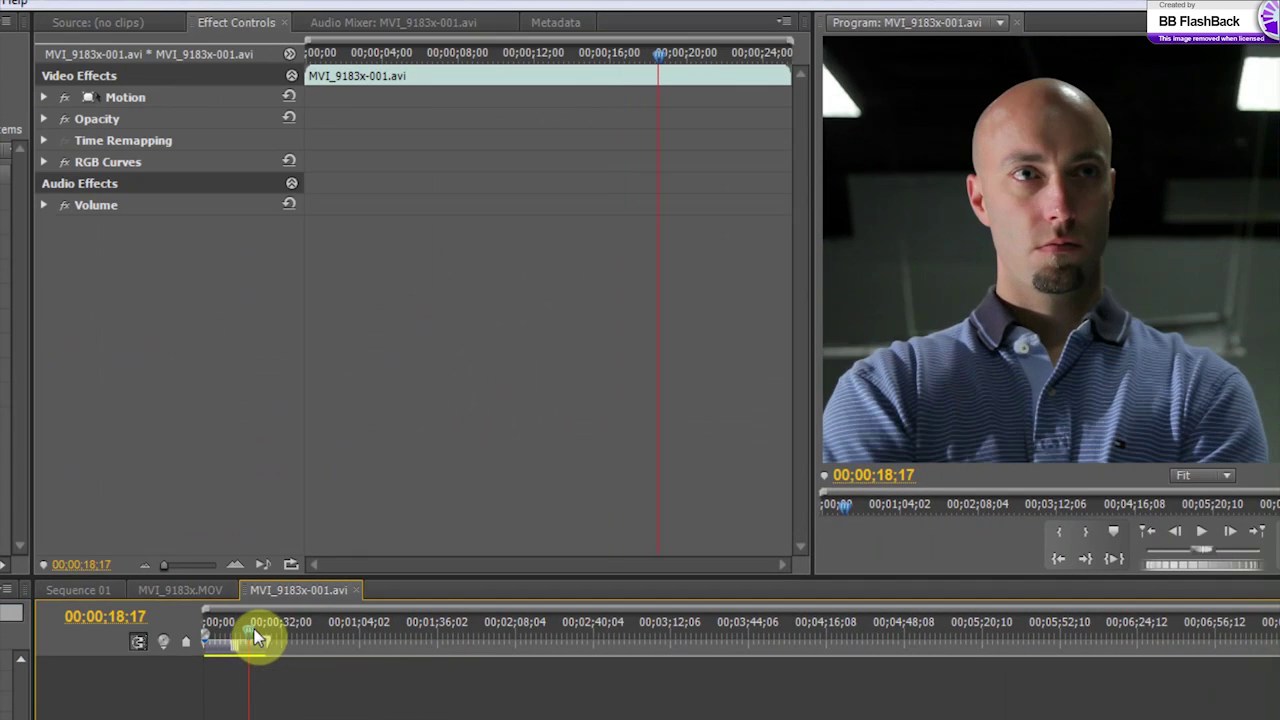
- Expand RGB Curves in Effect Controls and hide the effect timeline to widen the Master, Red, Green and Blue graphs
{"action": "left_click", "coordinate": [43, 162]}
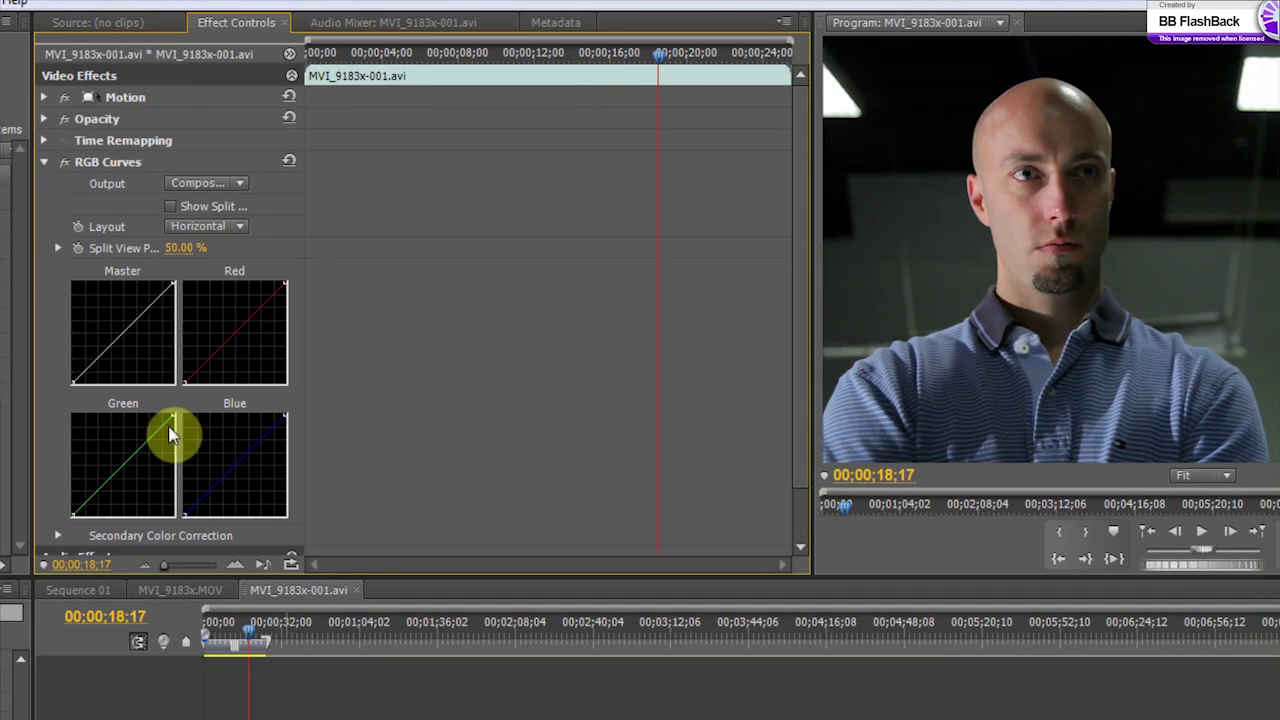
{"action": "left_click", "coordinate": [290, 55]}
{"action": "scroll", "coordinate": [364, 188], "scroll_direction": "down", "scroll_amount": 2}
{"action": "scroll", "coordinate": [364, 188], "scroll_direction": "down", "scroll_amount": 6}
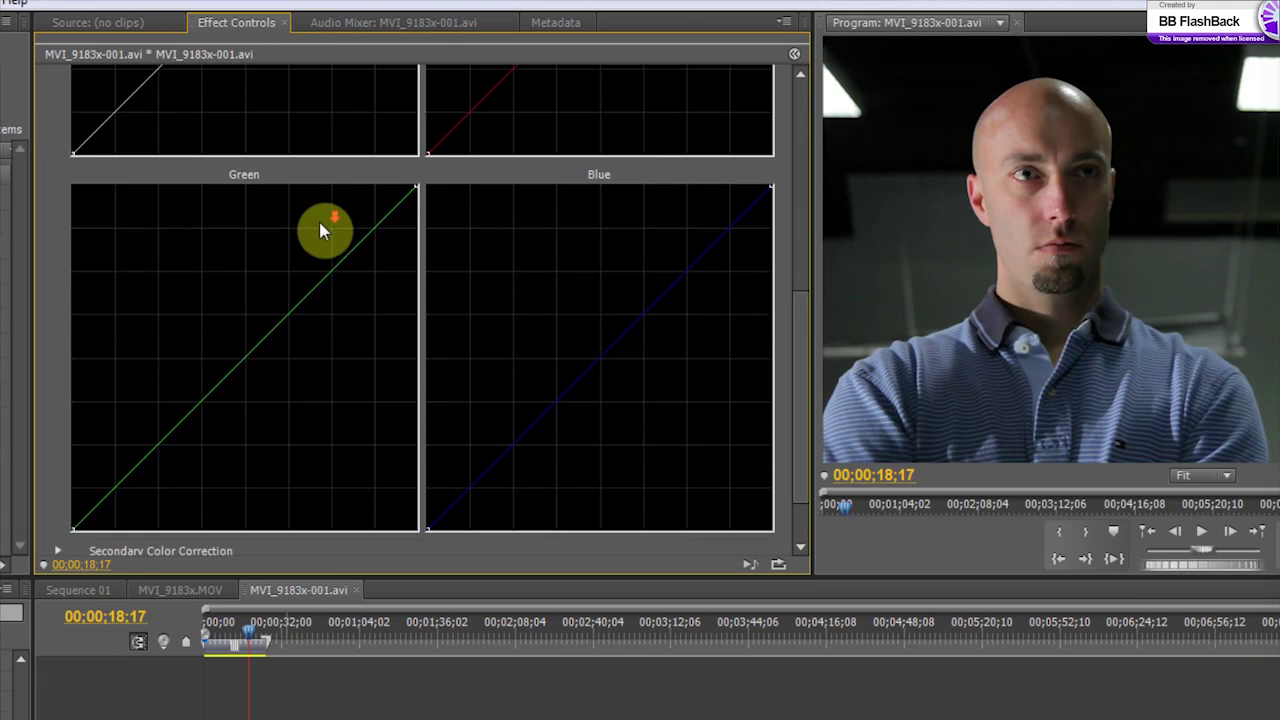
{"action": "scroll", "coordinate": [317, 228], "scroll_direction": "down", "scroll_amount": 1}
{"action": "scroll", "coordinate": [312, 235], "scroll_direction": "up", "scroll_amount": 5}
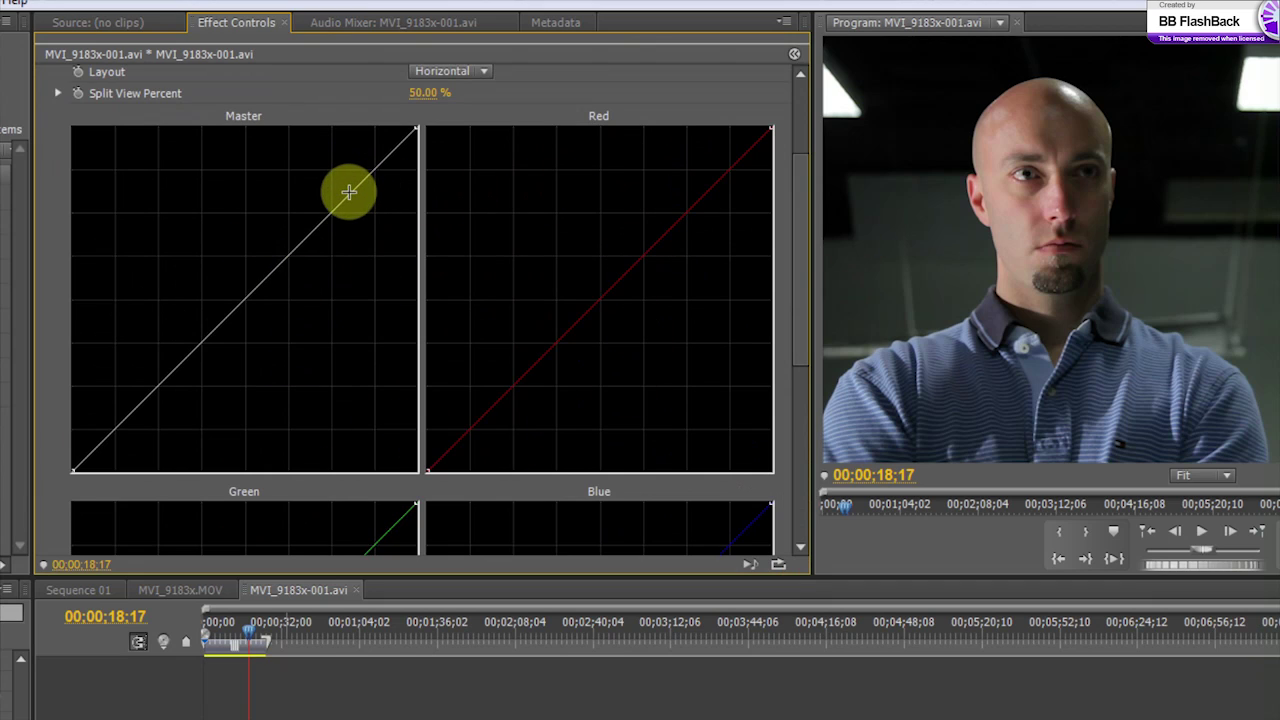
- Raise the upper Master point and lower the shadow point, fine-tuning both into a contrast S-curve
{"action": "left_click_drag", "start_coordinate": [349, 192], "coordinate": [340, 184]}
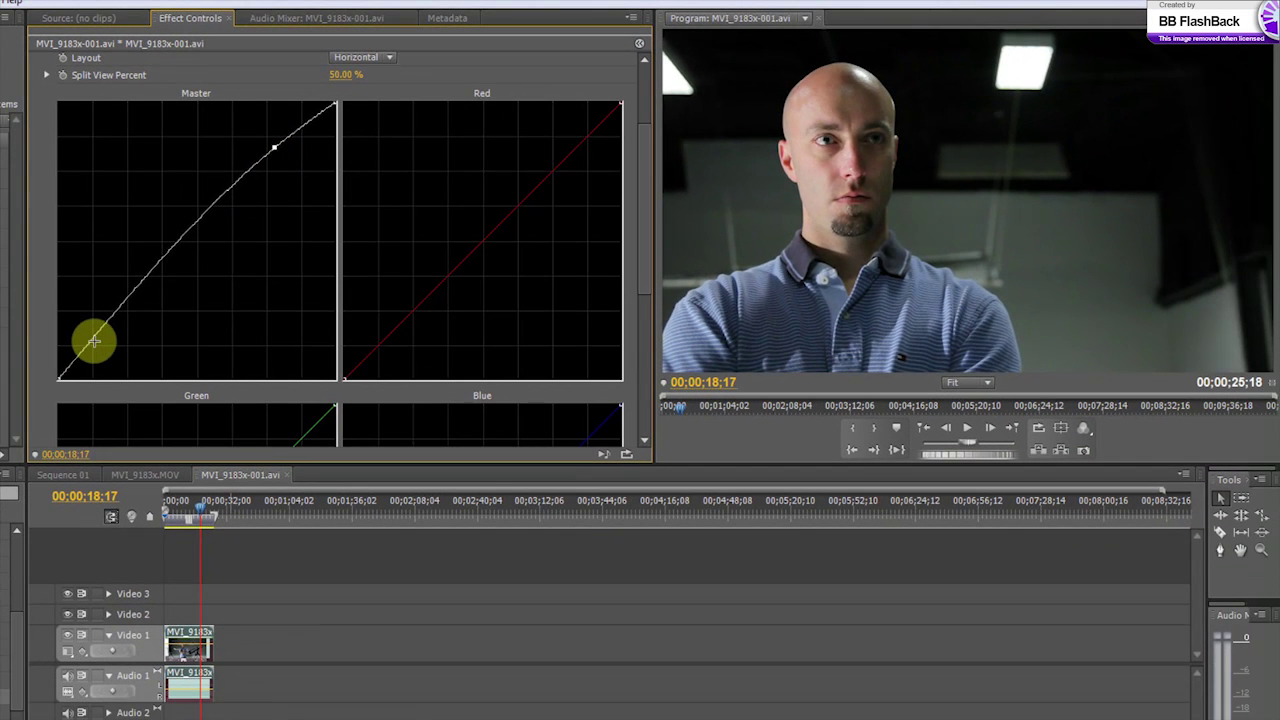
{"action": "mouse_move", "coordinate": [93, 342]}
{"action": "left_mouse_down"}
{"action": "mouse_move", "coordinate": [114, 349]}
{"action": "mouse_move", "coordinate": [91, 320]}
{"action": "mouse_move", "coordinate": [106, 343]}
{"action": "left_mouse_up"}
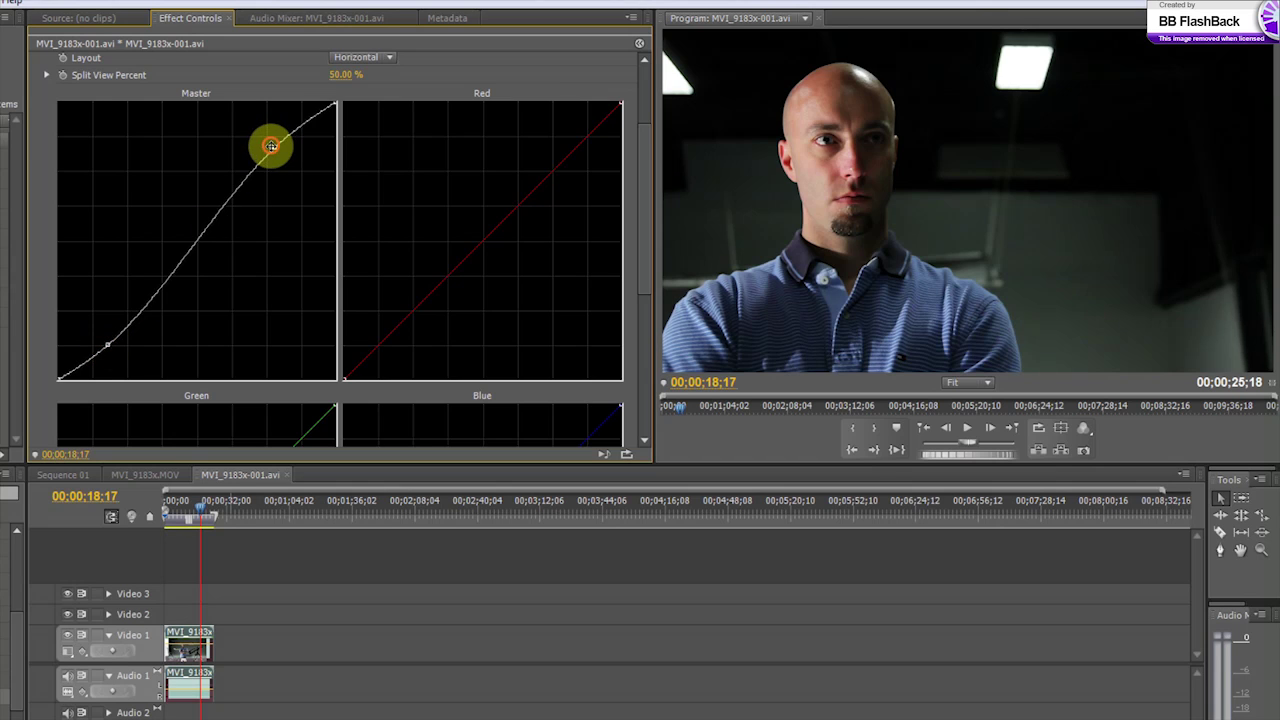
{"action": "mouse_move", "coordinate": [271, 146]}
{"action": "left_mouse_down"}
{"action": "mouse_move", "coordinate": [280, 157]}
{"action": "mouse_move", "coordinate": [254, 126]}
{"action": "mouse_move", "coordinate": [281, 153]}
{"action": "mouse_move", "coordinate": [262, 148]}
{"action": "left_mouse_up"}
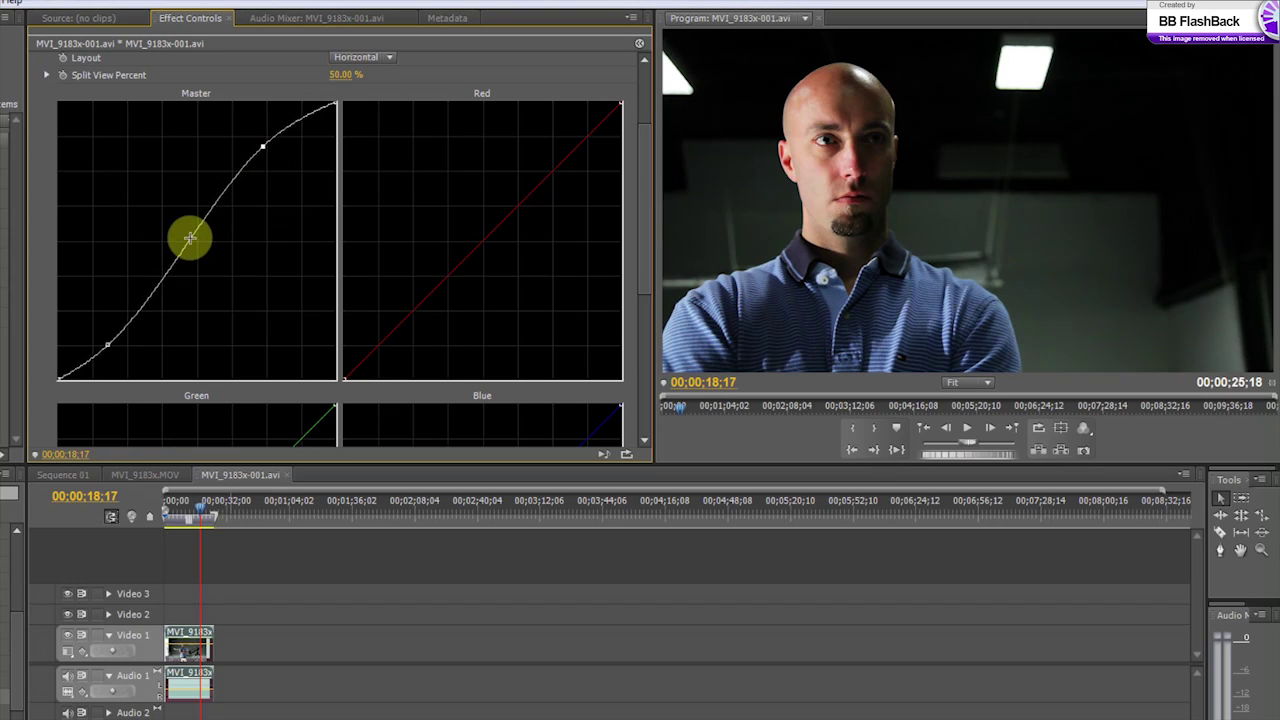
{"action": "left_click_drag", "start_coordinate": [189, 238], "coordinate": [53, 245]}
- Add a control point on the Red curve and lower and upper points on the Blue curve
{"action": "scroll", "coordinate": [482, 151], "scroll_direction": "down", "scroll_amount": 3}
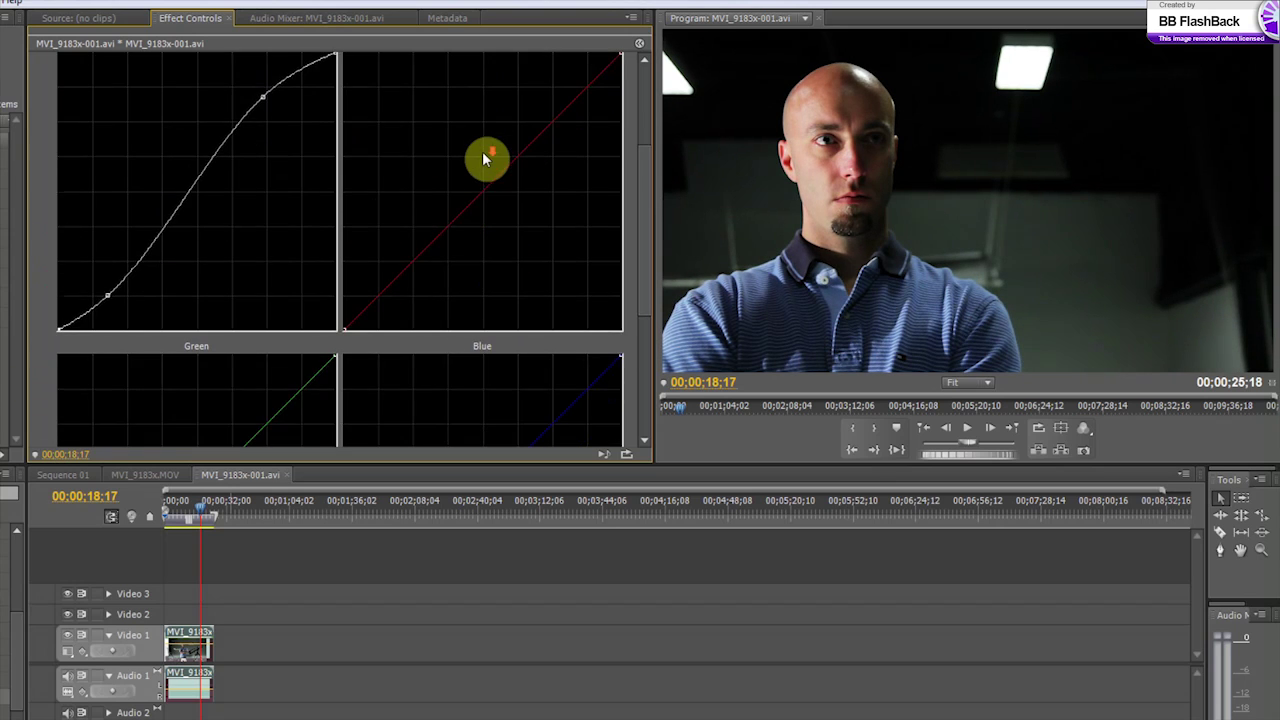
{"action": "scroll", "coordinate": [444, 194], "scroll_direction": "up", "scroll_amount": 3}
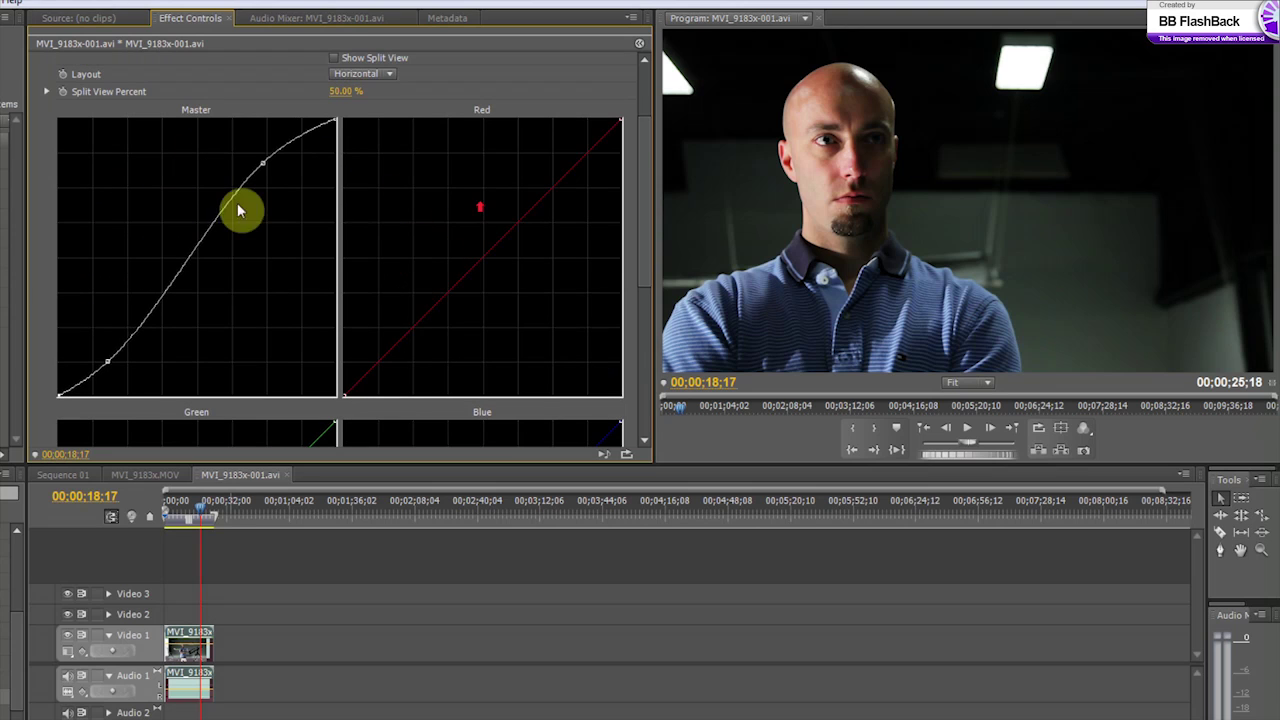
{"action": "scroll", "coordinate": [527, 188], "scroll_direction": "down", "scroll_amount": 1}
{"action": "left_click", "coordinate": [537, 191]}
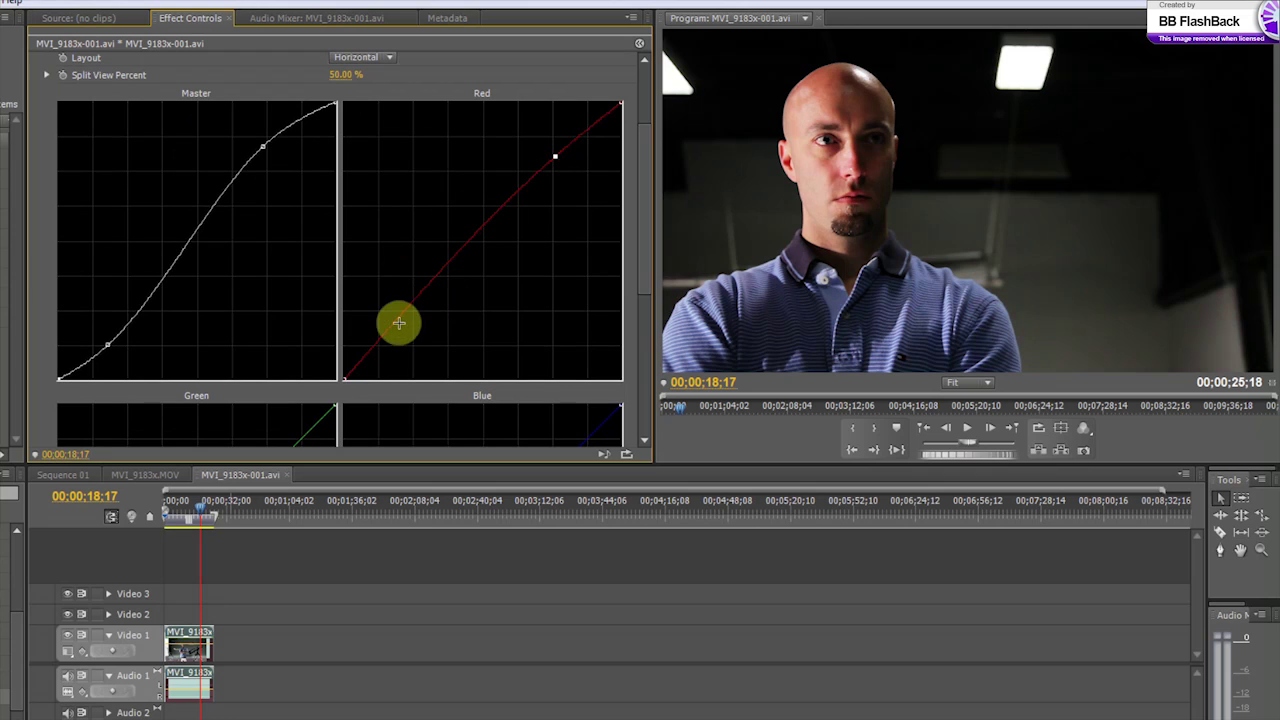
{"action": "scroll", "coordinate": [440, 285], "scroll_direction": "down", "scroll_amount": 10}
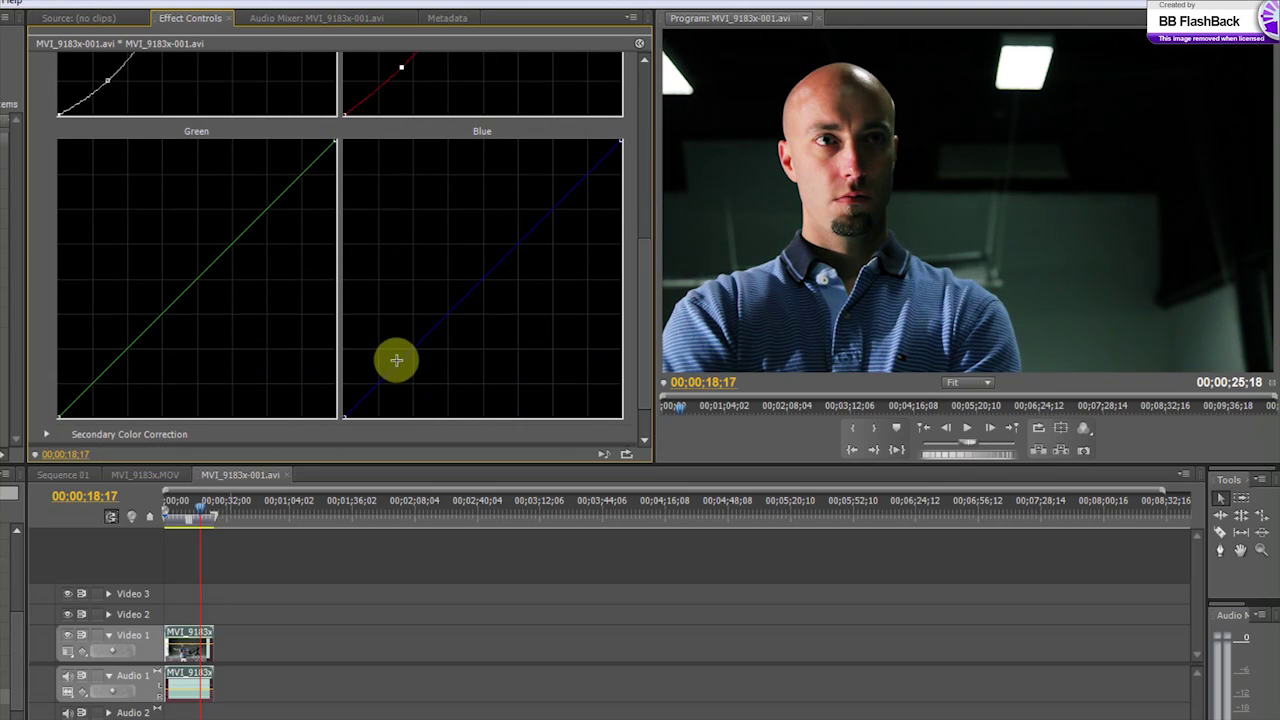
{"action": "left_click", "coordinate": [384, 363]}
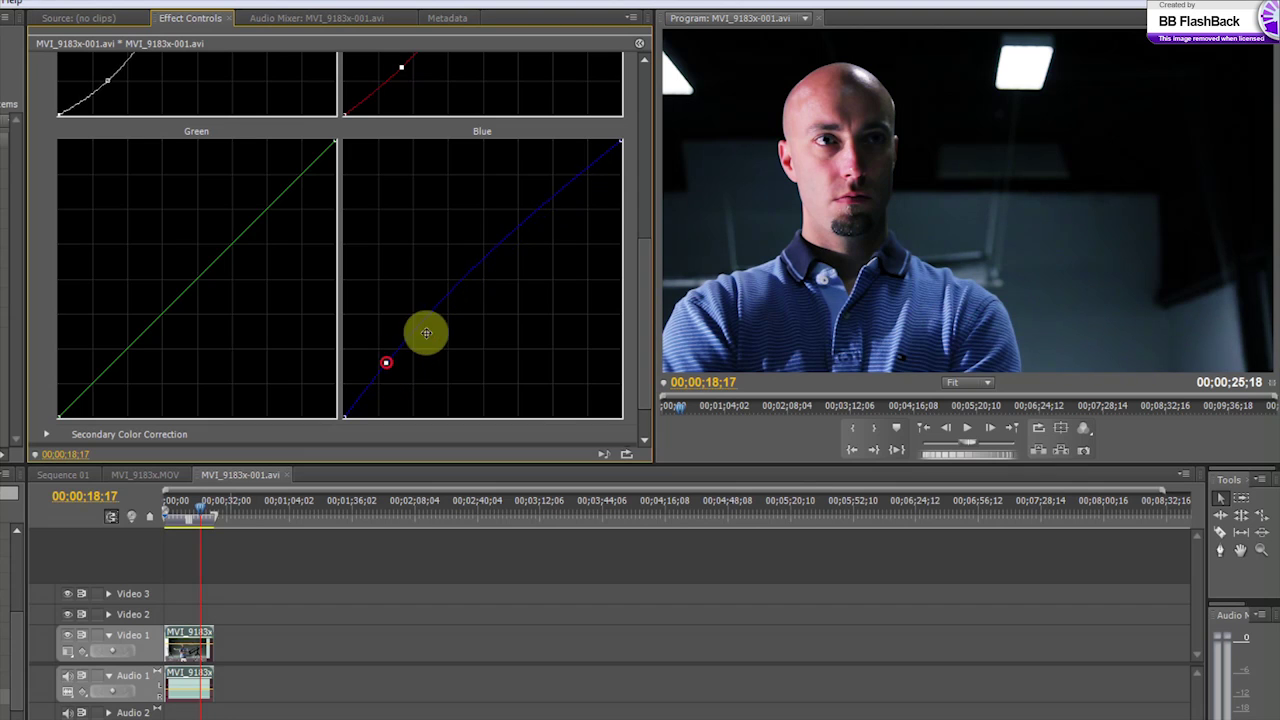
{"action": "left_click", "coordinate": [576, 197]}
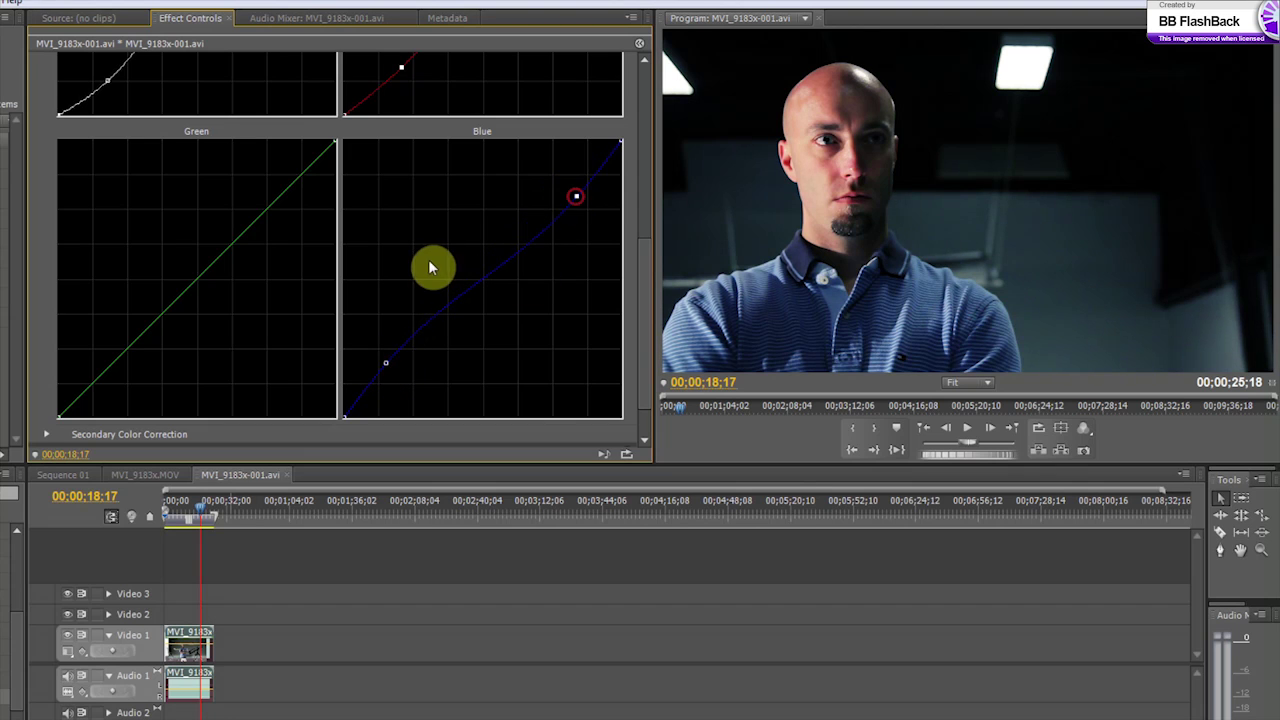
- Toggle the RGB Curves effect off and back on to compare the grade with the original
{"action": "scroll", "coordinate": [429, 266], "scroll_direction": "up", "scroll_amount": 9}
{"action": "scroll", "coordinate": [420, 256], "scroll_direction": "up", "scroll_amount": 3}
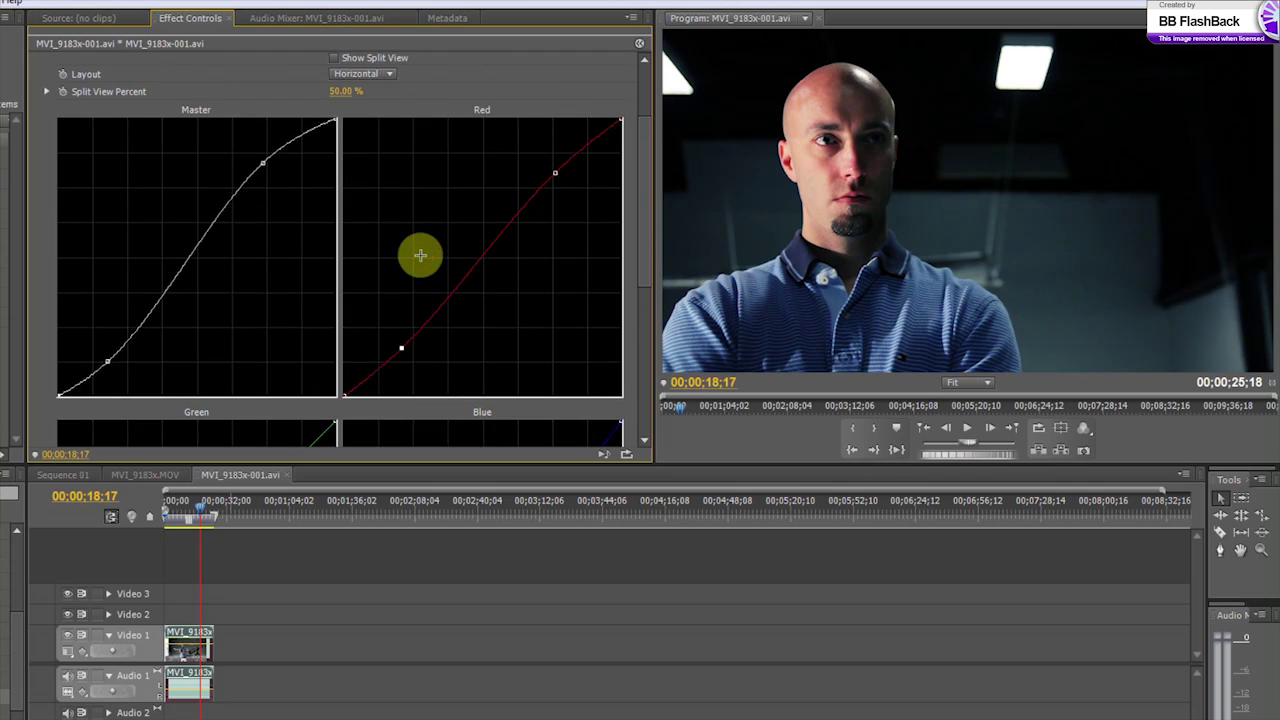
{"action": "scroll", "coordinate": [443, 251], "scroll_direction": "up", "scroll_amount": 2}
{"action": "scroll", "coordinate": [140, 167], "scroll_direction": "up", "scroll_amount": 2}
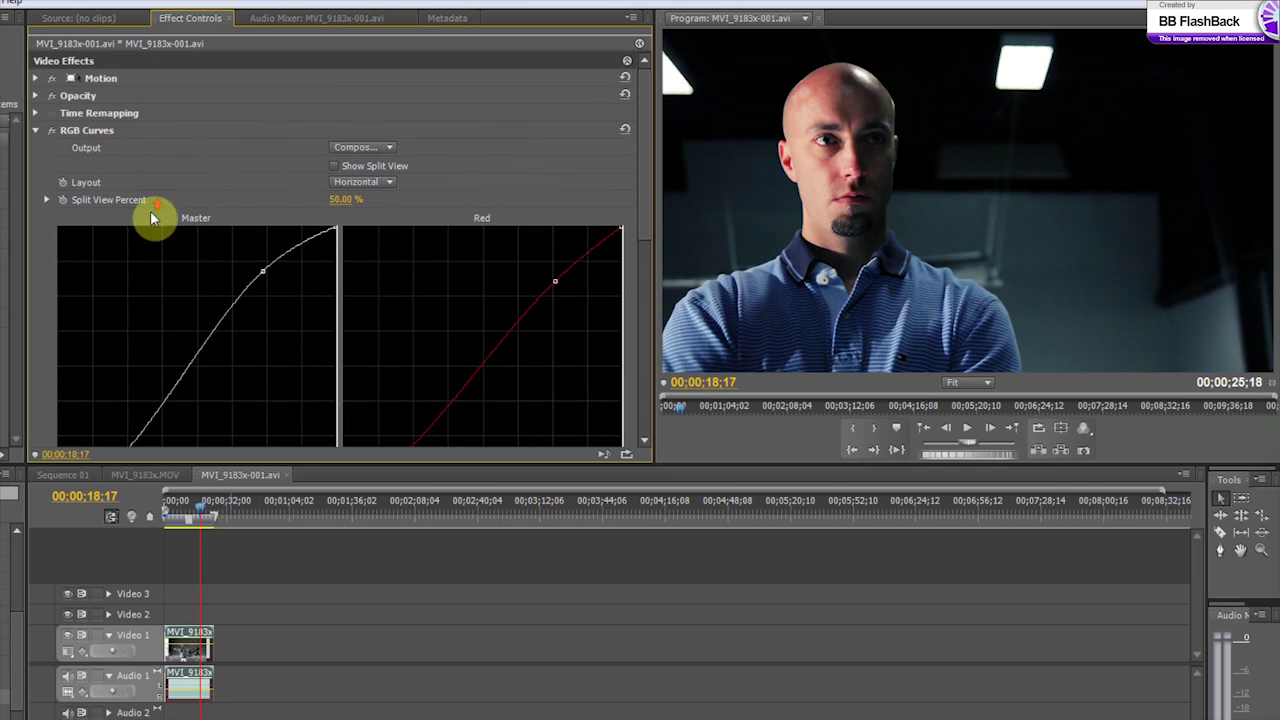
{"action": "left_click", "coordinate": [58, 137]}
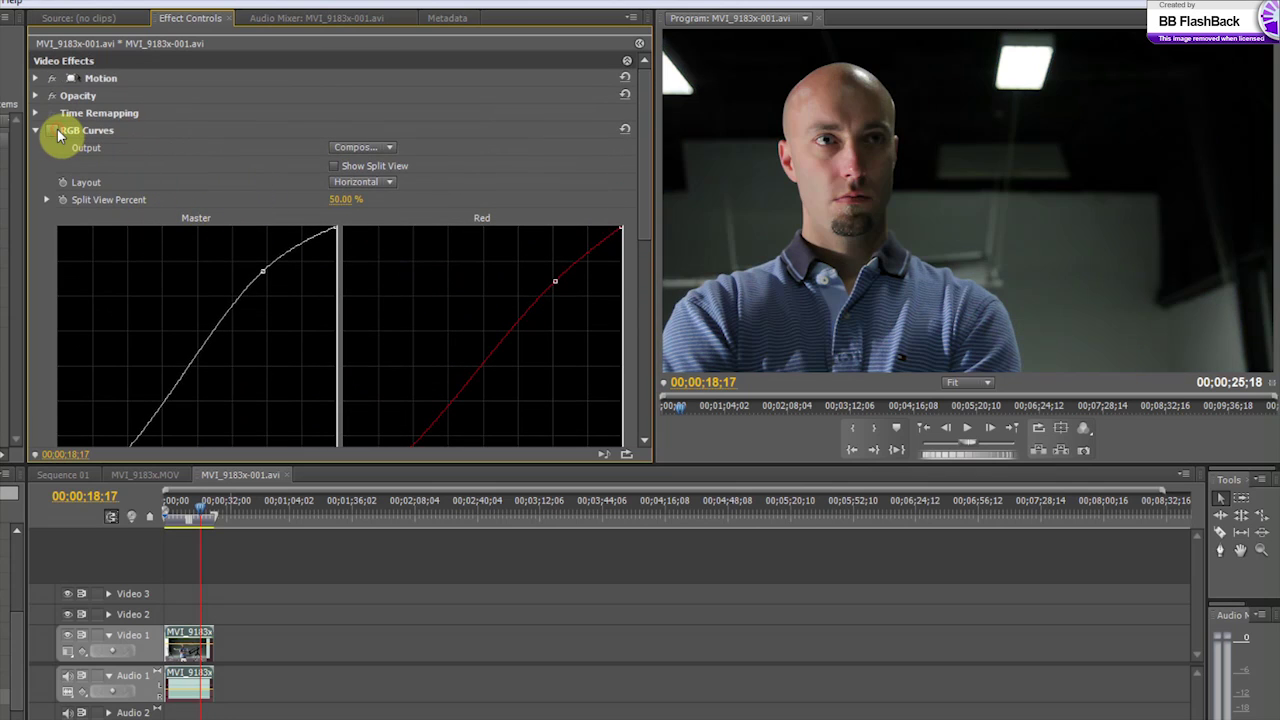
{"action": "left_click", "coordinate": [55, 138]}
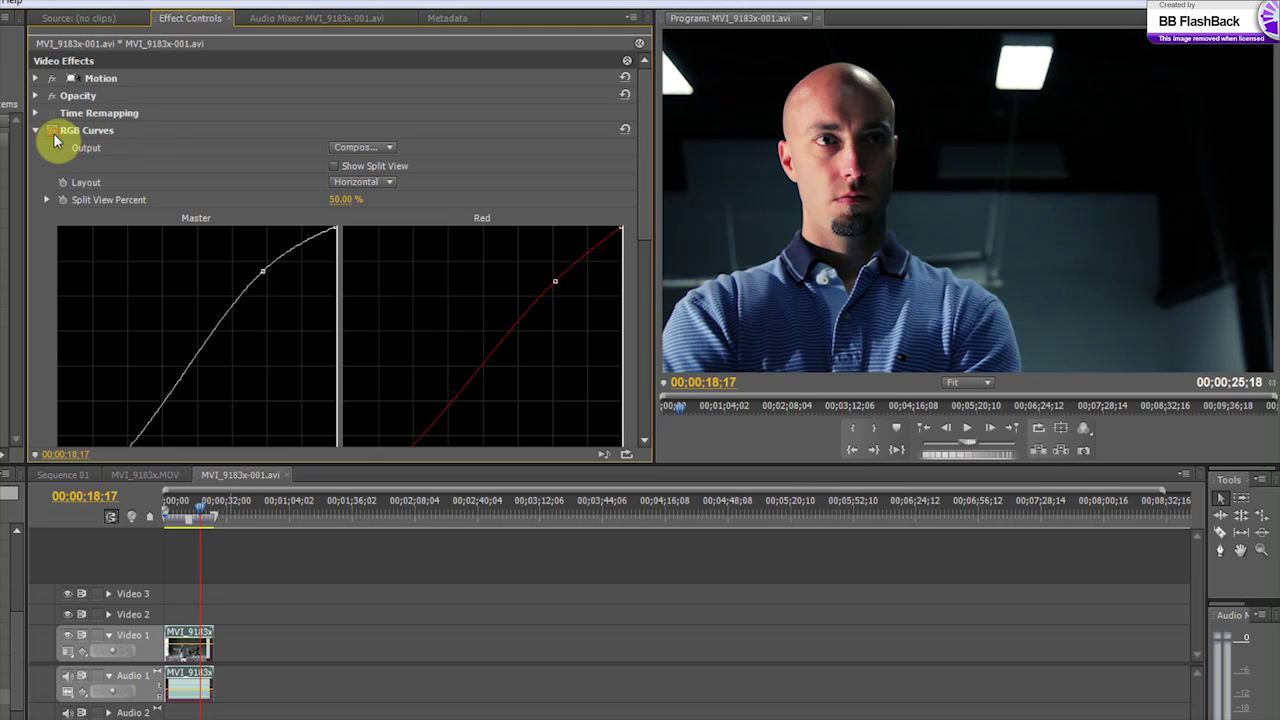
{"action": "scroll", "coordinate": [400, 236], "scroll_direction": "down", "scroll_amount": 5}
{"action": "scroll", "coordinate": [453, 256], "scroll_direction": "up", "scroll_amount": 5}
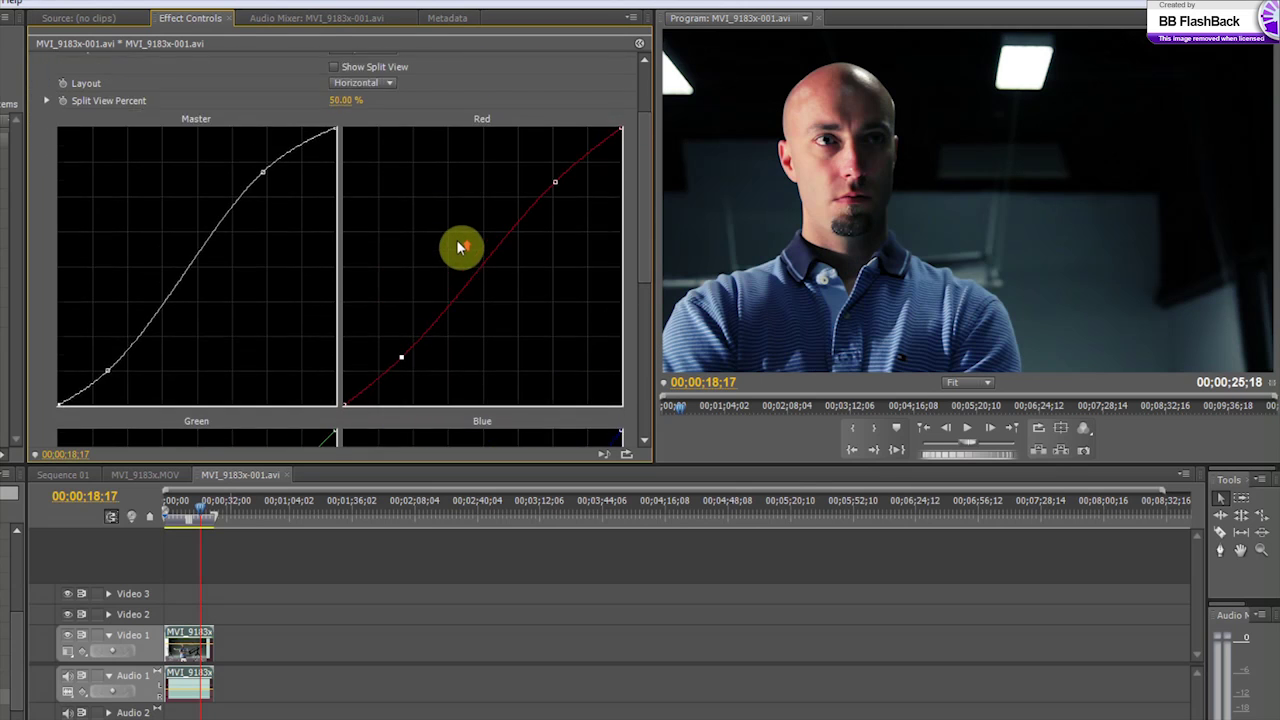
{"action": "scroll", "coordinate": [495, 278], "scroll_direction": "down", "scroll_amount": 1}
{"action": "scroll", "coordinate": [300, 230], "scroll_direction": "up", "scroll_amount": 1}
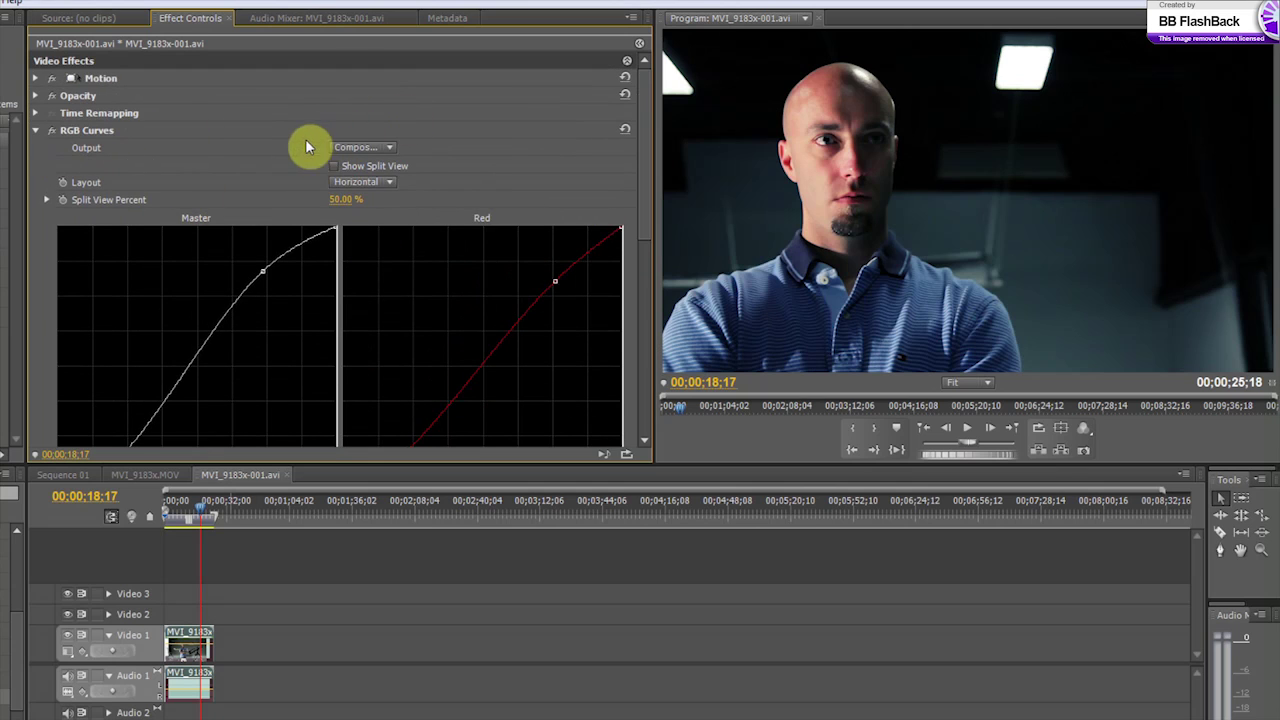
{"action": "scroll", "coordinate": [394, 289], "scroll_direction": "down", "scroll_amount": 5}
{"action": "scroll", "coordinate": [400, 286], "scroll_direction": "up", "scroll_amount": 5}
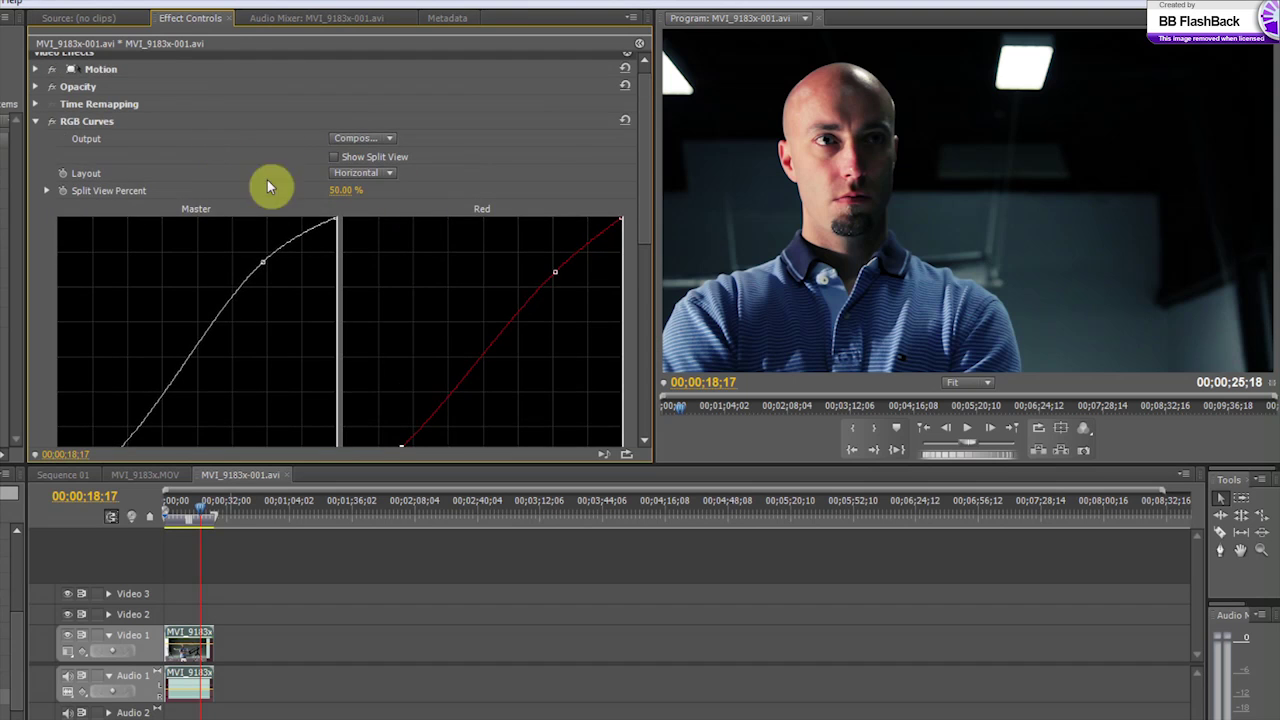
{"action": "scroll", "coordinate": [297, 209], "scroll_direction": "down", "scroll_amount": 5}
{"action": "scroll", "coordinate": [306, 209], "scroll_direction": "up", "scroll_amount": 3}
{"action": "scroll", "coordinate": [306, 209], "scroll_direction": "down", "scroll_amount": 5}
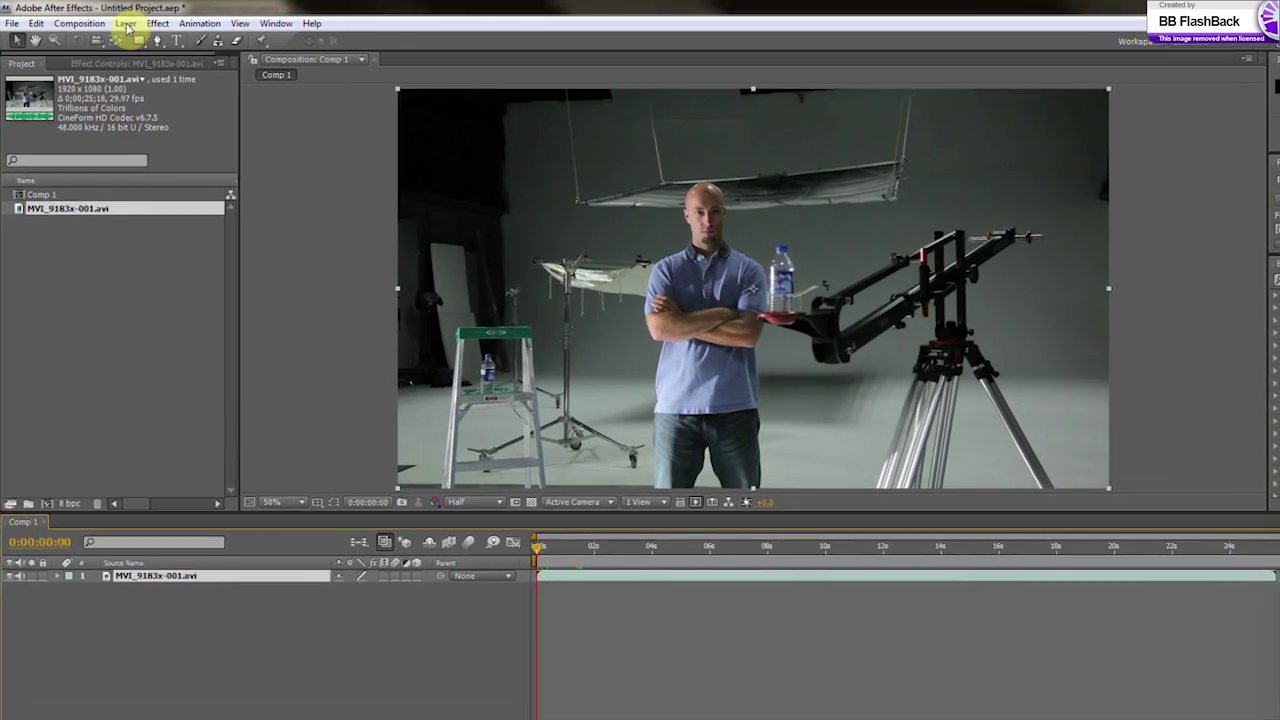
- Apply SA Color Finesse 2 from the Effect menu's Synthetic Aperture category
{"action": "left_click", "coordinate": [141, 23]}
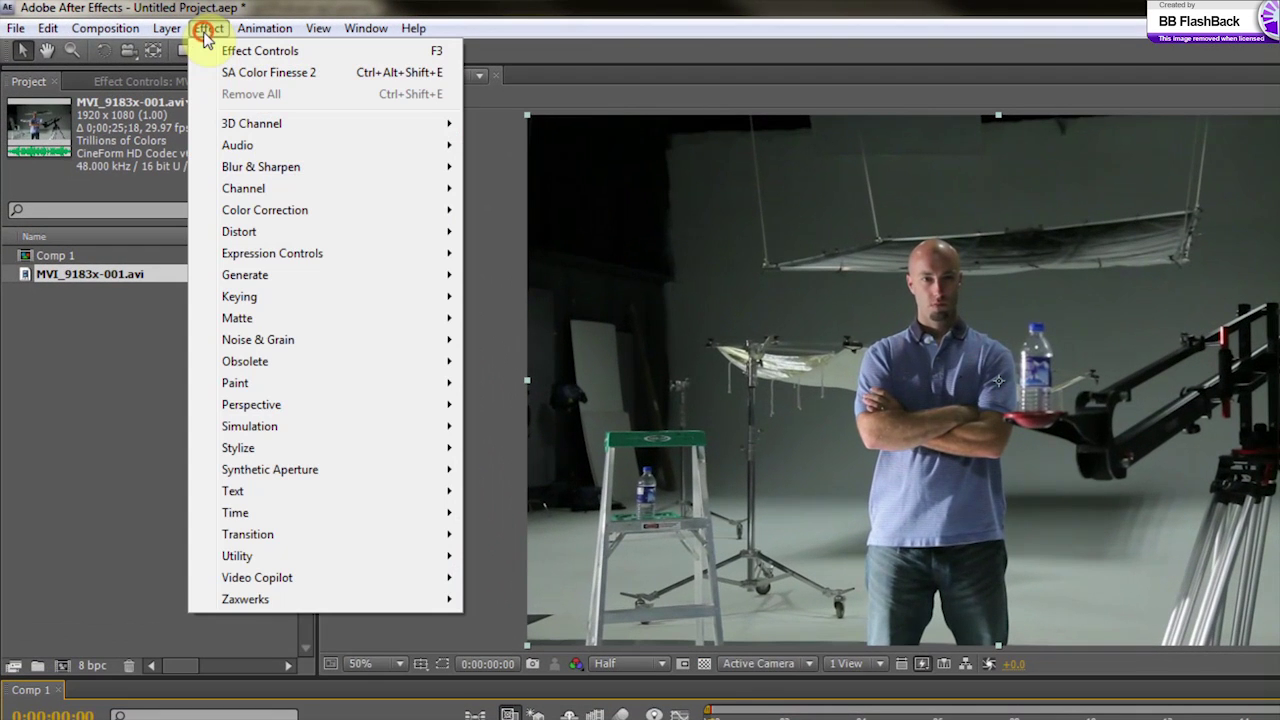
{"action": "mouse_move", "coordinate": [292, 474]}
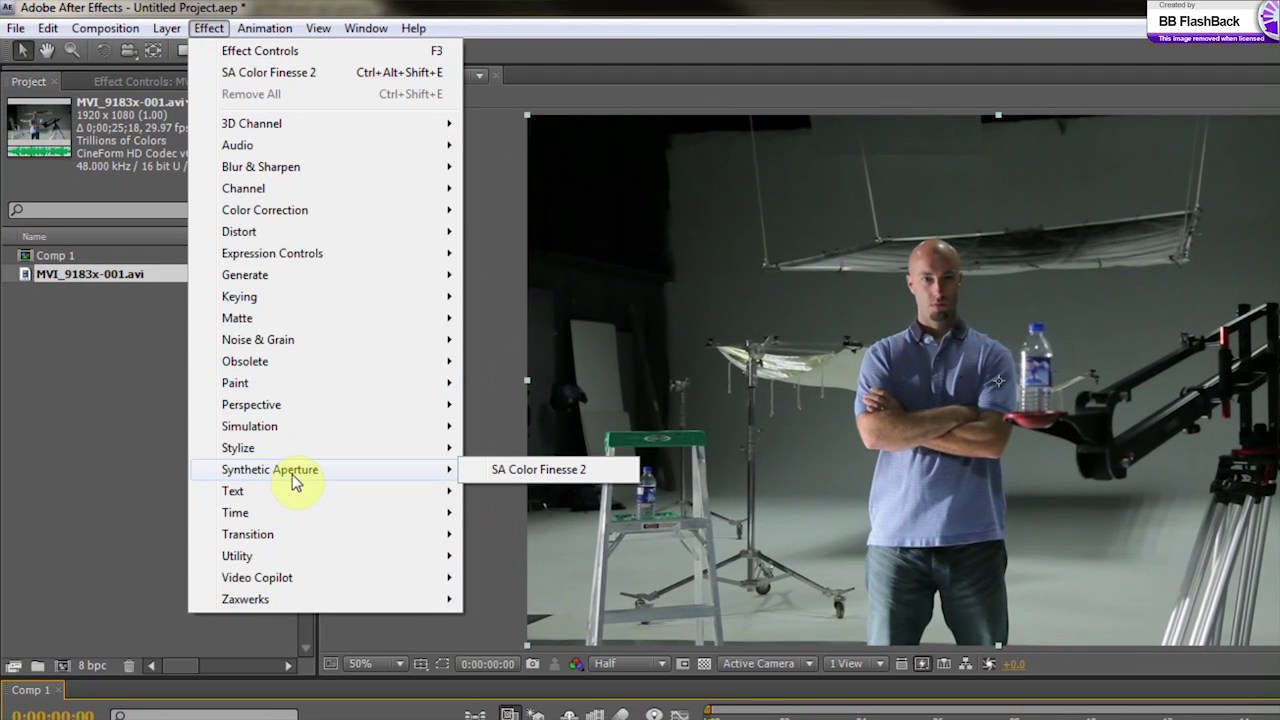
{"action": "left_click", "coordinate": [553, 470]}
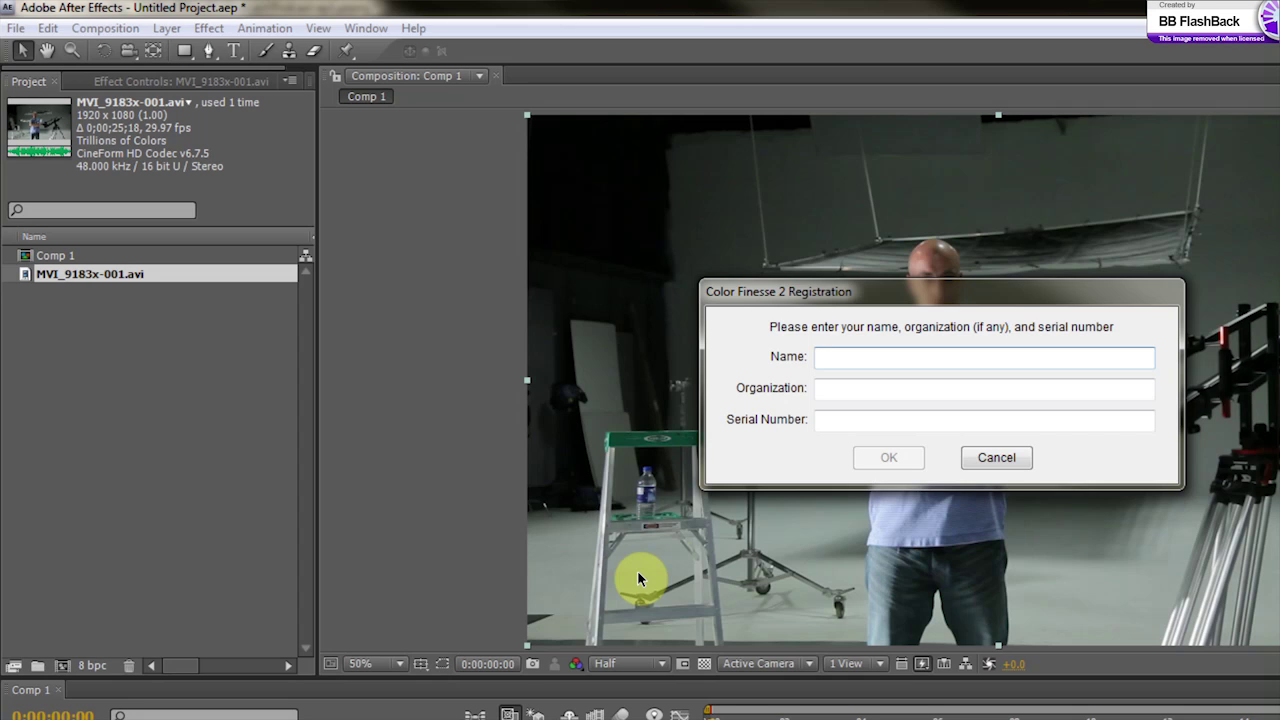
- Cancel the Color Finesse 2 registration prompt so the effect stays applied in demo mode
{"action": "left_click_drag", "start_coordinate": [979, 293], "coordinate": [995, 310]}
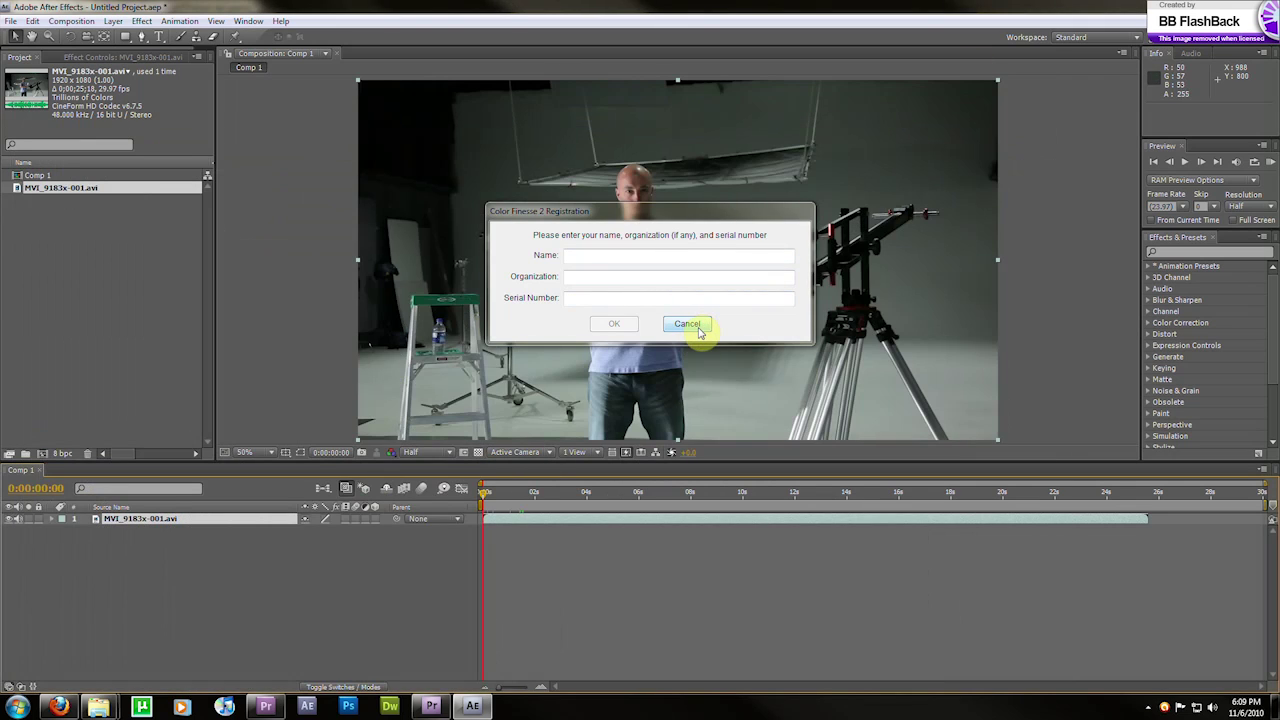
{"action": "left_click", "coordinate": [687, 323]}
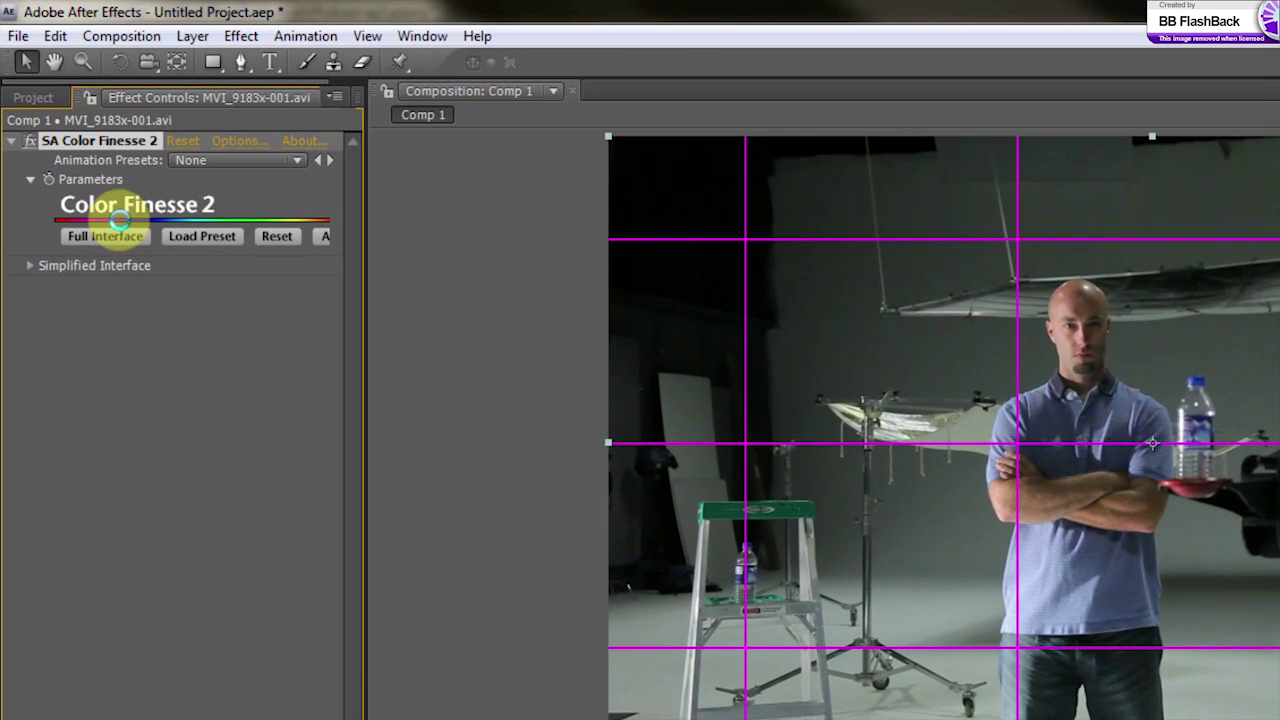
- In the full Color Finesse interface, set Hue Offsets: shadows 145.14, midtones 328.00, highlights 330.64
{"action": "left_click", "coordinate": [68, 137]}
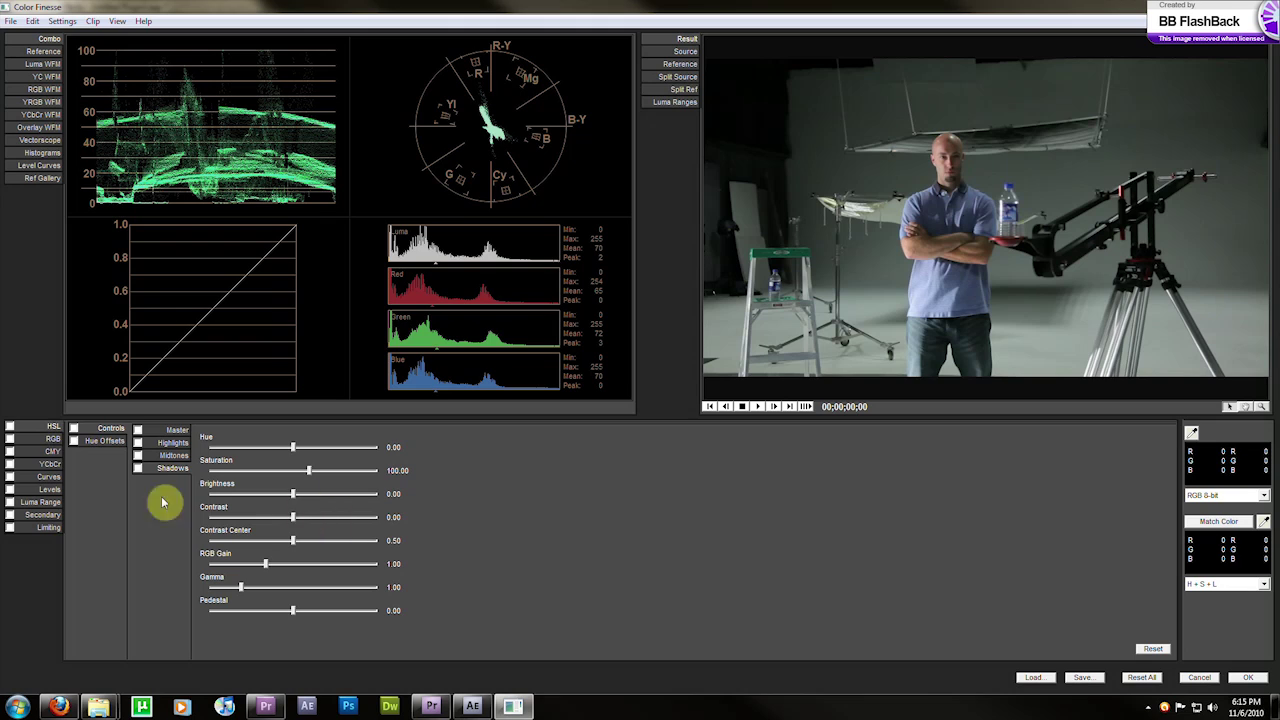
{"action": "left_click", "coordinate": [97, 446]}
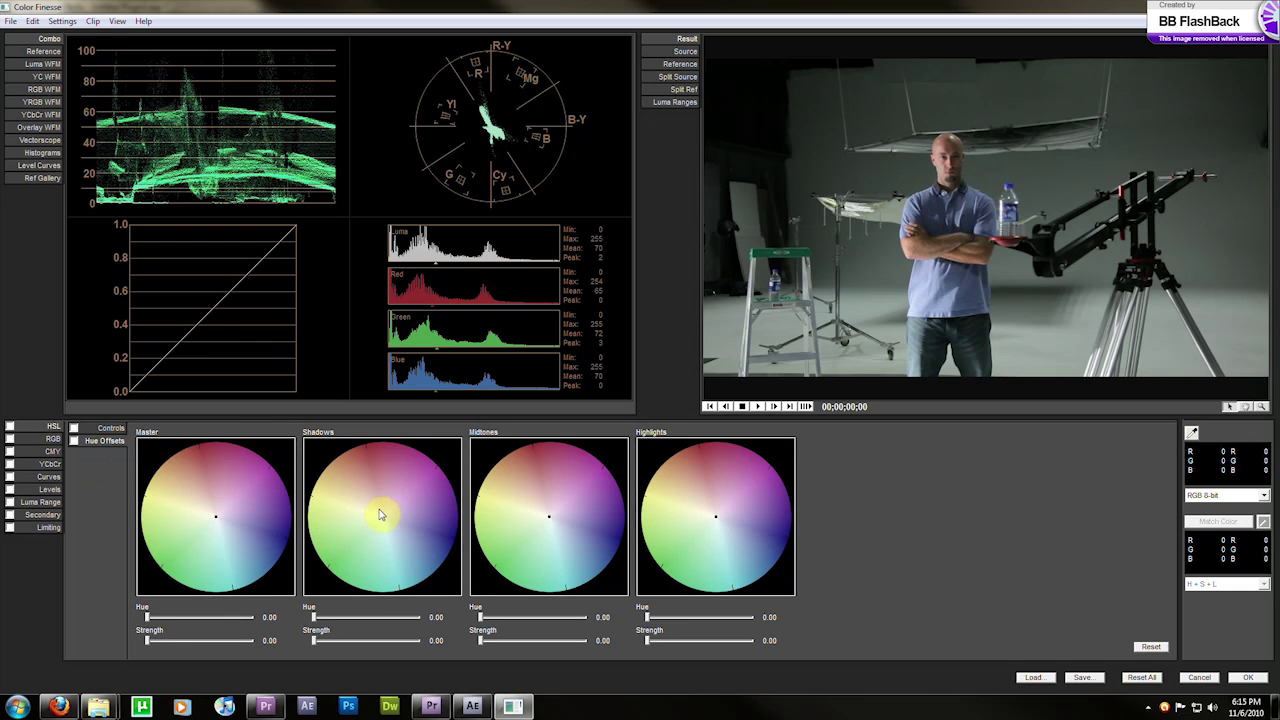
{"action": "left_click_drag", "start_coordinate": [382, 517], "coordinate": [411, 547]}
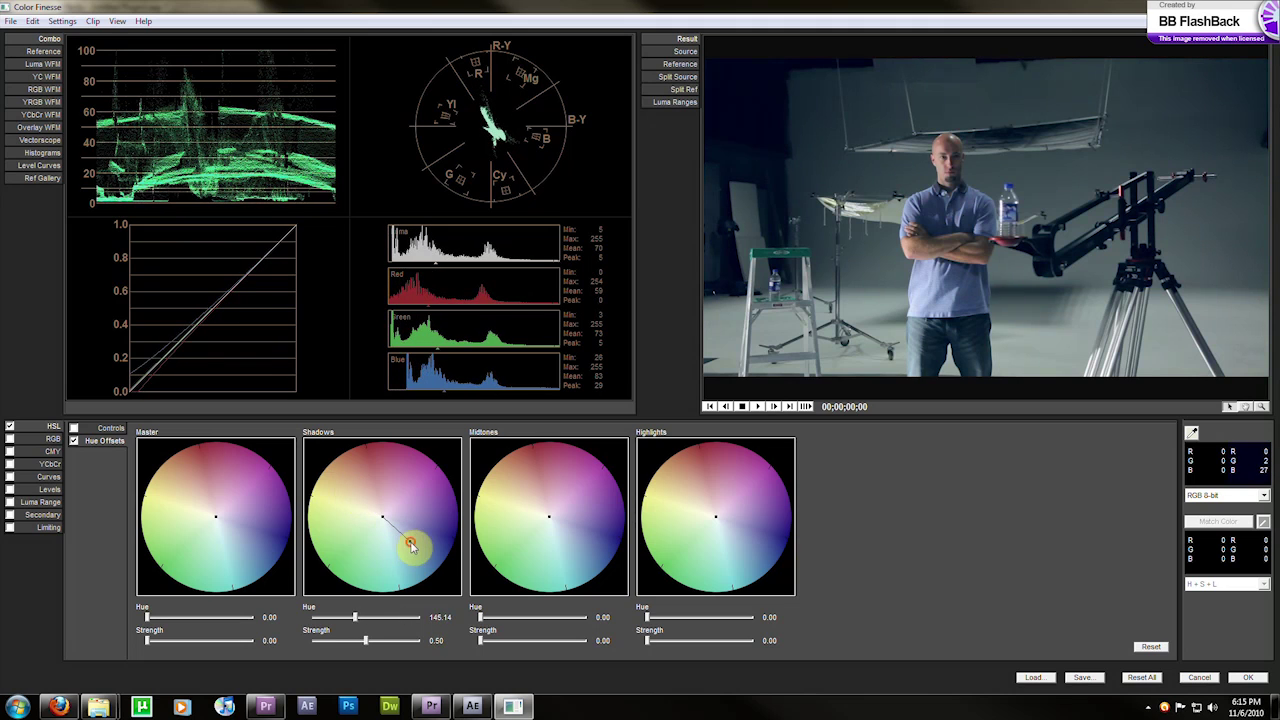
{"action": "left_click_drag", "start_coordinate": [551, 520], "coordinate": [535, 503]}
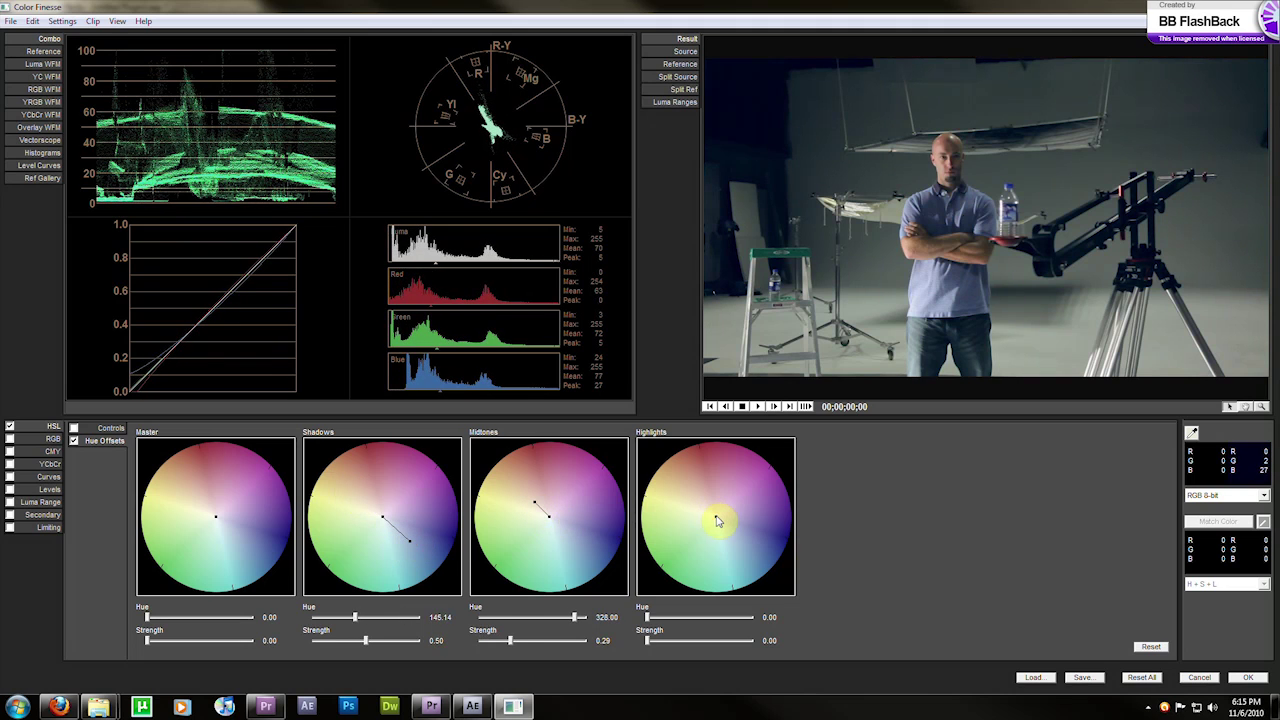
{"action": "left_click_drag", "start_coordinate": [716, 519], "coordinate": [675, 471]}
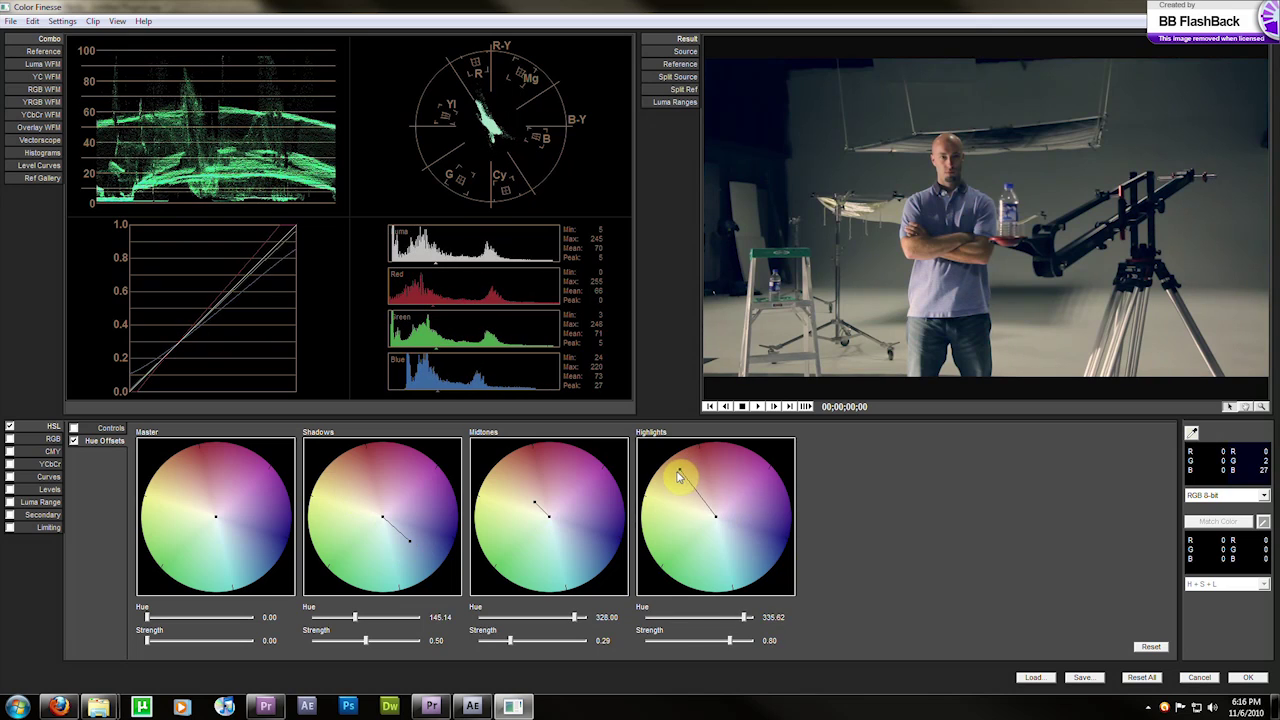
- Enable Curves, bend the Master curve into a contrast S-shape and raise a Red curve point
{"action": "left_click", "coordinate": [10, 477]}
{"action": "left_click", "coordinate": [48, 482]}
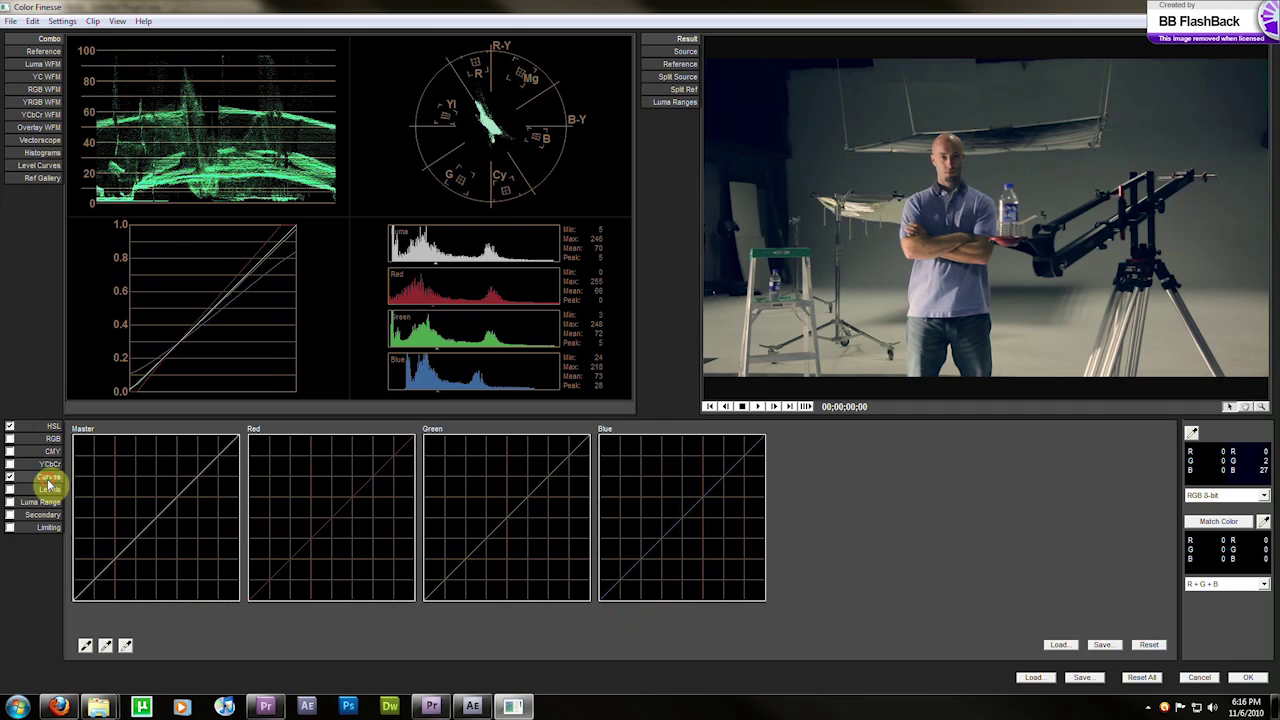
{"action": "left_click_drag", "start_coordinate": [203, 495], "coordinate": [191, 466]}
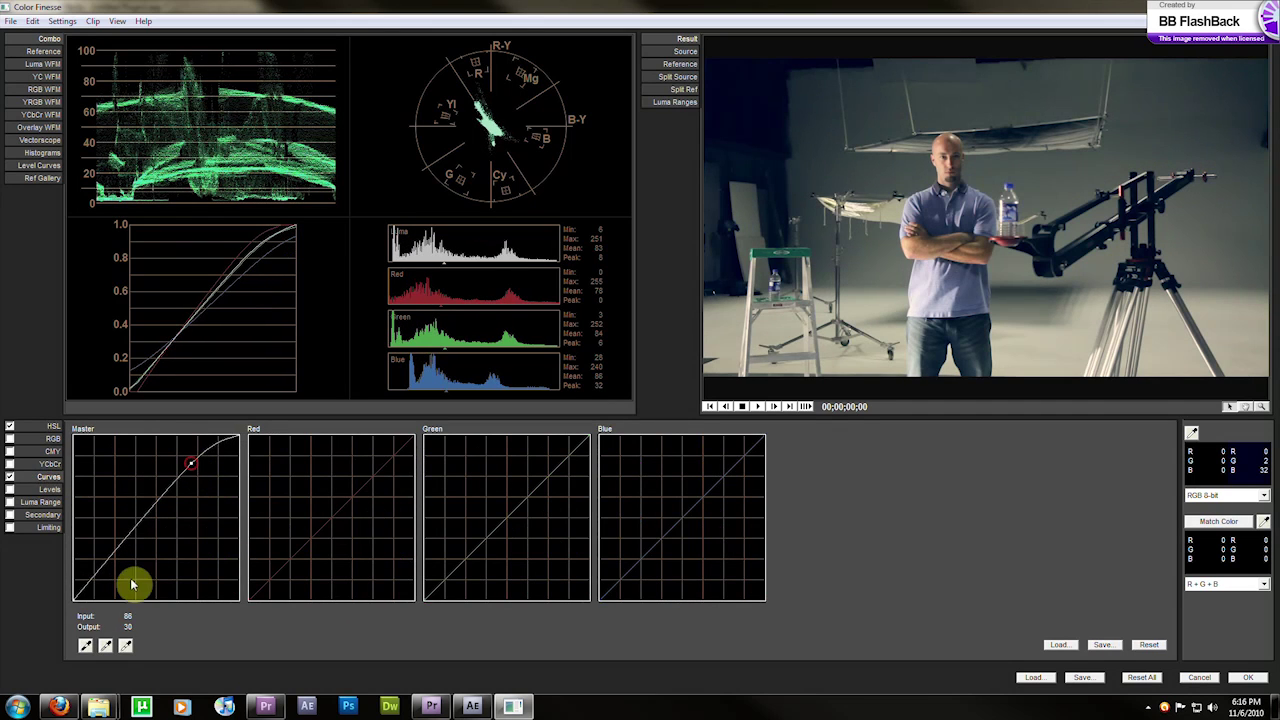
{"action": "mouse_move", "coordinate": [122, 591]}
{"action": "left_mouse_down"}
{"action": "mouse_move", "coordinate": [102, 570]}
{"action": "mouse_move", "coordinate": [111, 580]}
{"action": "left_mouse_up"}
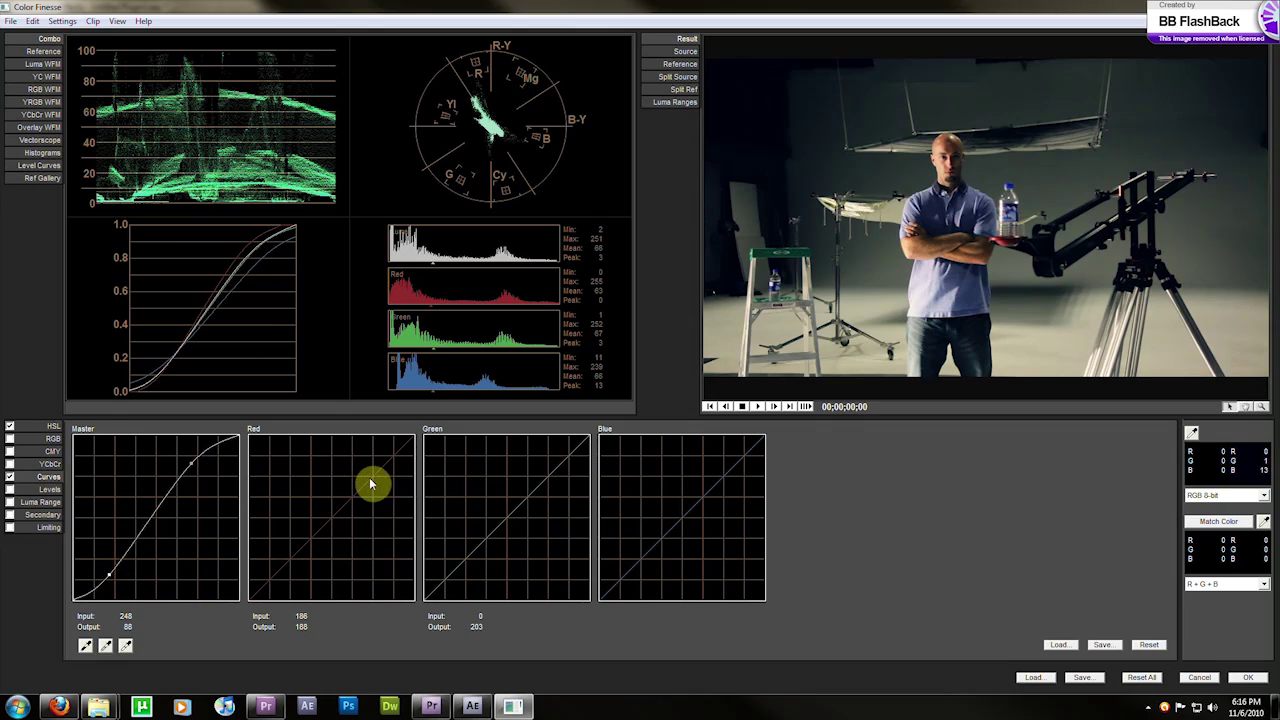
{"action": "left_click_drag", "start_coordinate": [366, 483], "coordinate": [367, 474]}
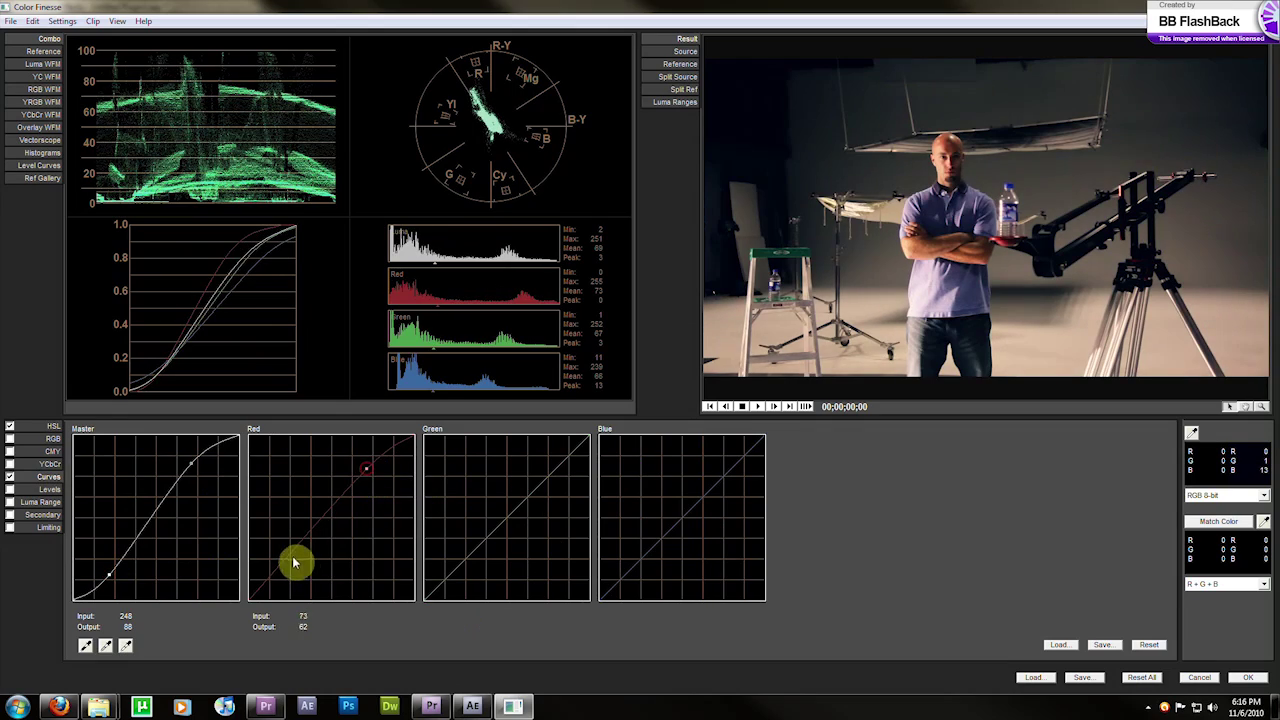